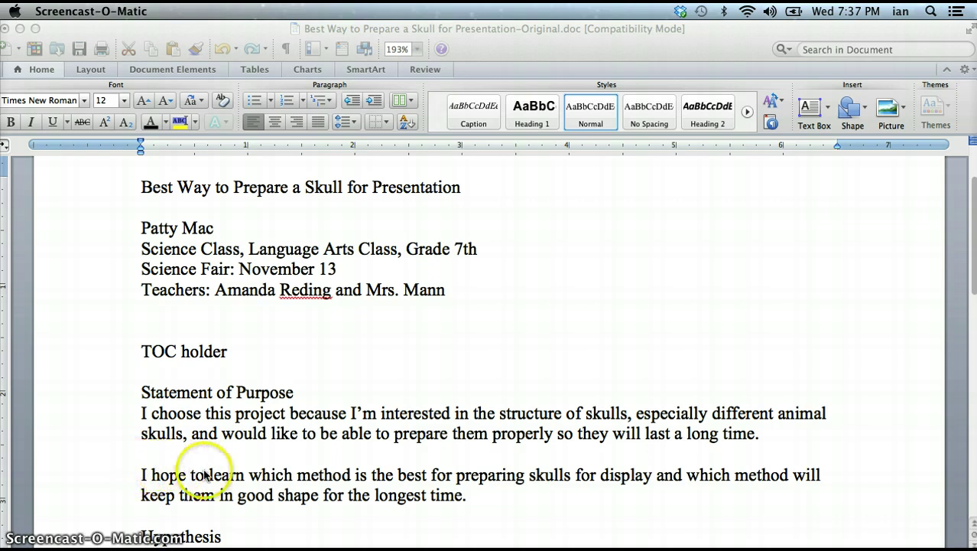
Scroll through the paper, then zoom the view to fit the page width
{"action": "scroll", "coordinate": [214, 468], "scroll_direction": "down", "scroll_amount": 3}
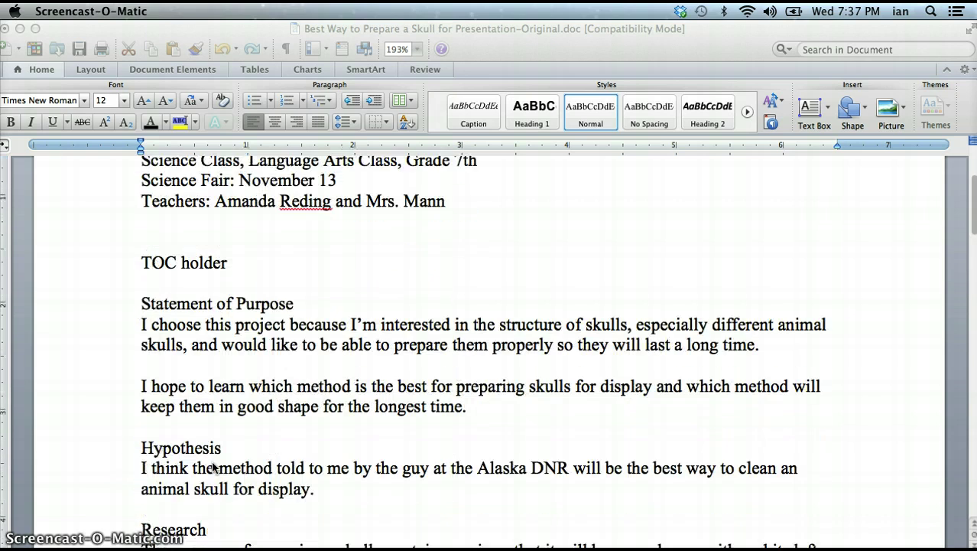
{"action": "scroll", "coordinate": [213, 468], "scroll_direction": "down", "scroll_amount": 3}
{"action": "scroll", "coordinate": [213, 468], "scroll_direction": "down", "scroll_amount": 3}
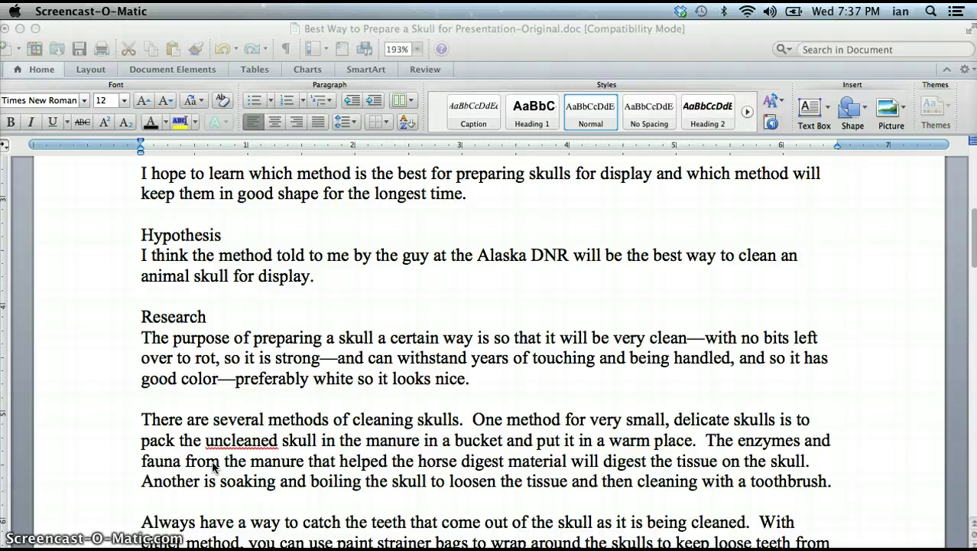
{"action": "scroll", "coordinate": [213, 467], "scroll_direction": "down", "scroll_amount": 12}
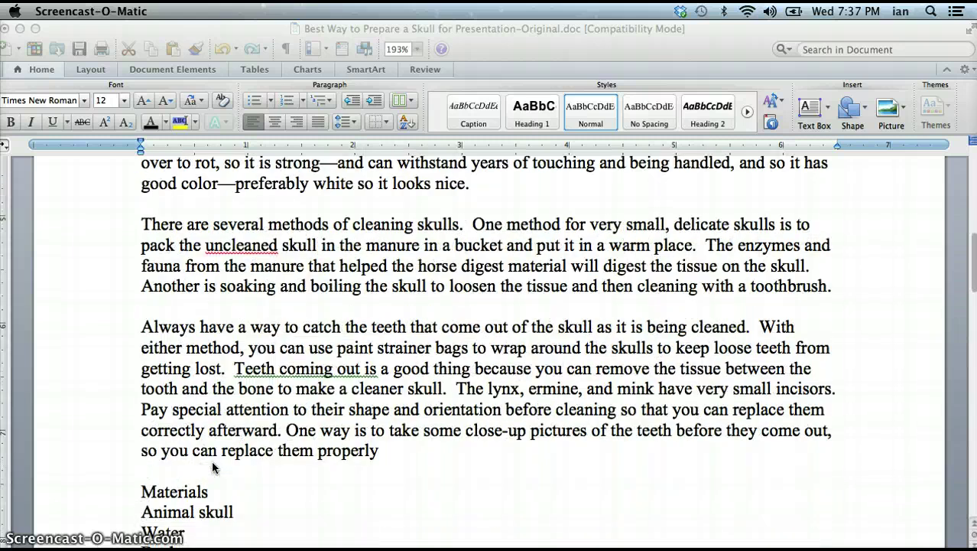
{"action": "scroll", "coordinate": [213, 467], "scroll_direction": "down", "scroll_amount": 3}
{"action": "scroll", "coordinate": [214, 467], "scroll_direction": "up", "scroll_amount": 12}
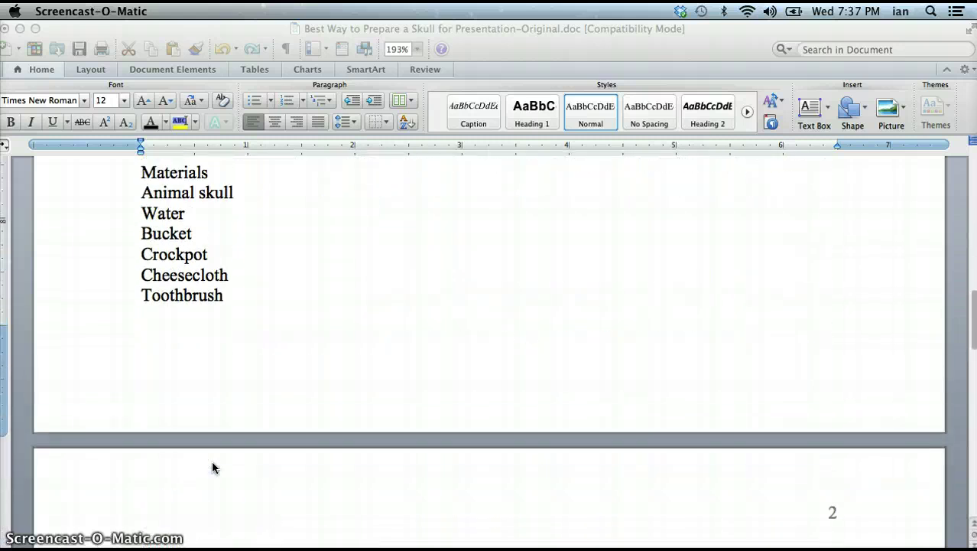
{"action": "scroll", "coordinate": [213, 467], "scroll_direction": "up", "scroll_amount": 15}
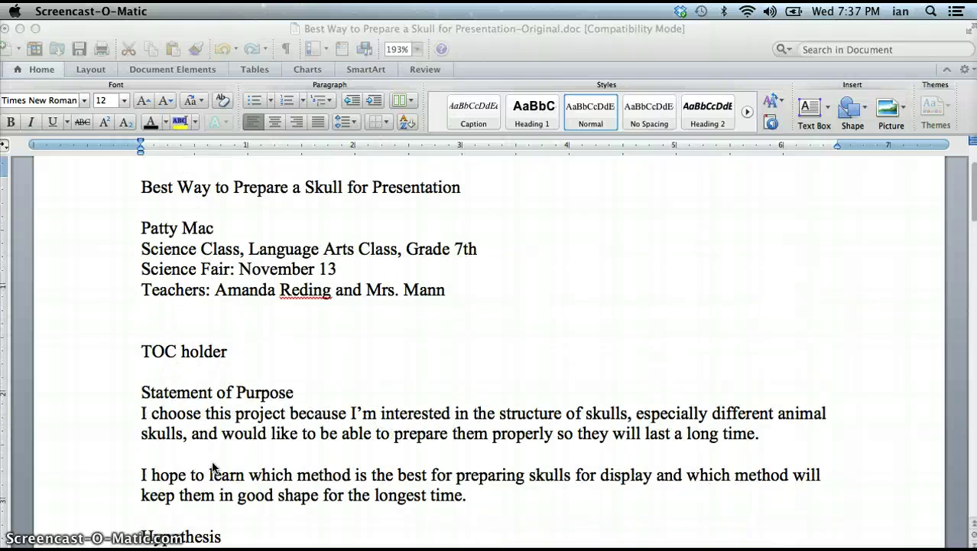
{"action": "scroll", "coordinate": [212, 463], "scroll_direction": "up", "scroll_amount": 2}
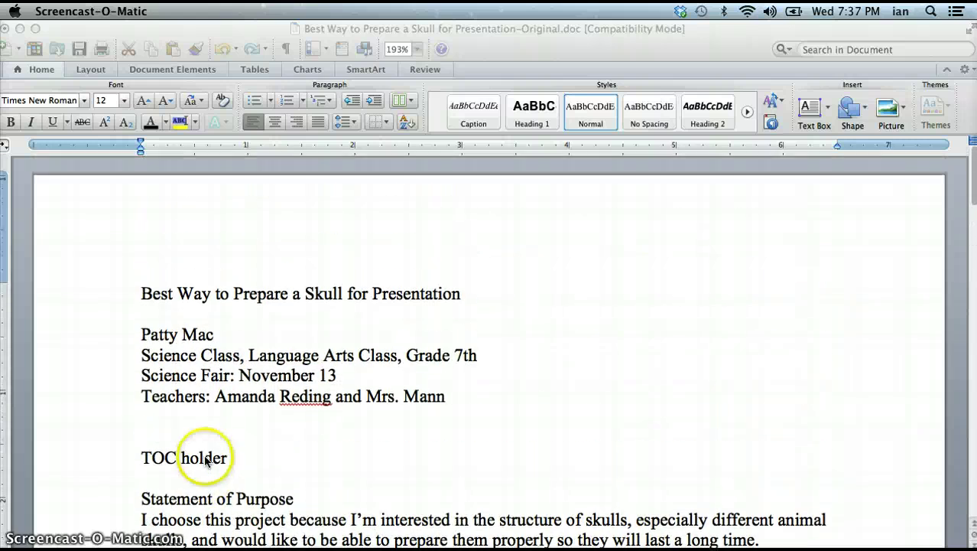
{"action": "left_click", "coordinate": [391, 357]}
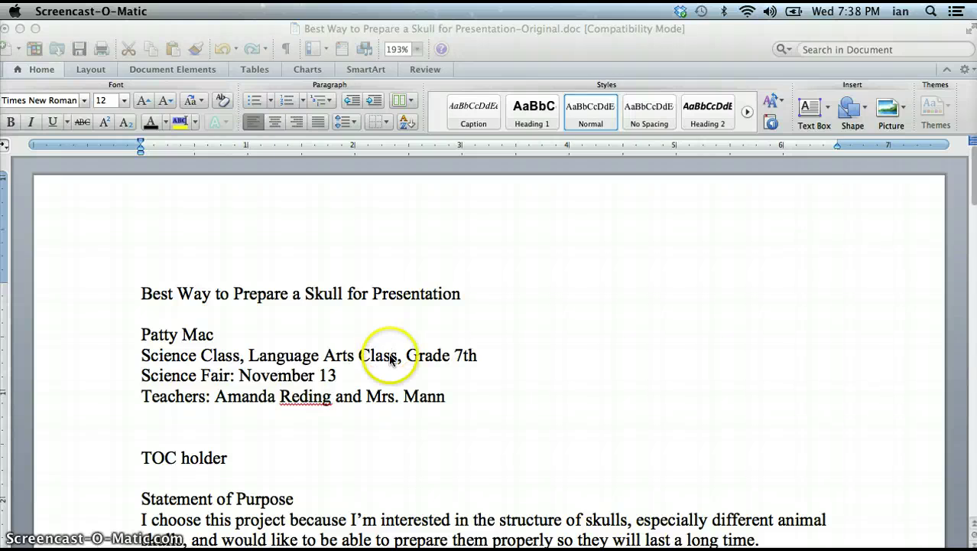
{"action": "left_click", "coordinate": [304, 255]}
{"action": "left_click", "coordinate": [158, 11]}
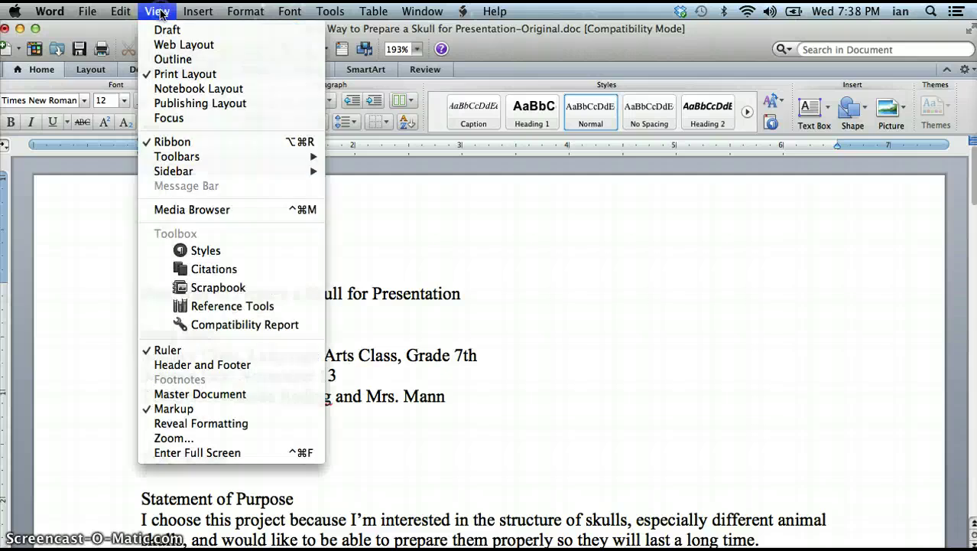
{"action": "left_click", "coordinate": [188, 441]}
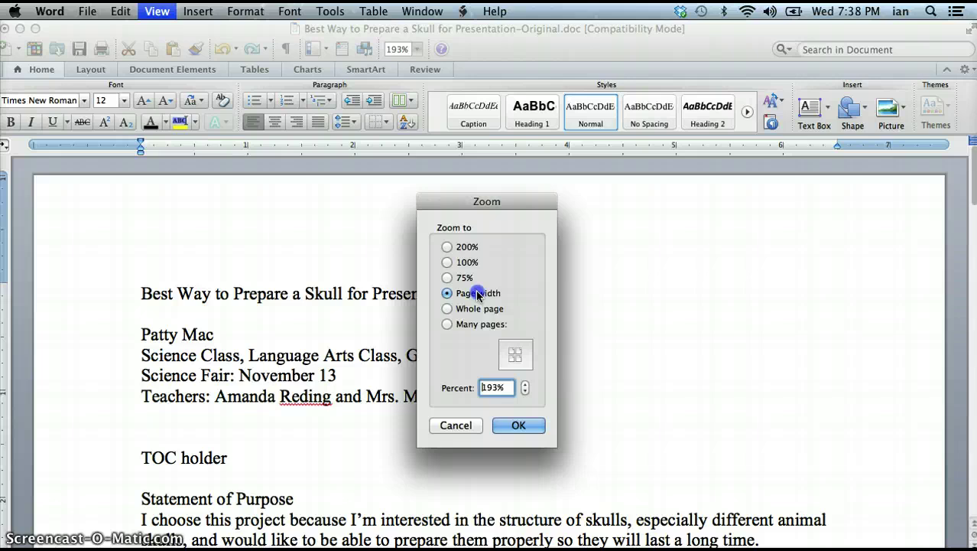
{"action": "left_click", "coordinate": [515, 425]}
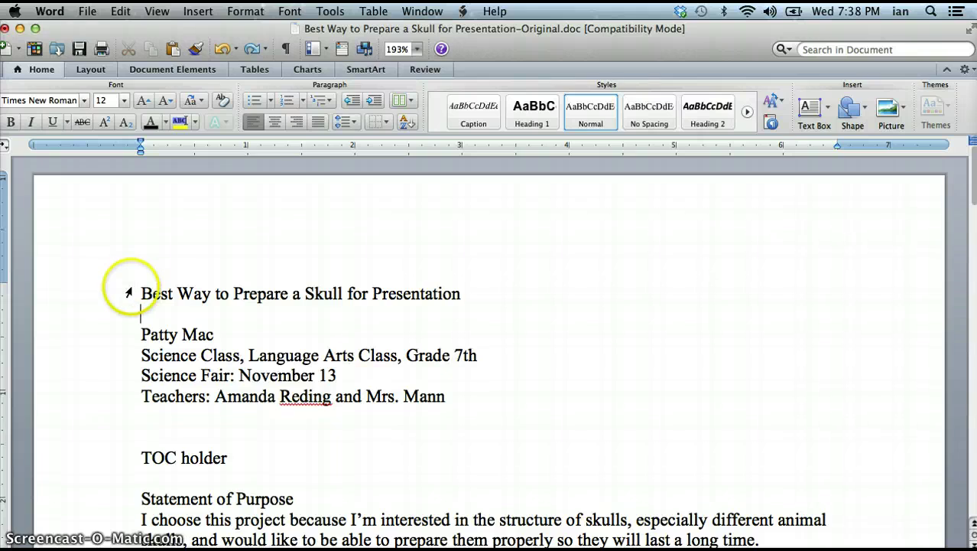
Set the text from the title to the end in Times New Roman, 12 pt
{"action": "left_click_drag", "start_coordinate": [126, 290], "coordinate": [103, 540]}
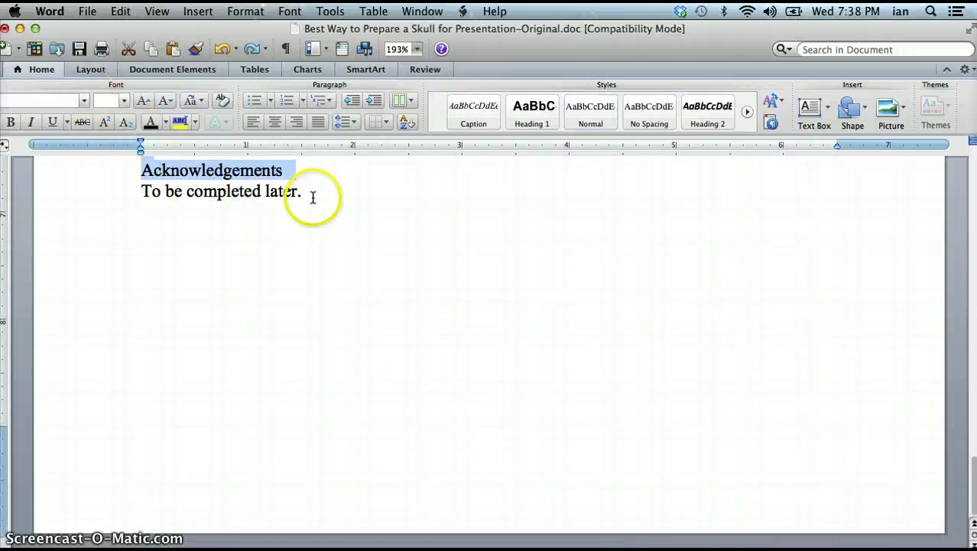
{"action": "left_click_drag", "start_coordinate": [313, 197], "coordinate": [106, 124]}
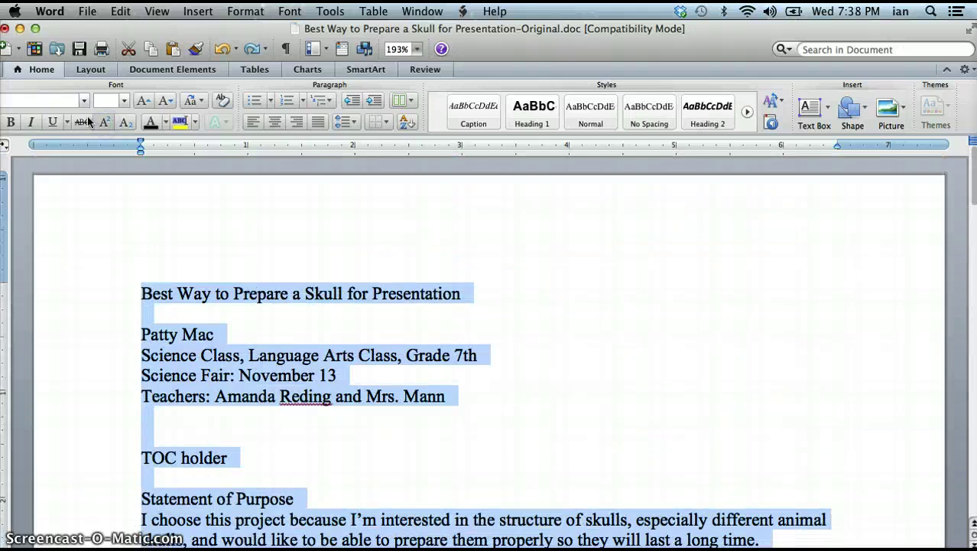
{"action": "left_click", "coordinate": [51, 101]}
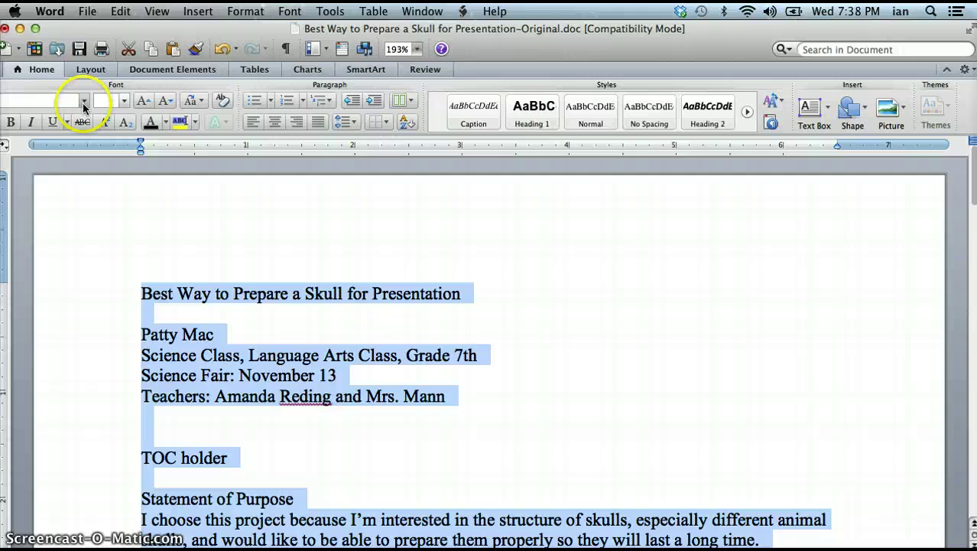
{"action": "left_click", "coordinate": [84, 108]}
{"action": "left_click", "coordinate": [75, 197]}
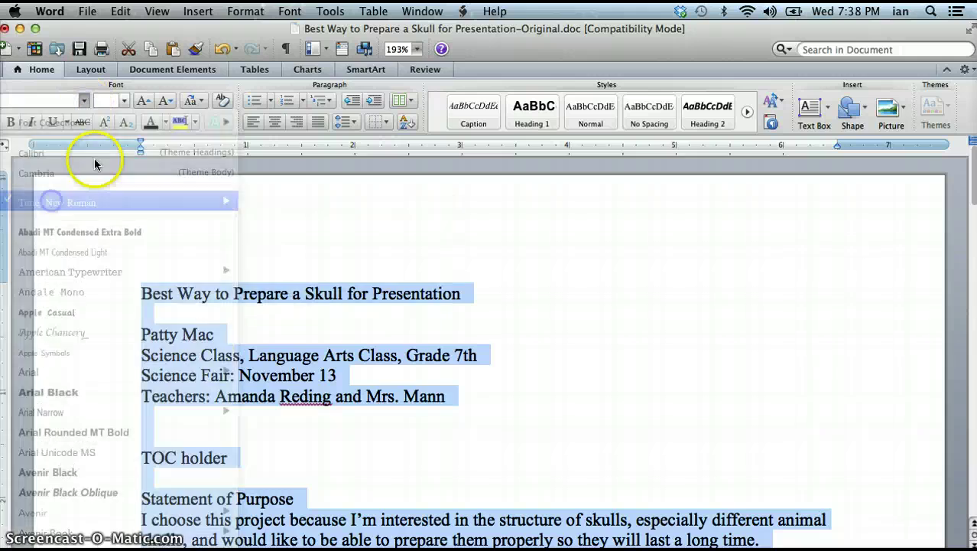
{"action": "left_click", "coordinate": [123, 100]}
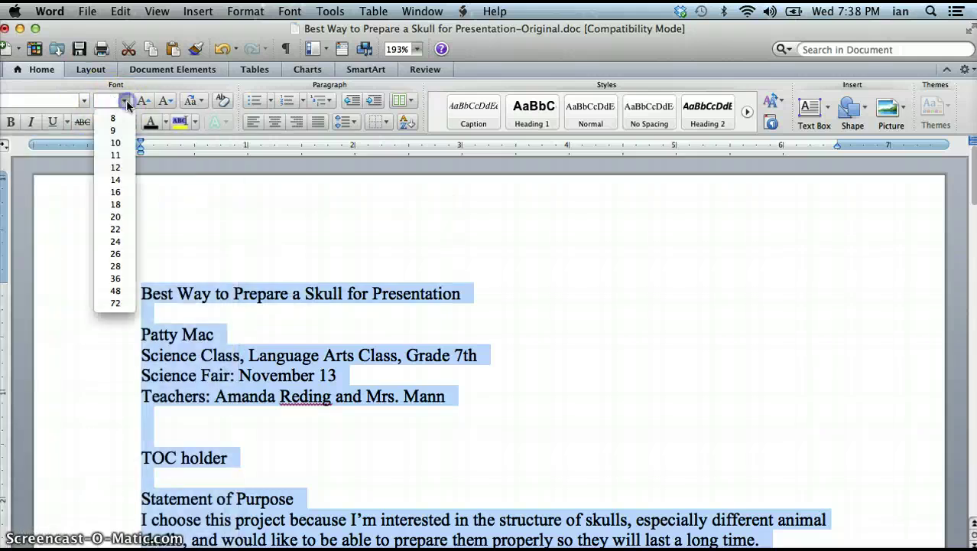
{"action": "left_click", "coordinate": [116, 170]}
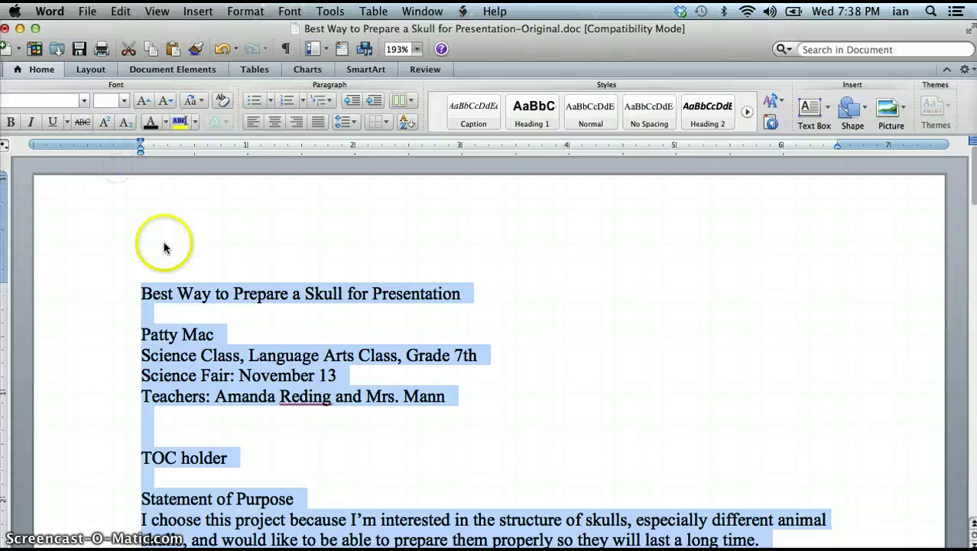
{"action": "left_click", "coordinate": [191, 321]}
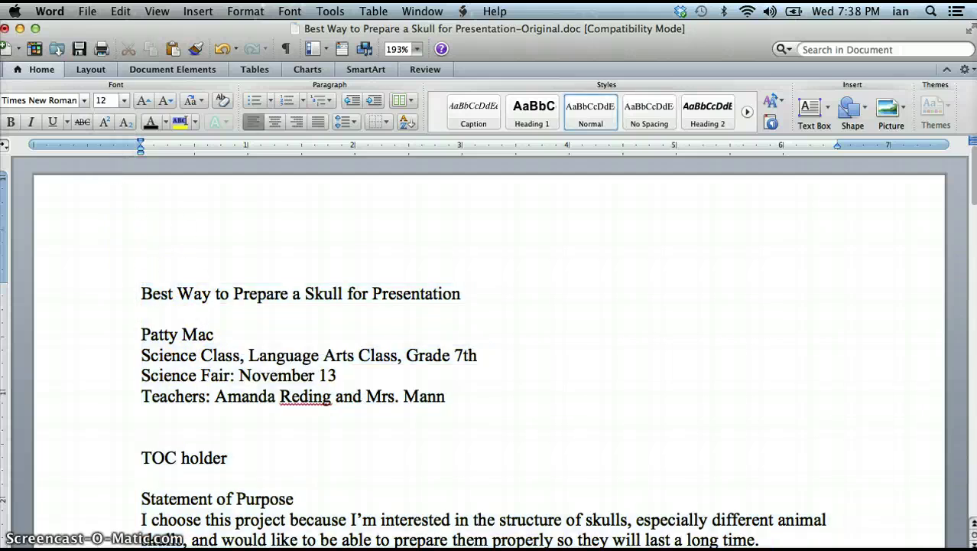
{"action": "left_click", "coordinate": [138, 291]}
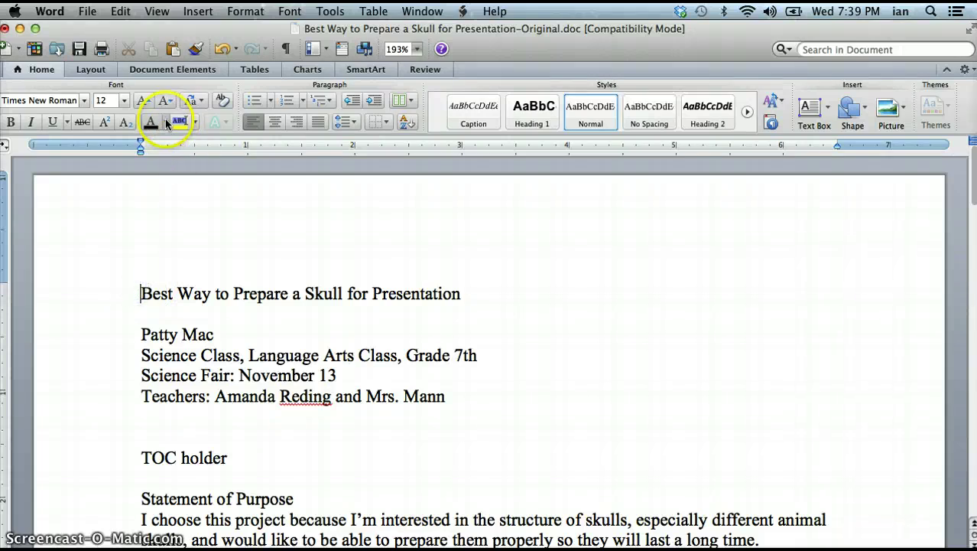
{"action": "left_click_drag", "start_coordinate": [166, 124], "coordinate": [159, 181]}
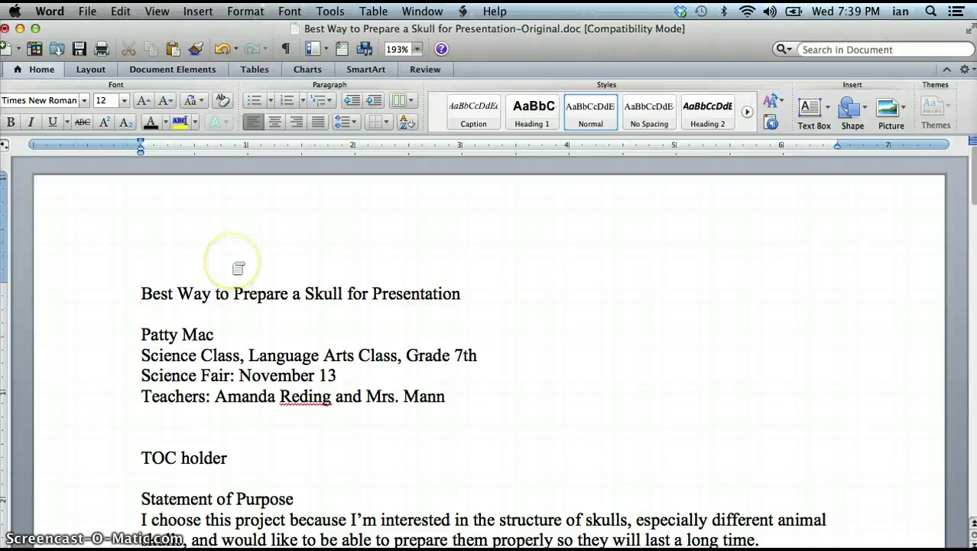
Set the paper's text to Double line spacing in the Paragraph settings
{"action": "left_click", "coordinate": [139, 294]}
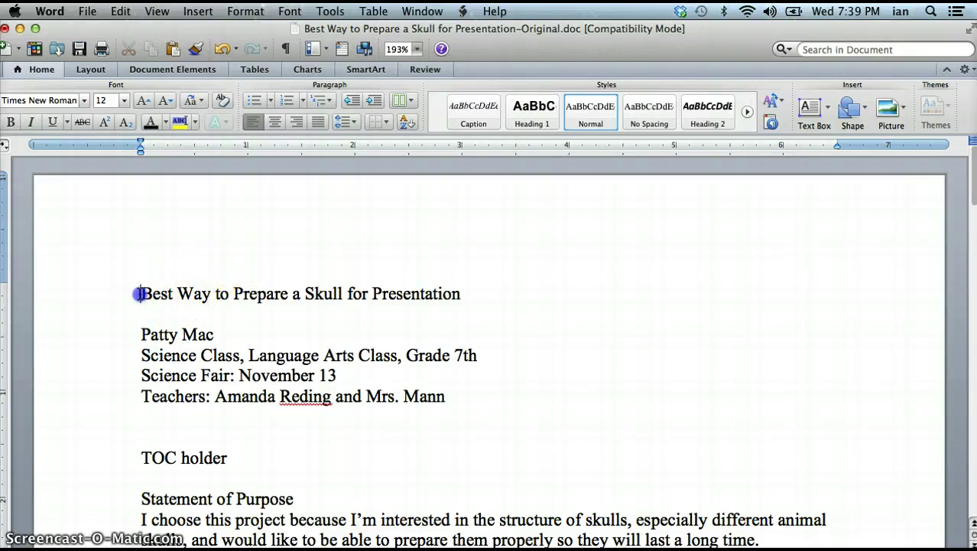
{"action": "left_click_drag", "start_coordinate": [139, 294], "coordinate": [255, 354]}
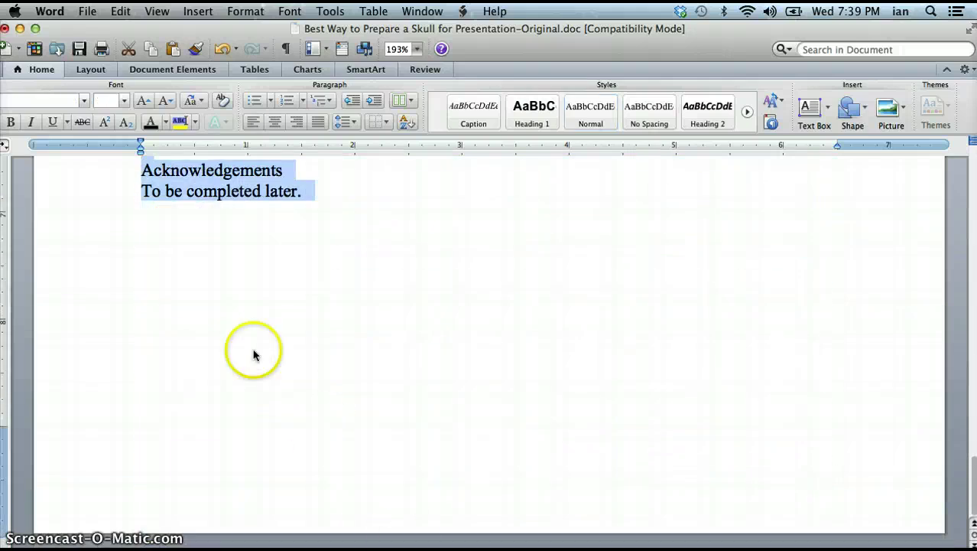
{"action": "scroll", "coordinate": [286, 341], "scroll_direction": "up", "scroll_amount": 15}
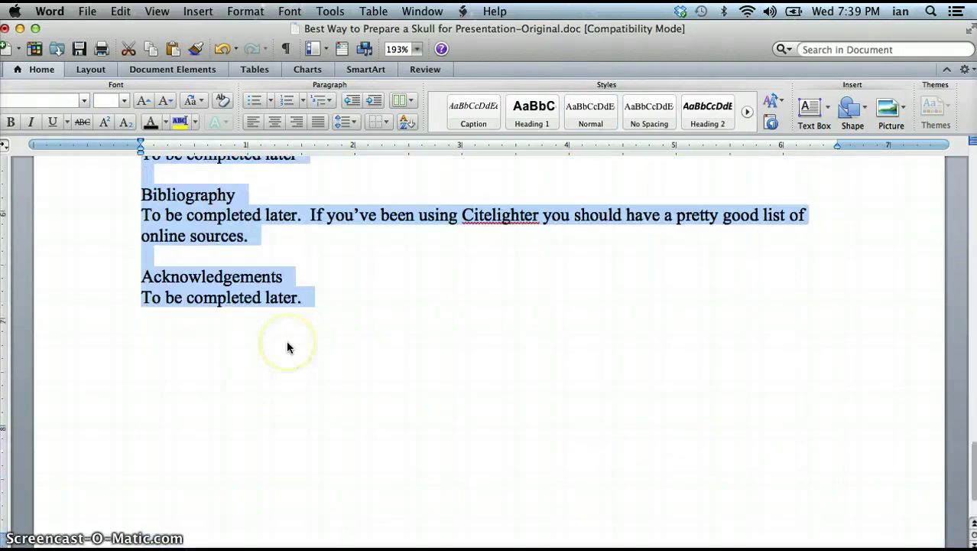
{"action": "scroll", "coordinate": [286, 340], "scroll_direction": "up", "scroll_amount": 15}
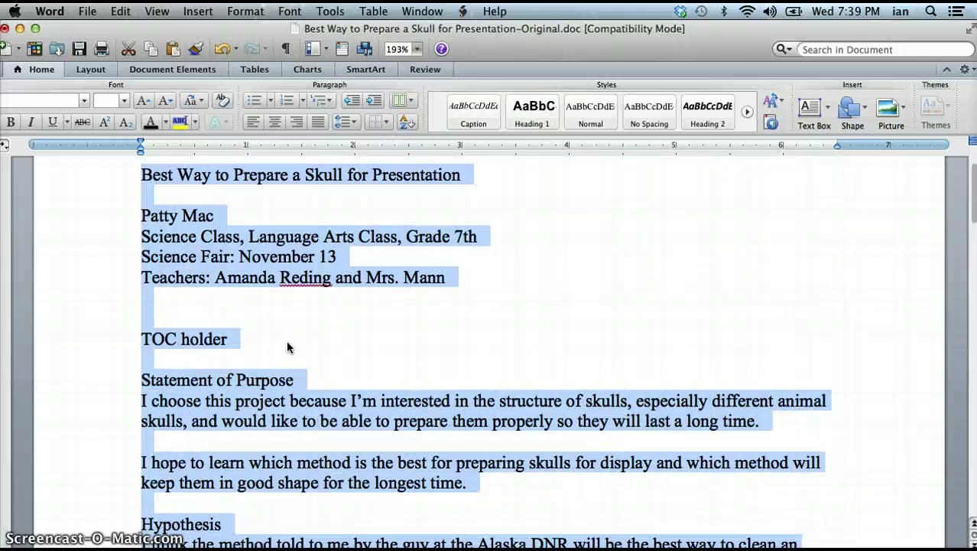
{"action": "scroll", "coordinate": [288, 348], "scroll_direction": "up", "scroll_amount": 3}
{"action": "right_click", "coordinate": [262, 371]}
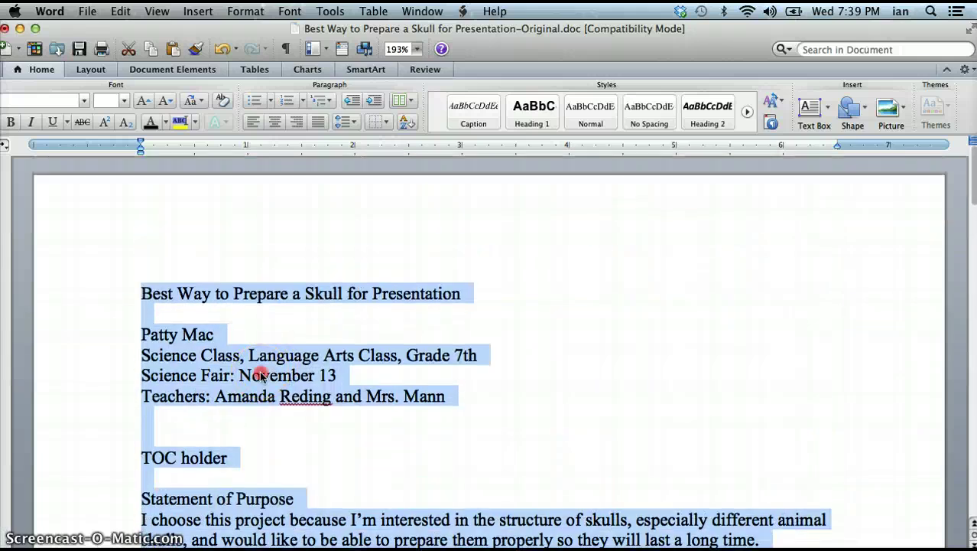
{"action": "left_click", "coordinate": [294, 396]}
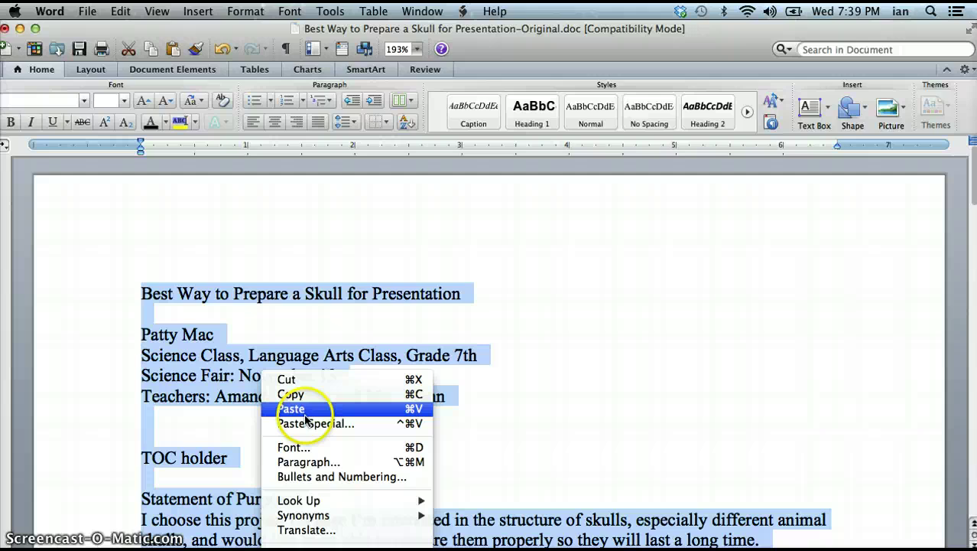
{"action": "left_click", "coordinate": [310, 462]}
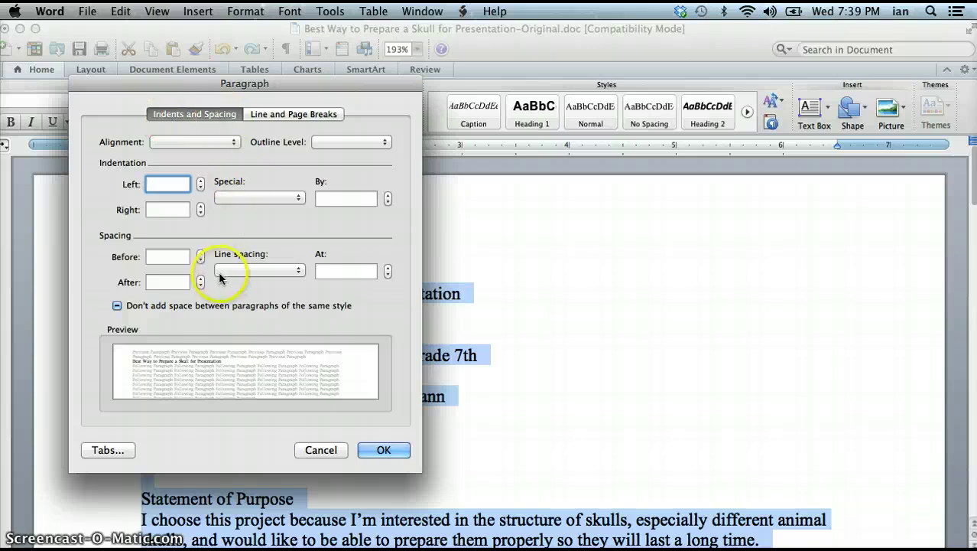
{"action": "left_click", "coordinate": [297, 272]}
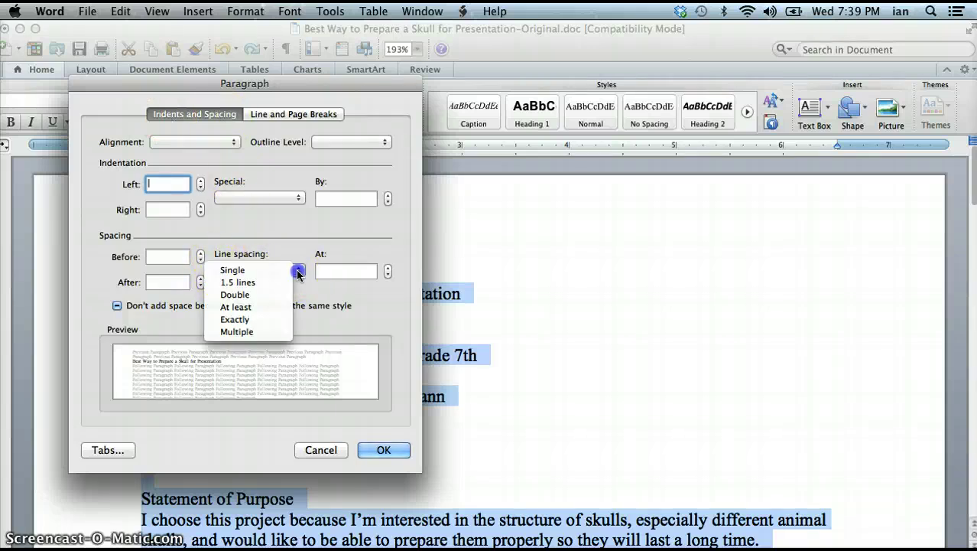
{"action": "left_click", "coordinate": [272, 295]}
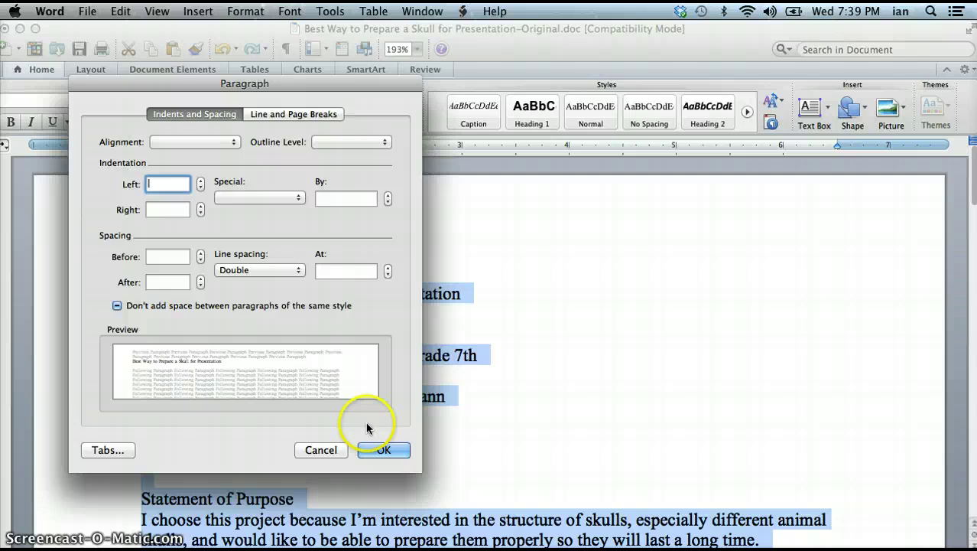
{"action": "left_click", "coordinate": [384, 451]}
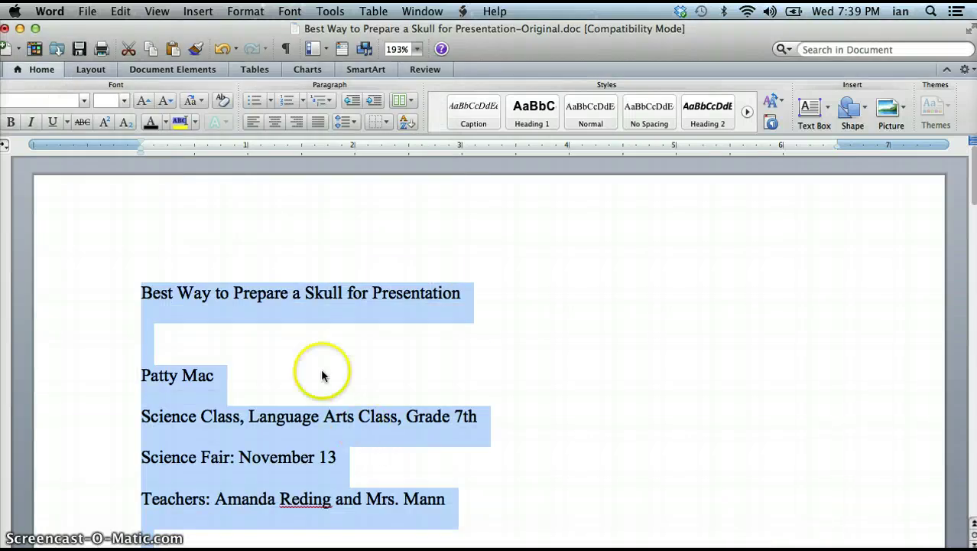
{"action": "left_click", "coordinate": [241, 12]}
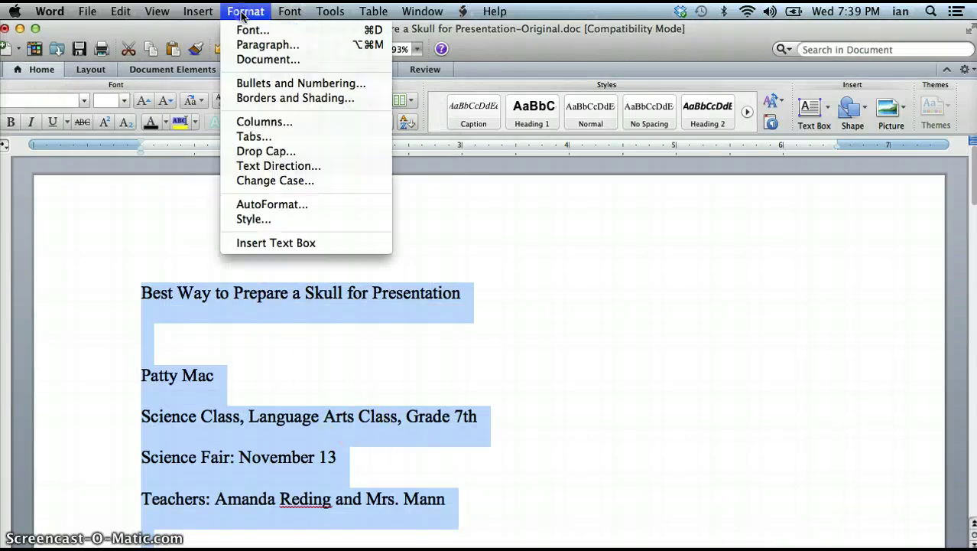
{"action": "left_click", "coordinate": [253, 44]}
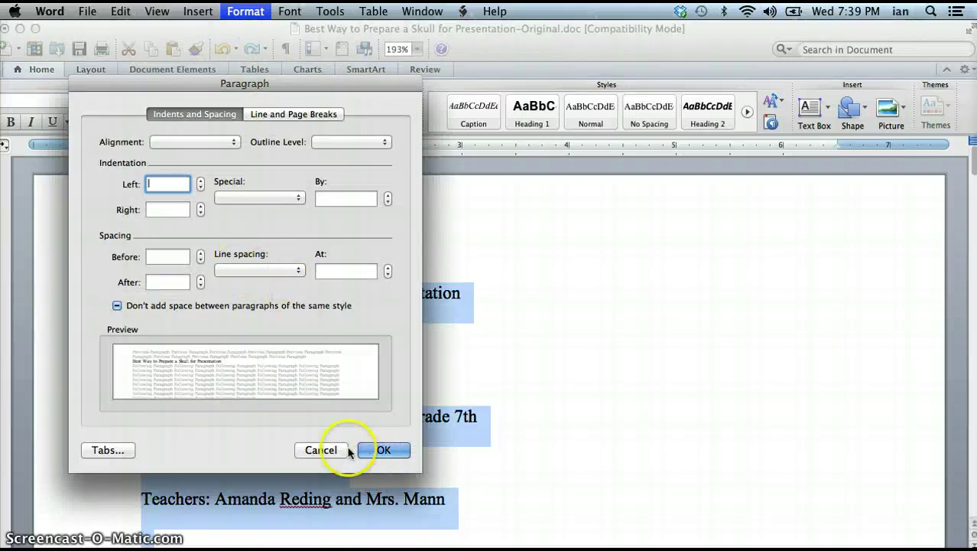
{"action": "left_click", "coordinate": [321, 450]}
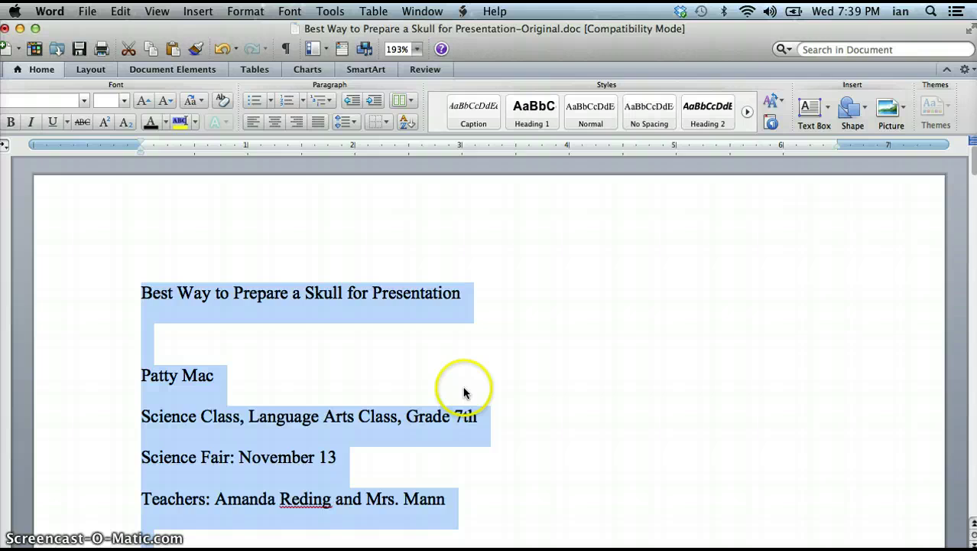
{"action": "left_click", "coordinate": [403, 371]}
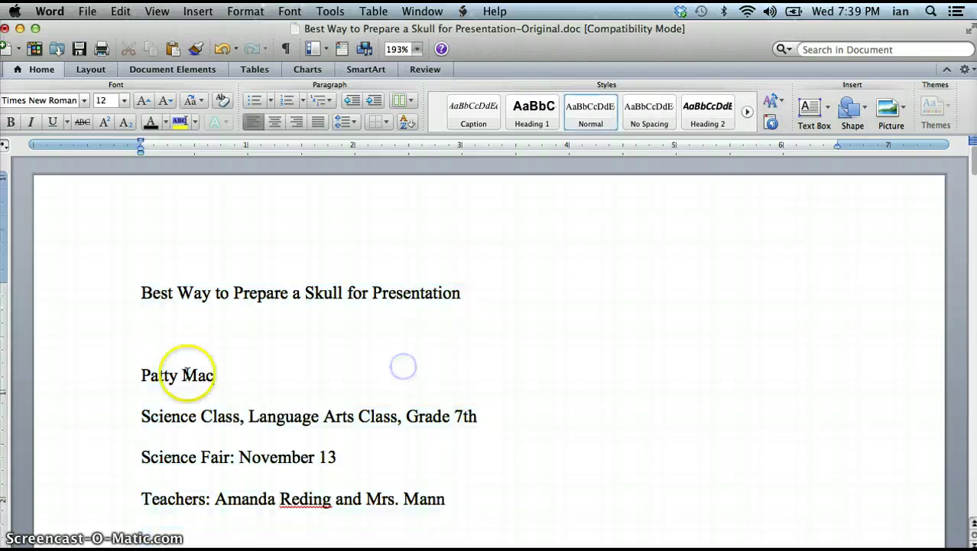
Change the four author lines under the title to Single line spacing
{"action": "left_click_drag", "start_coordinate": [142, 373], "coordinate": [447, 498]}
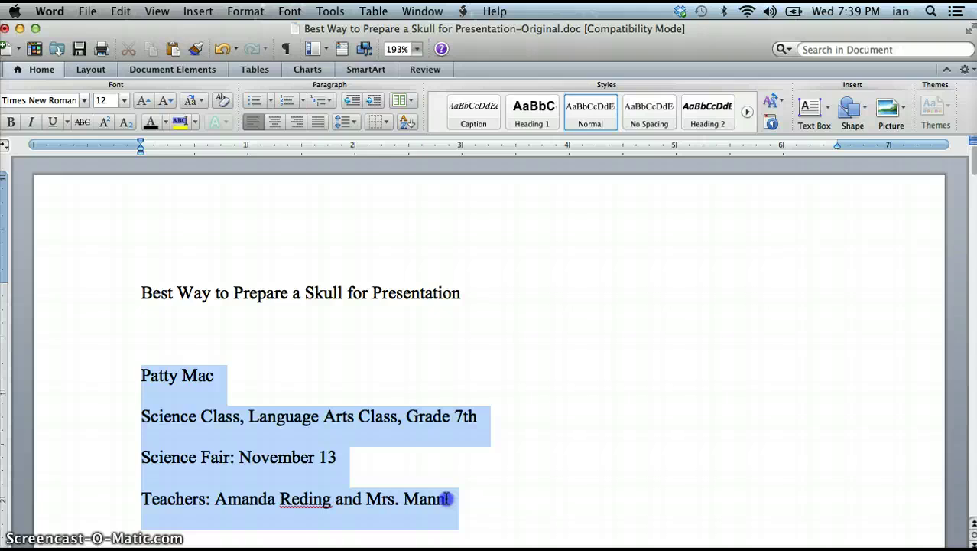
{"action": "right_click", "coordinate": [188, 429]}
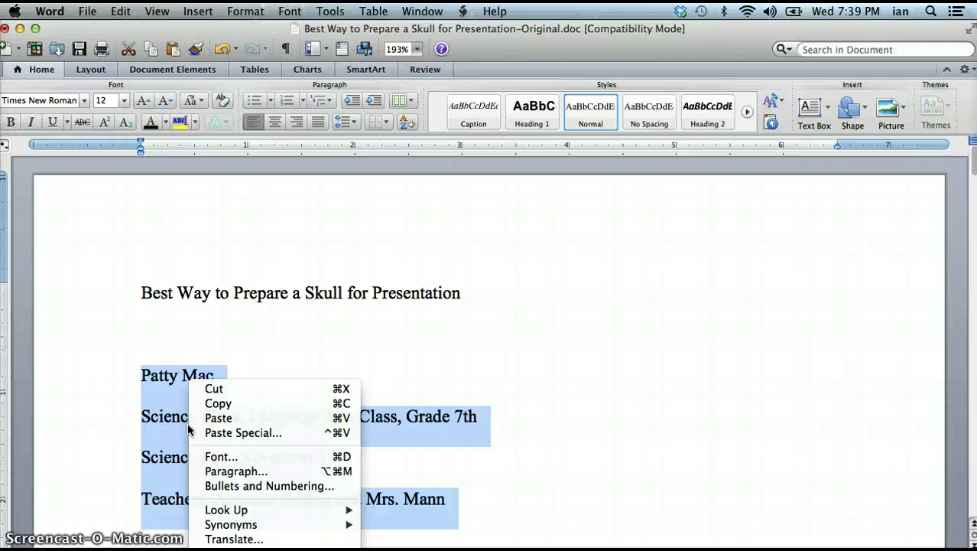
{"action": "left_click", "coordinate": [224, 470]}
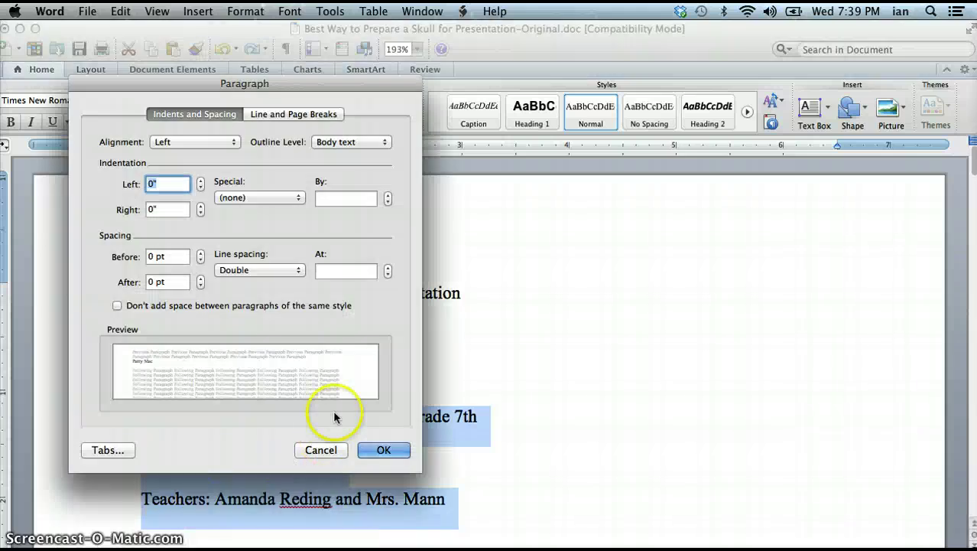
{"action": "left_click", "coordinate": [296, 269]}
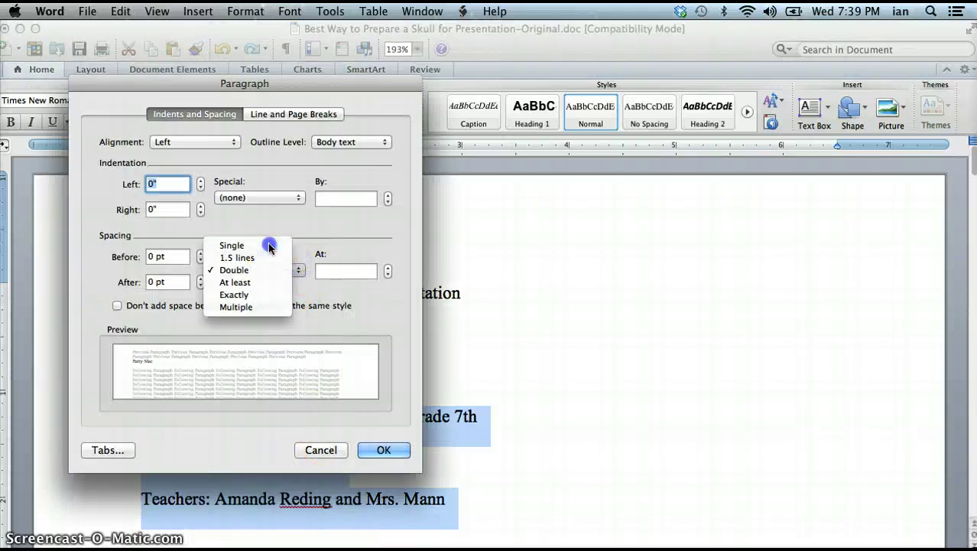
{"action": "left_click", "coordinate": [232, 246]}
{"action": "left_click", "coordinate": [387, 449]}
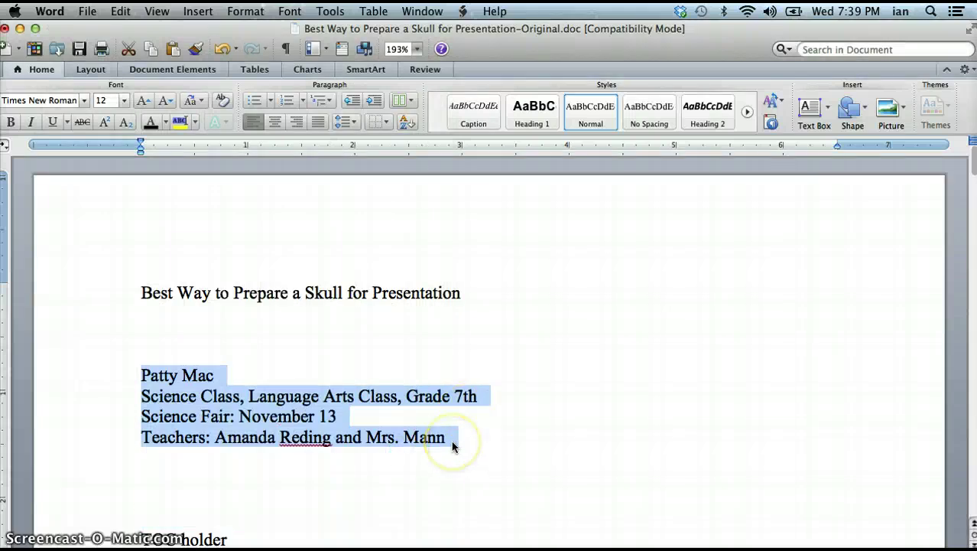
Set the title line's font size to 16 pt, then select it with the author lines
{"action": "left_click", "coordinate": [140, 293]}
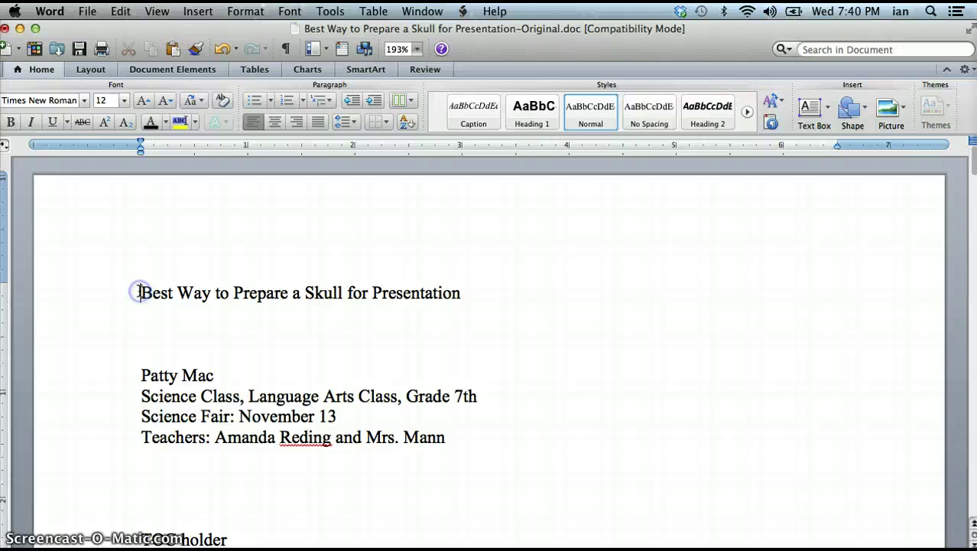
{"action": "left_click_drag", "start_coordinate": [139, 292], "coordinate": [450, 320]}
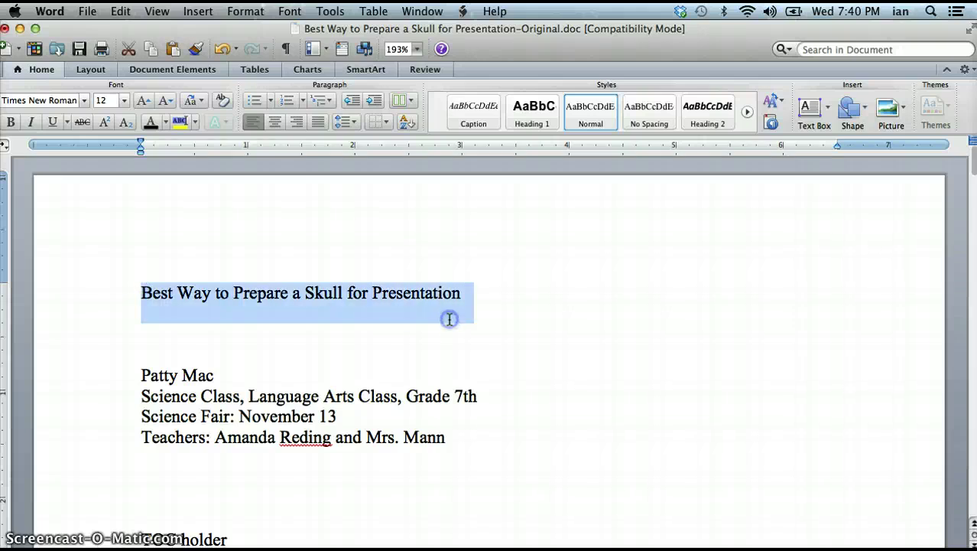
{"action": "left_click", "coordinate": [124, 103]}
{"action": "left_click", "coordinate": [105, 190]}
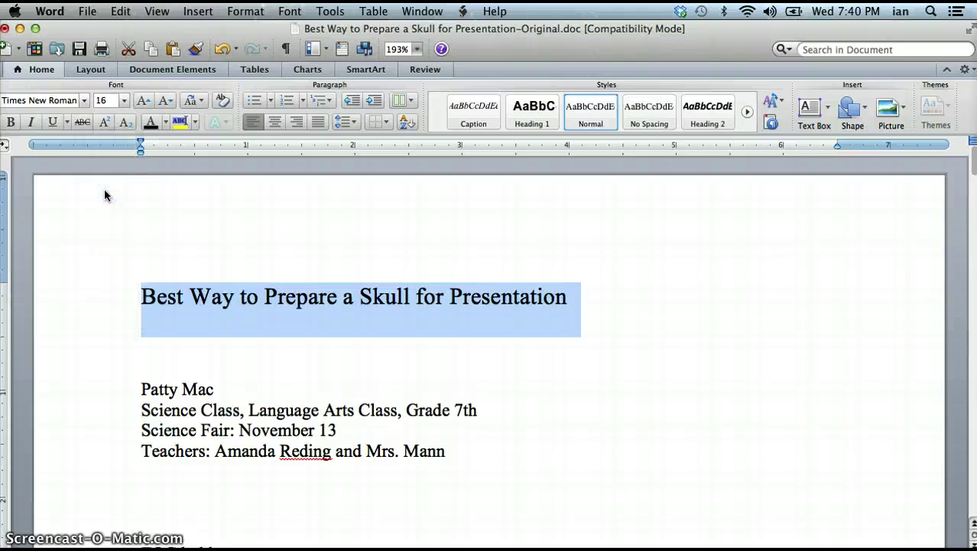
{"action": "left_click", "coordinate": [352, 362]}
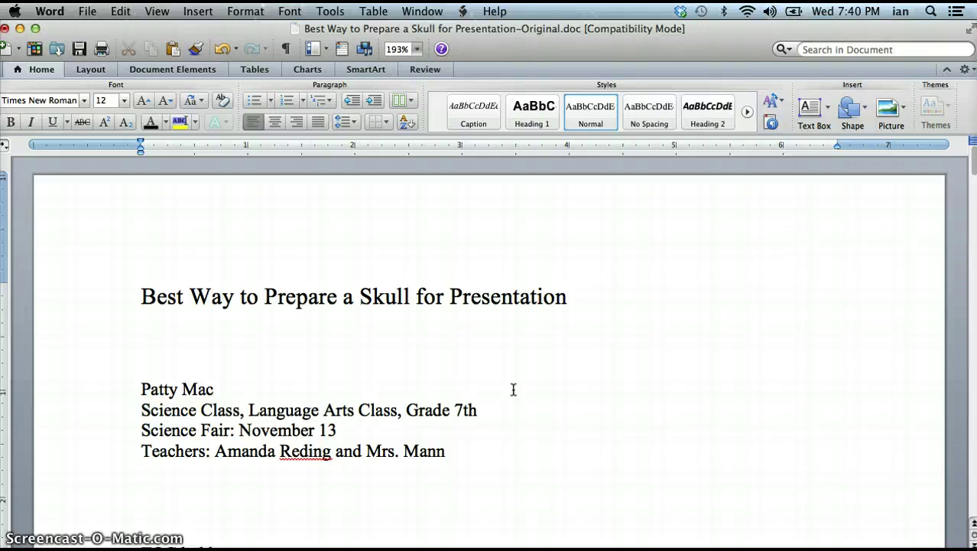
{"action": "left_click_drag", "start_coordinate": [141, 293], "coordinate": [445, 453]}
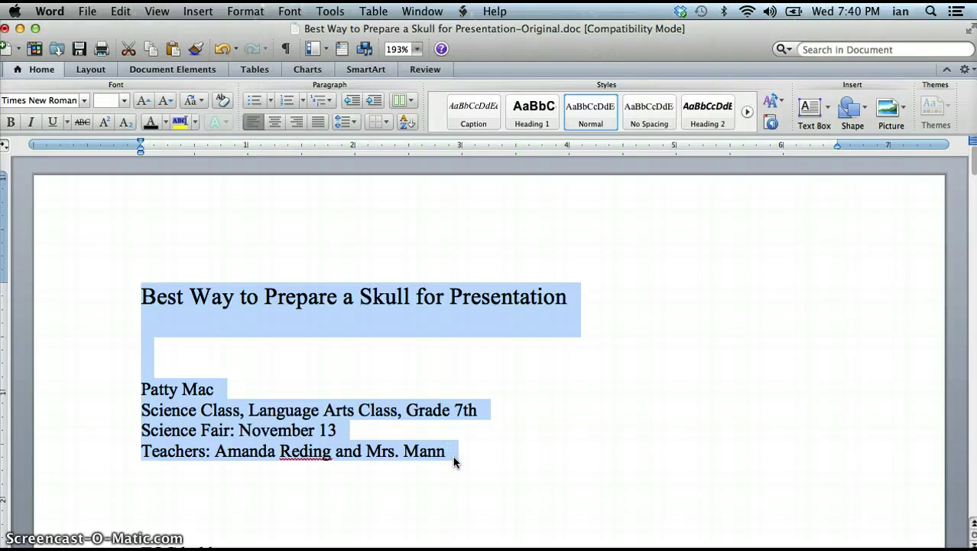
Give the title and four author lines Centered alignment in Paragraph settings
{"action": "left_click", "coordinate": [216, 322]}
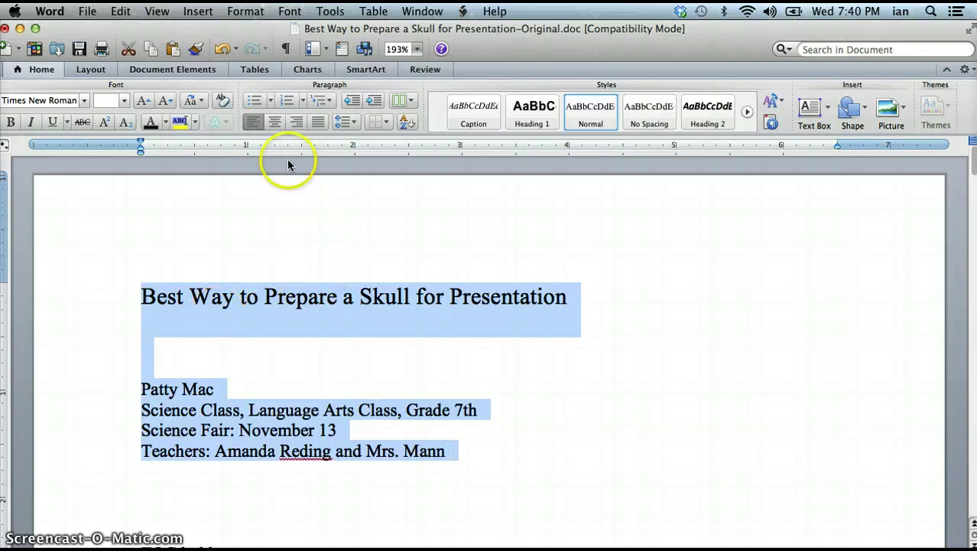
{"action": "left_click", "coordinate": [275, 123]}
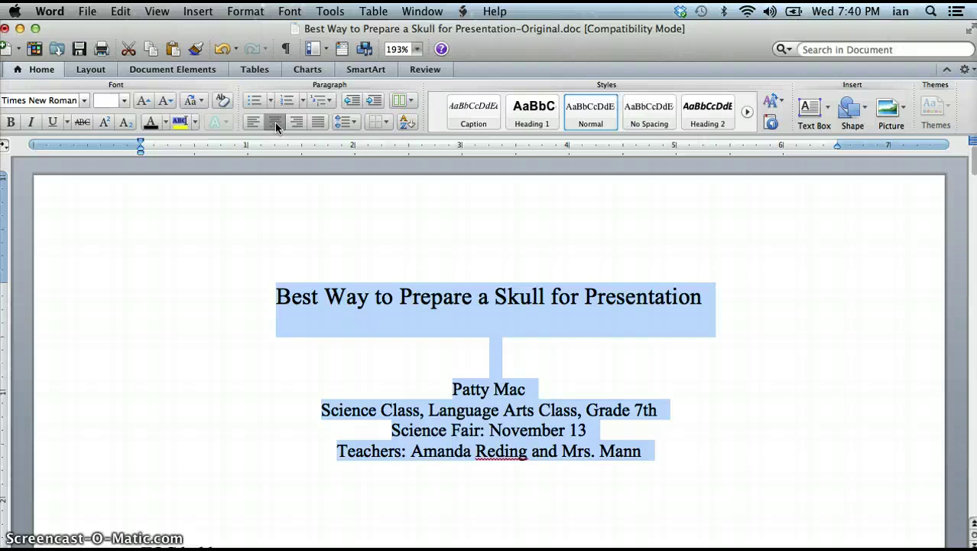
{"action": "left_click", "coordinate": [223, 48]}
{"action": "right_click", "coordinate": [198, 306]}
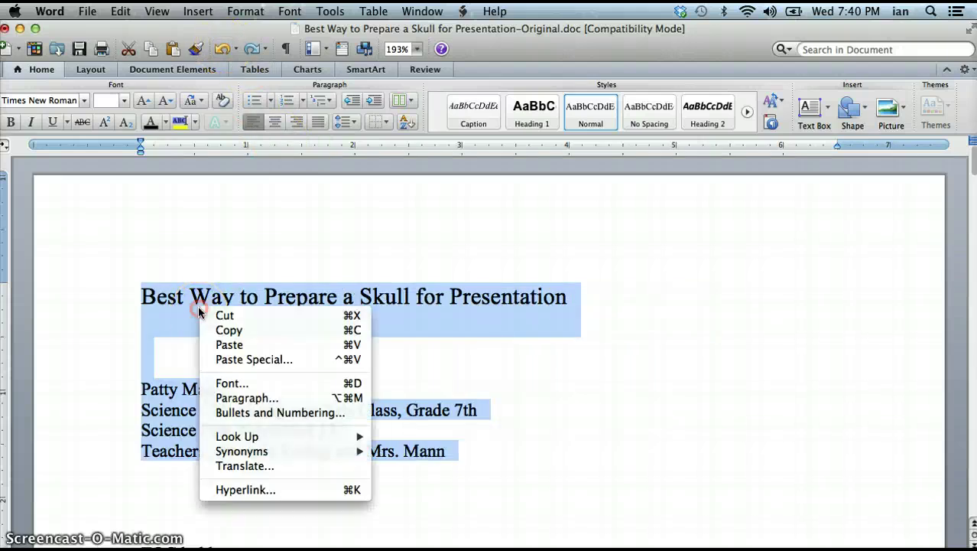
{"action": "left_click", "coordinate": [247, 398]}
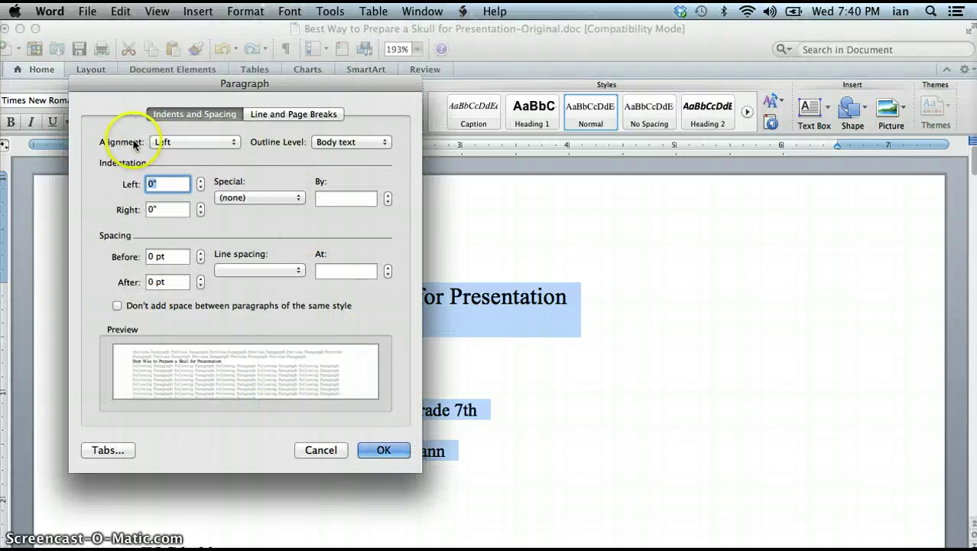
{"action": "left_click", "coordinate": [233, 143]}
{"action": "left_click", "coordinate": [195, 154]}
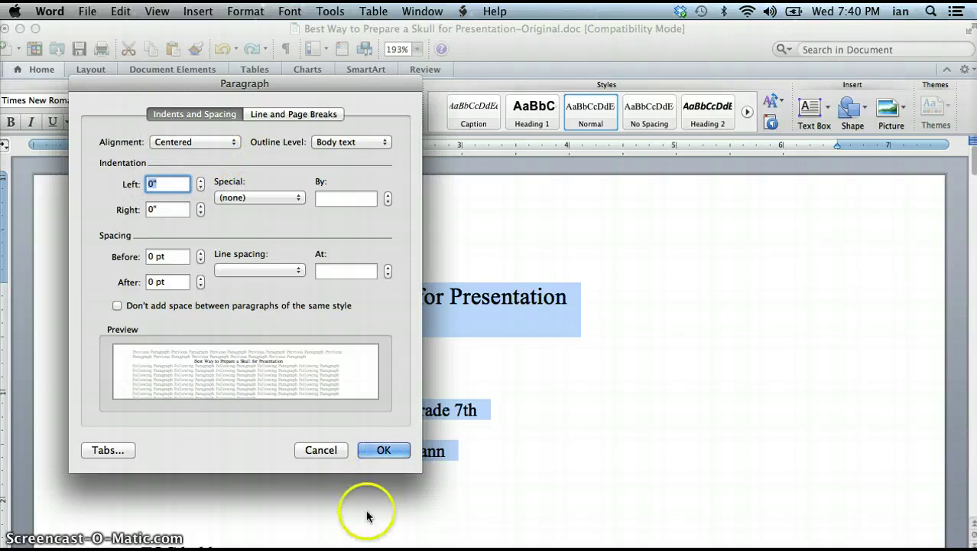
{"action": "left_click", "coordinate": [382, 451]}
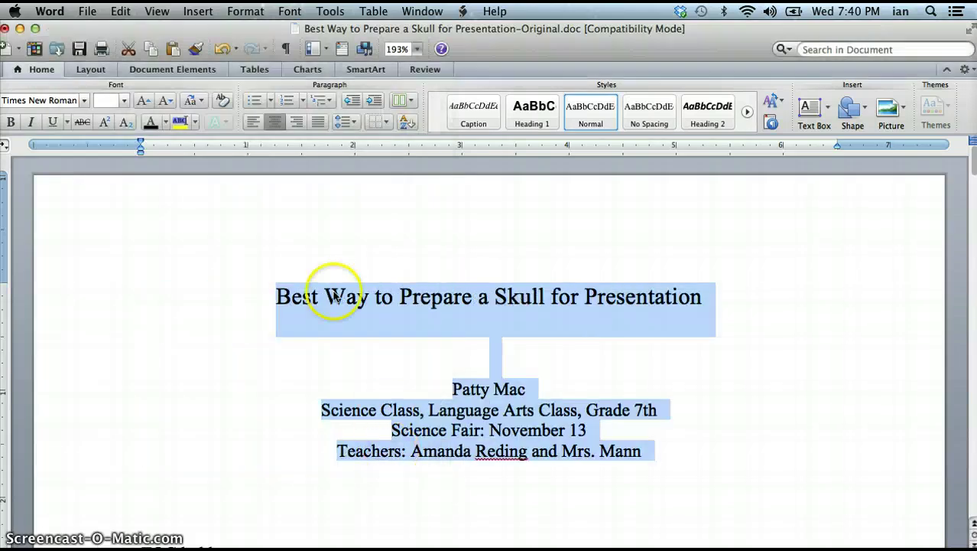
{"action": "left_click", "coordinate": [246, 11]}
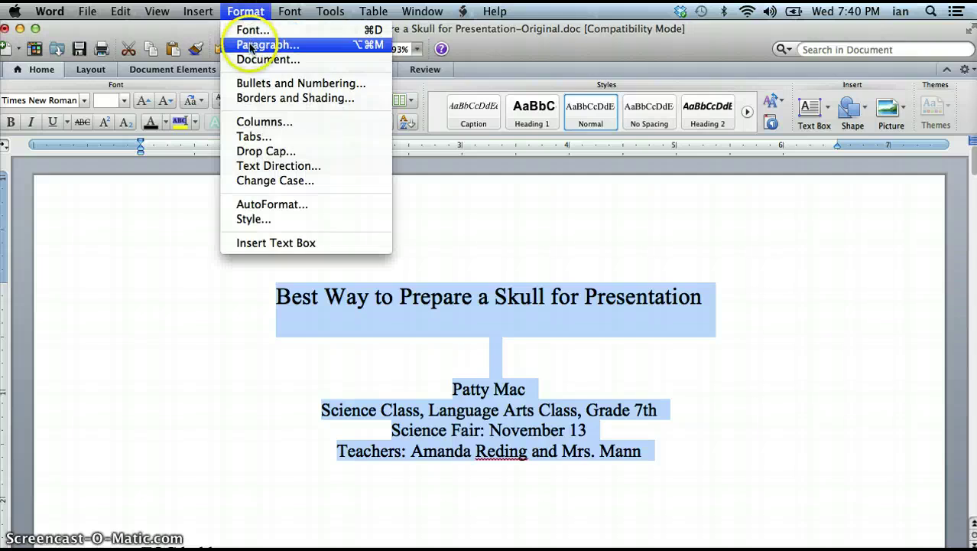
{"action": "left_click", "coordinate": [252, 41]}
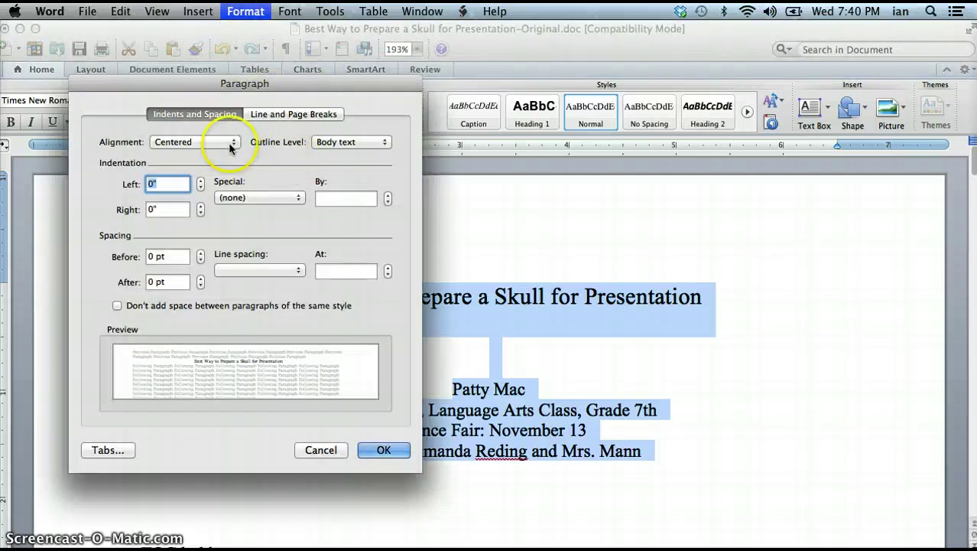
{"action": "left_click", "coordinate": [321, 450]}
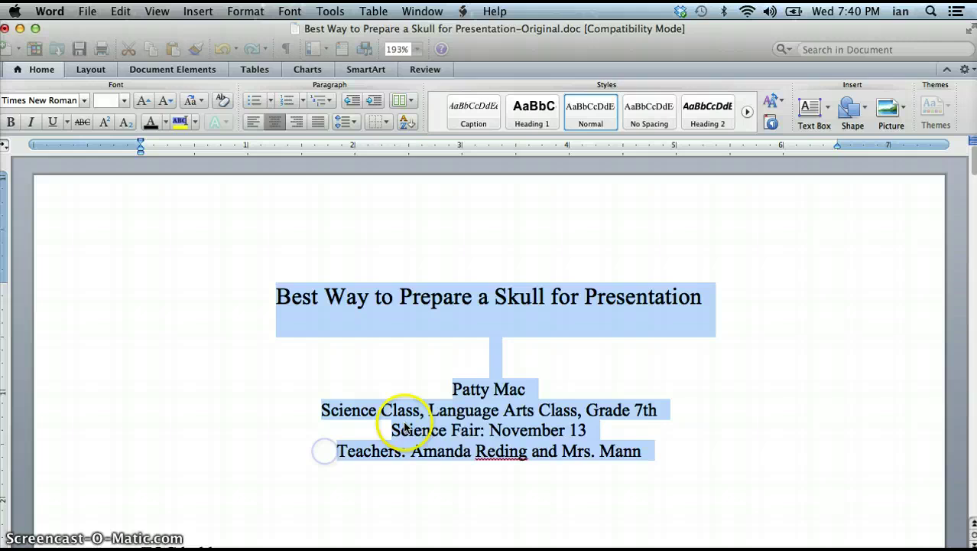
{"action": "left_click", "coordinate": [508, 365]}
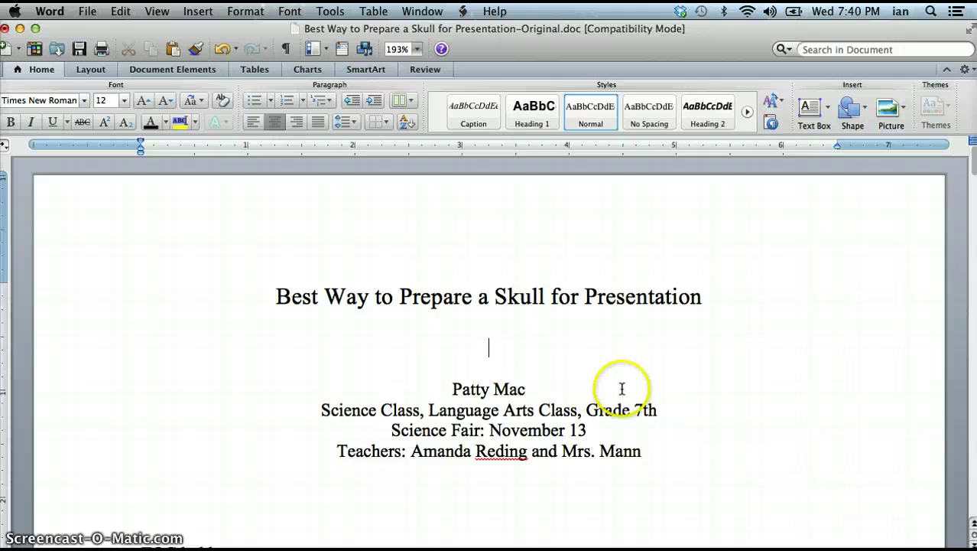
Apply the Heading 1 style to the Statement of Purpose line
{"action": "scroll", "coordinate": [622, 388], "scroll_direction": "down", "scroll_amount": 6}
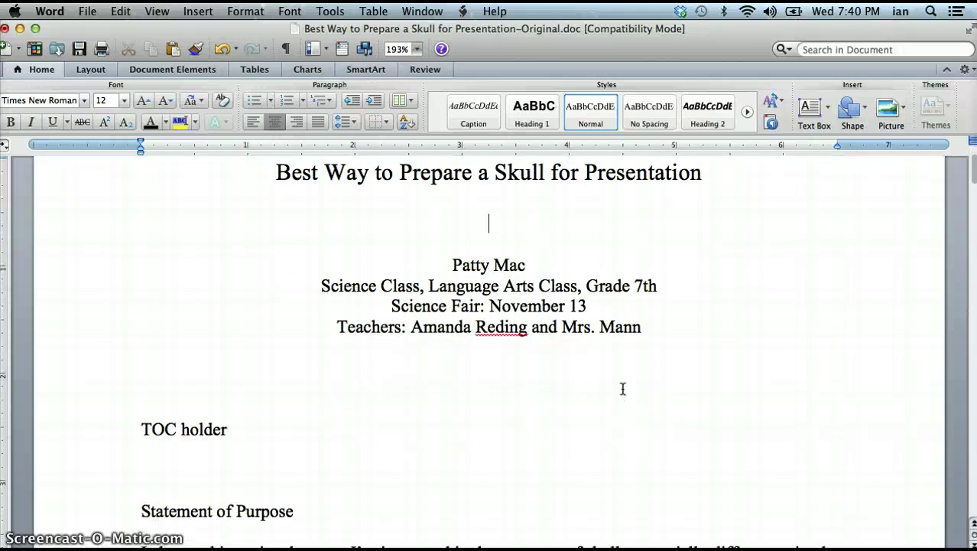
{"action": "scroll", "coordinate": [623, 388], "scroll_direction": "down", "scroll_amount": 3}
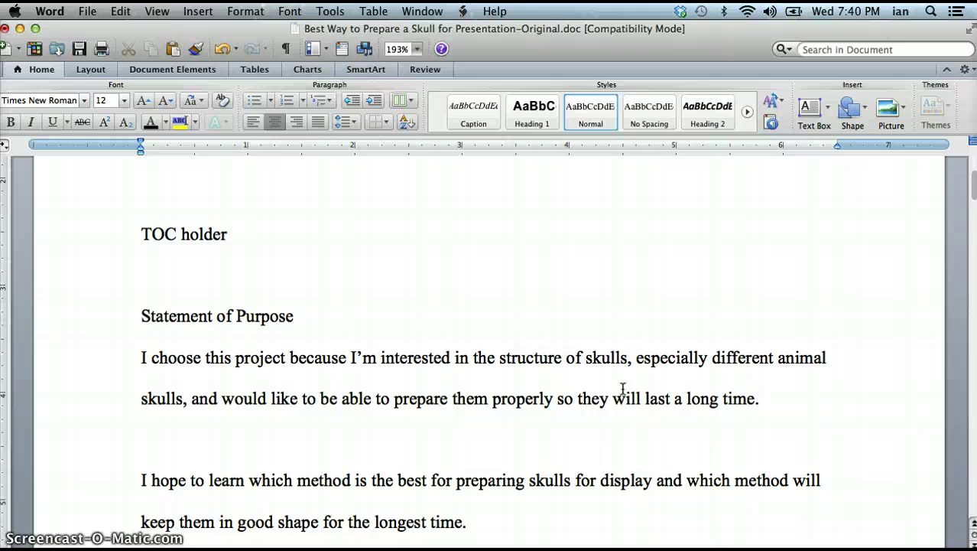
{"action": "scroll", "coordinate": [624, 389], "scroll_direction": "down", "scroll_amount": 2}
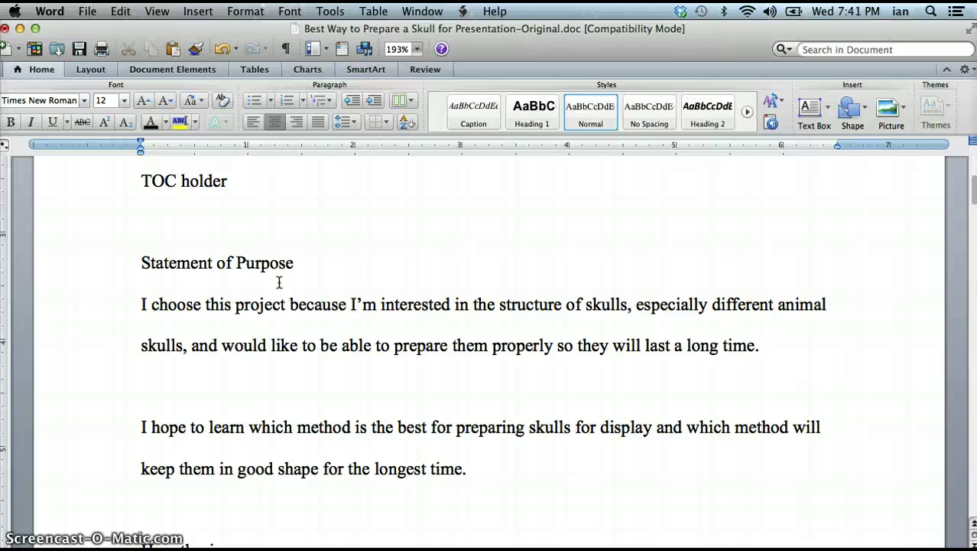
{"action": "left_click", "coordinate": [138, 262]}
{"action": "left_click_drag", "start_coordinate": [139, 261], "coordinate": [283, 276]}
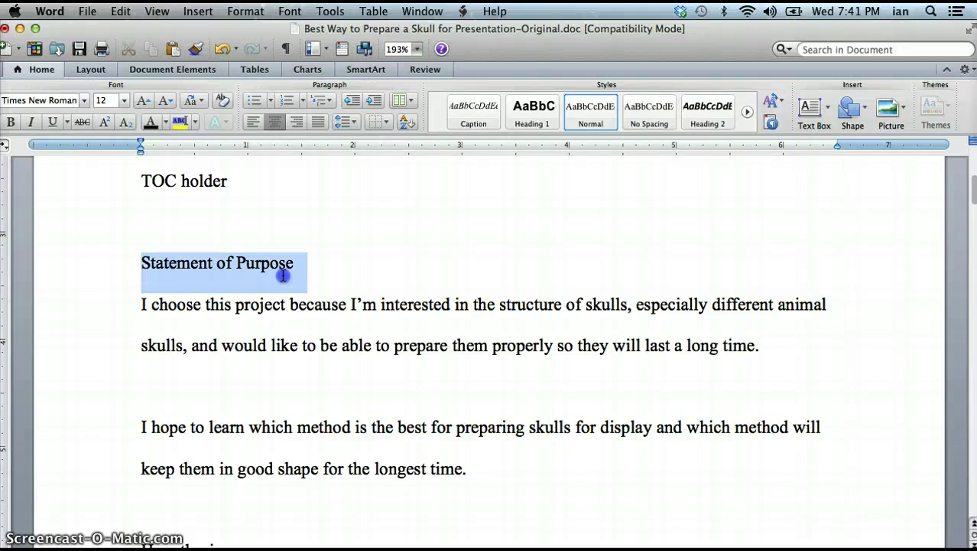
{"action": "left_click", "coordinate": [535, 115]}
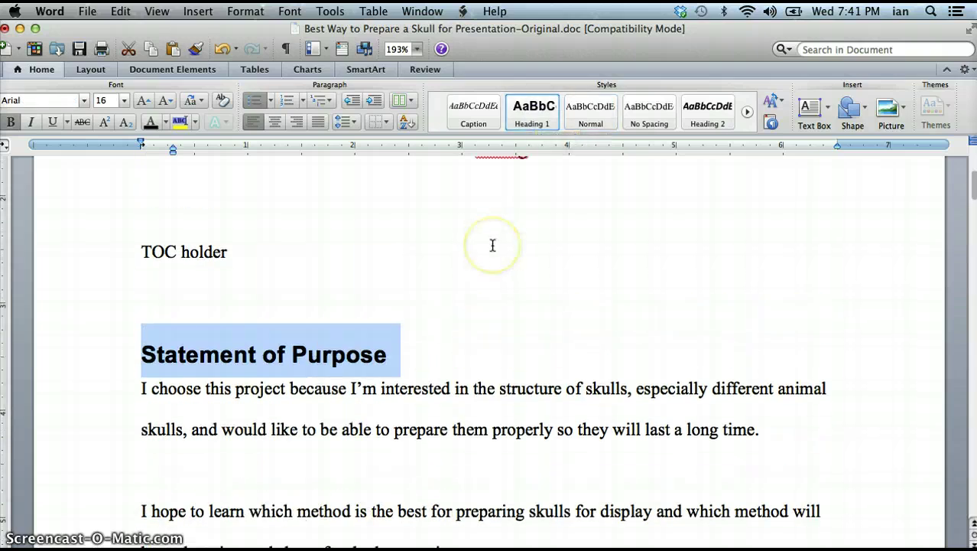
Make the Hypothesis line a Heading 1 set in Times New Roman
{"action": "scroll", "coordinate": [493, 245], "scroll_direction": "down", "scroll_amount": 10}
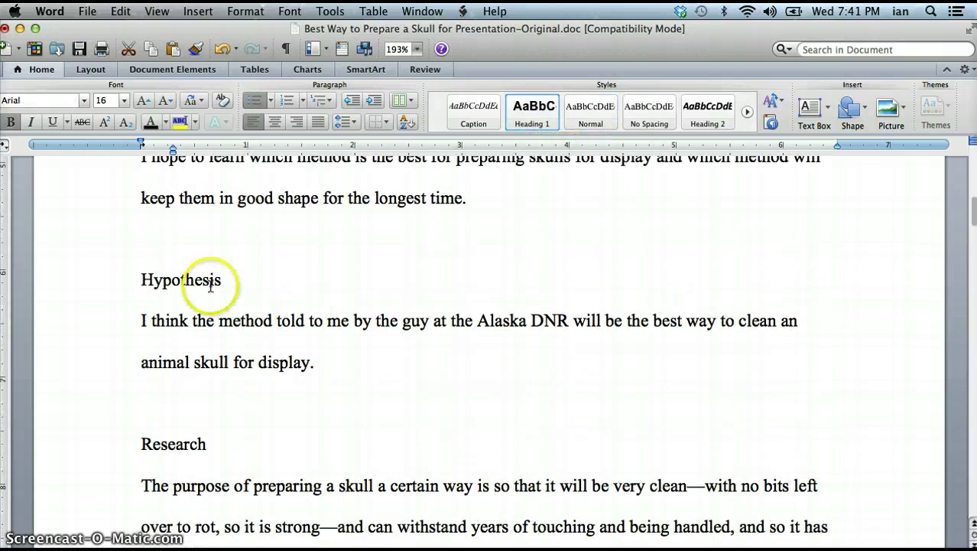
{"action": "triple_click", "coordinate": [192, 280]}
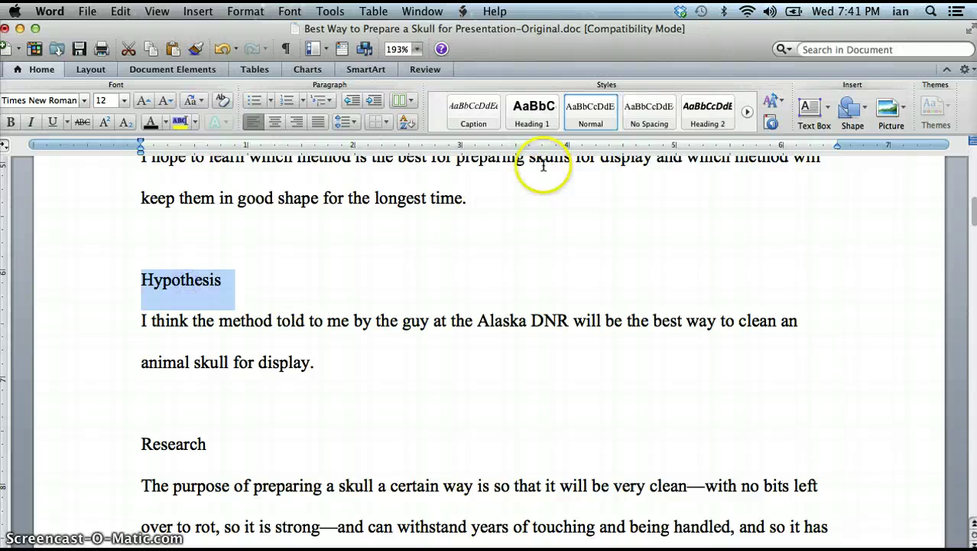
{"action": "left_click", "coordinate": [534, 111]}
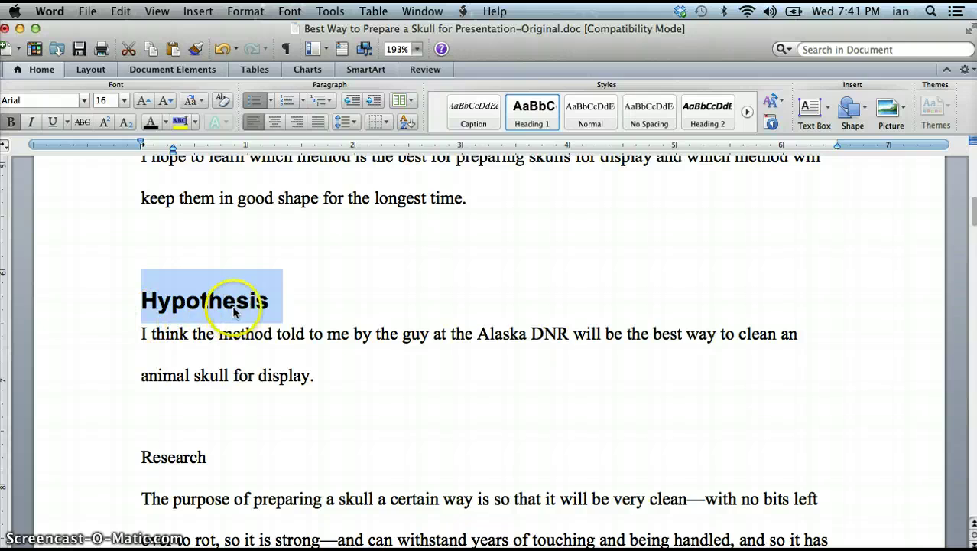
{"action": "left_click", "coordinate": [86, 101]}
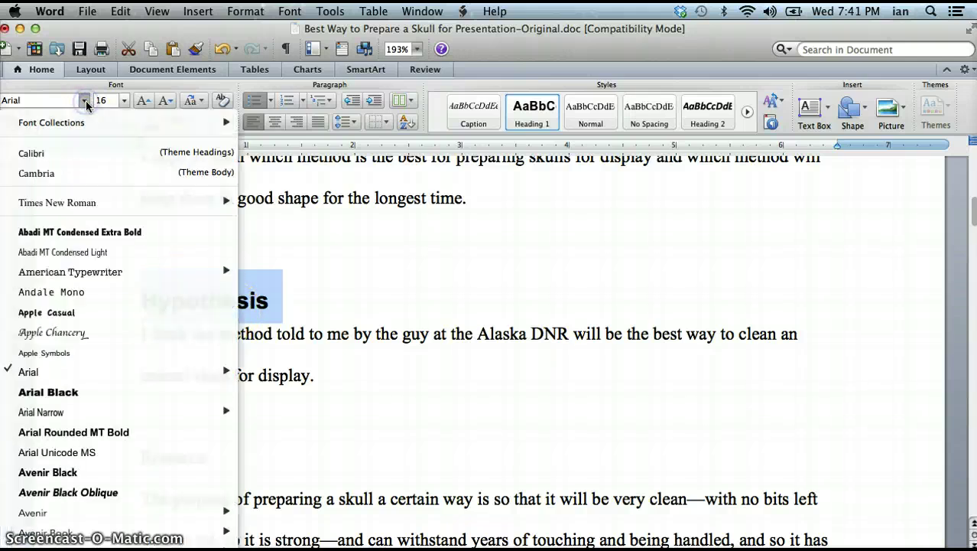
{"action": "left_click", "coordinate": [61, 200]}
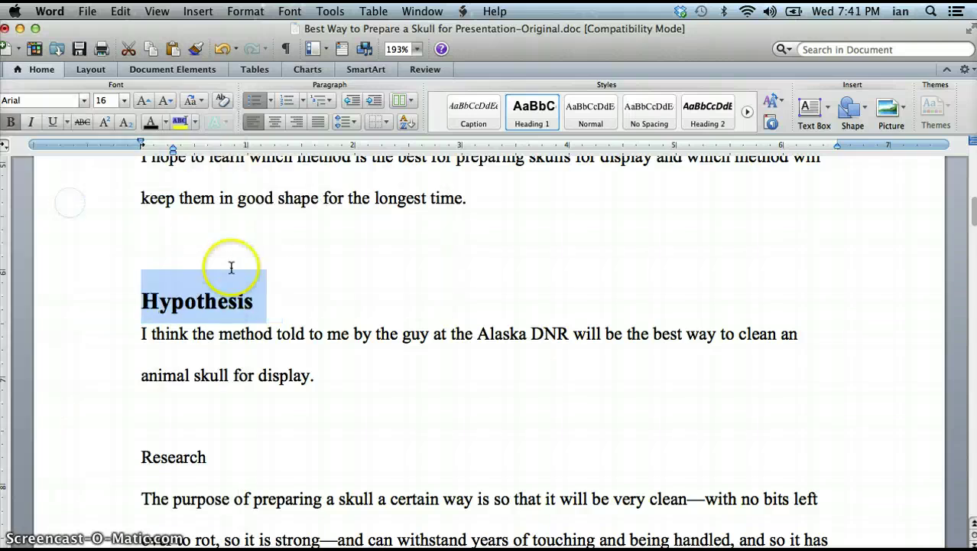
Change the Statement of Purpose heading's font to Times New Roman
{"action": "scroll", "coordinate": [237, 274], "scroll_direction": "up", "scroll_amount": 5}
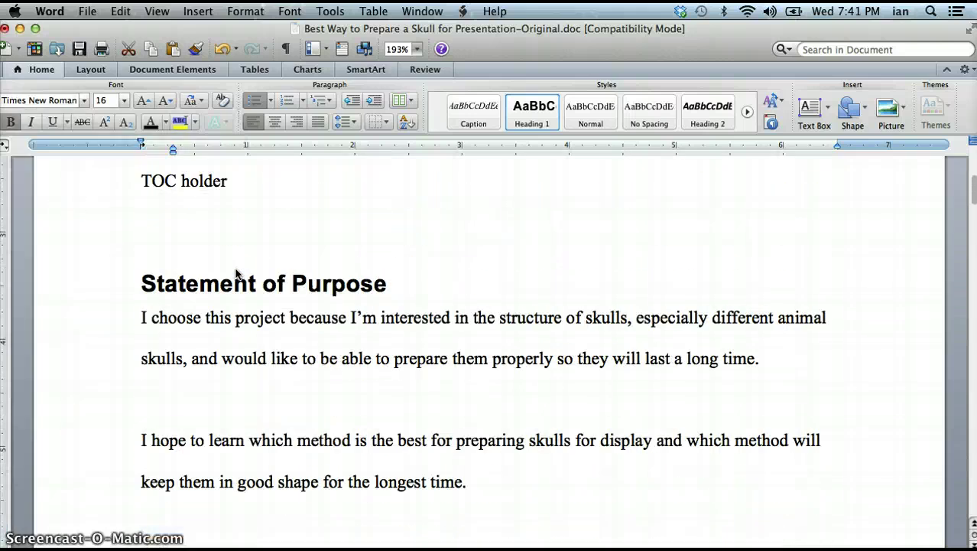
{"action": "left_click", "coordinate": [98, 292]}
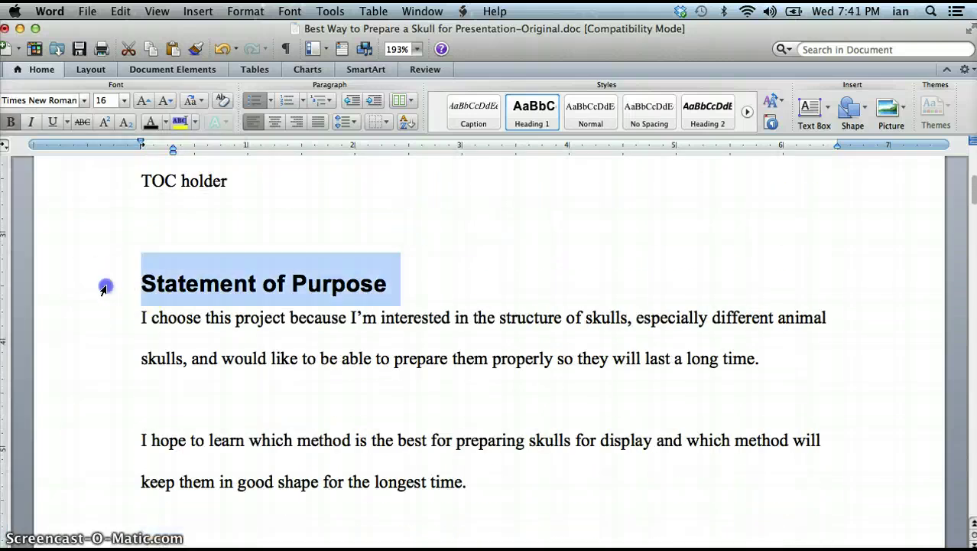
{"action": "left_click", "coordinate": [84, 101]}
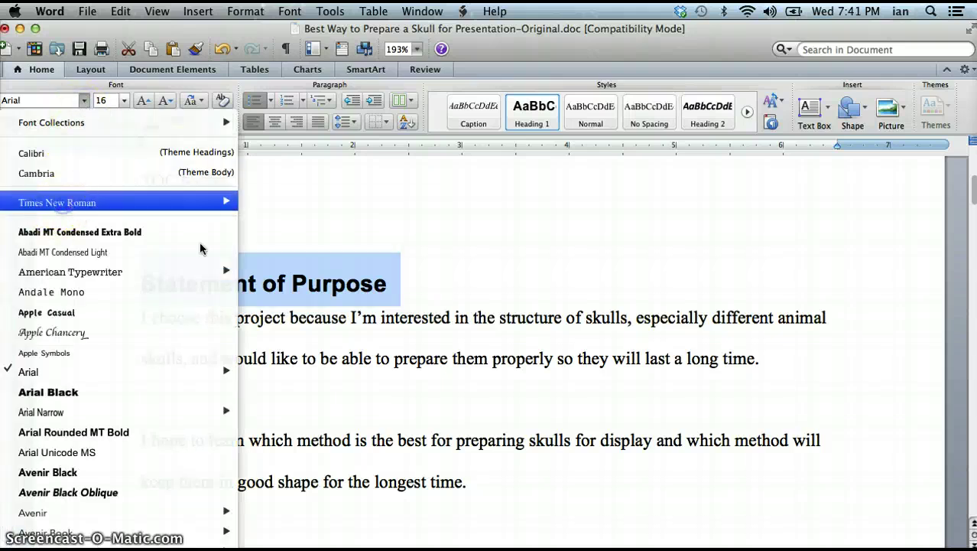
{"action": "scroll", "coordinate": [266, 289], "scroll_direction": "down", "scroll_amount": 10}
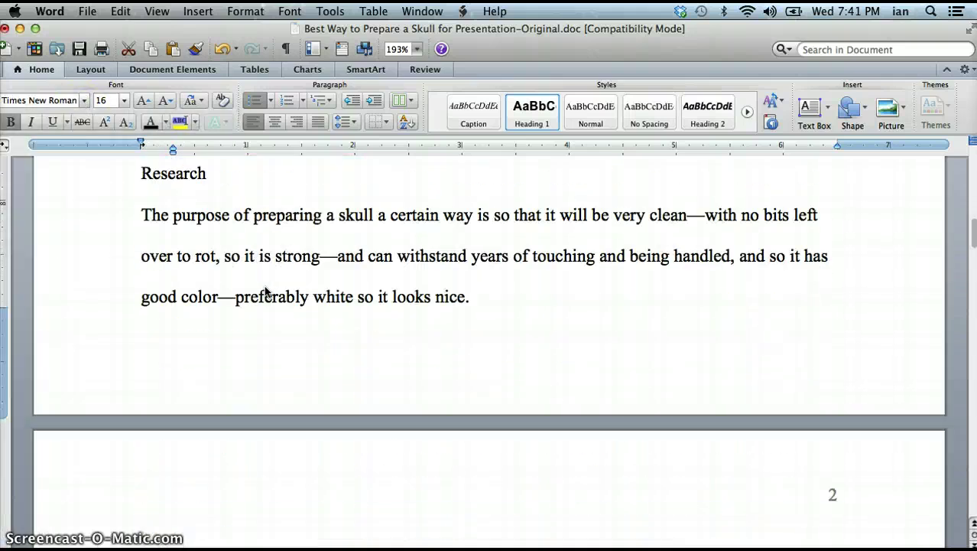
{"action": "left_click", "coordinate": [183, 198]}
{"action": "scroll", "coordinate": [183, 201], "scroll_direction": "up", "scroll_amount": 3}
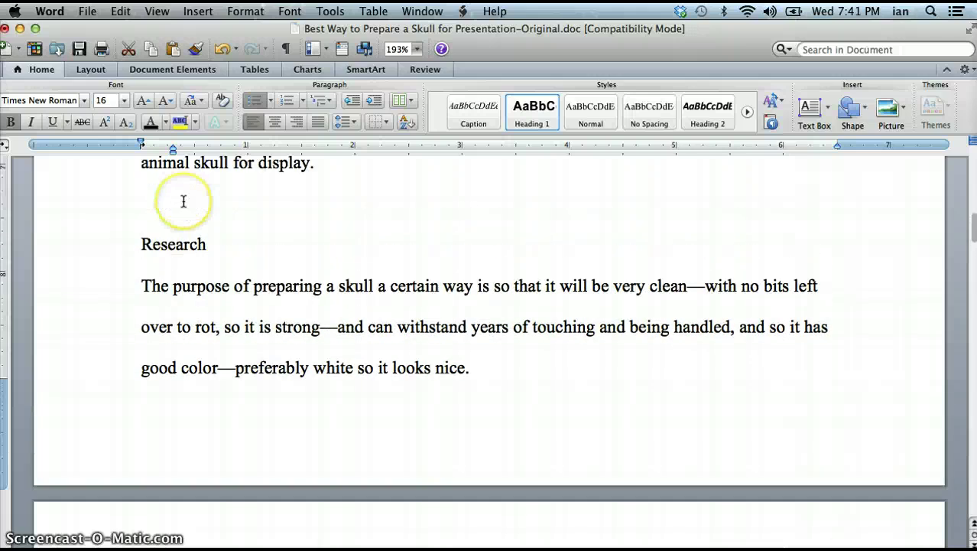
Make the Research line a Heading 1 set in Times New Roman
{"action": "triple_click", "coordinate": [173, 244]}
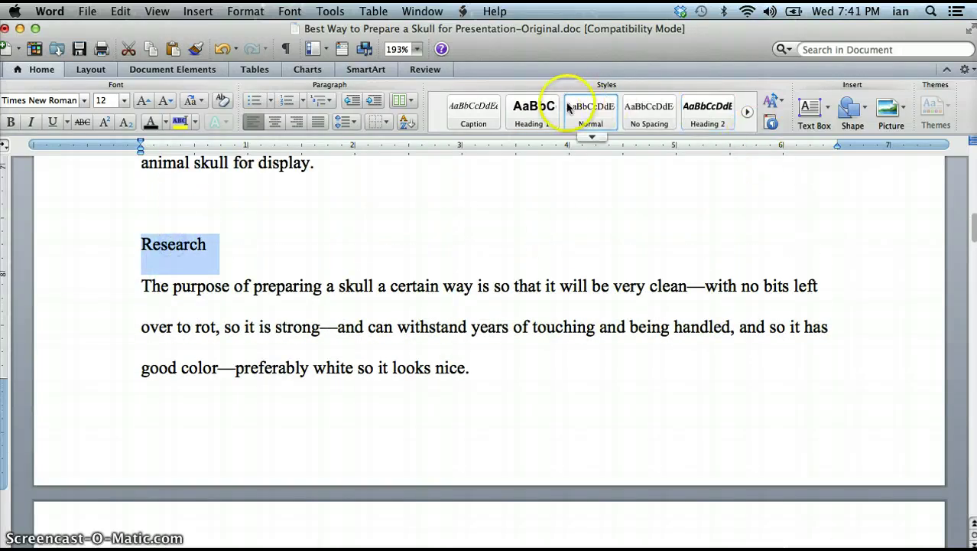
{"action": "left_click", "coordinate": [533, 110]}
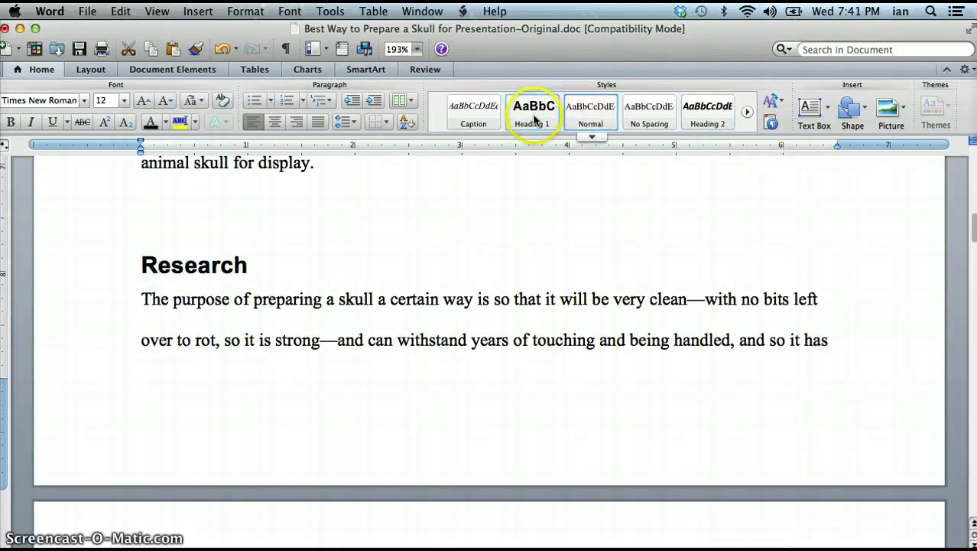
{"action": "left_click", "coordinate": [84, 104]}
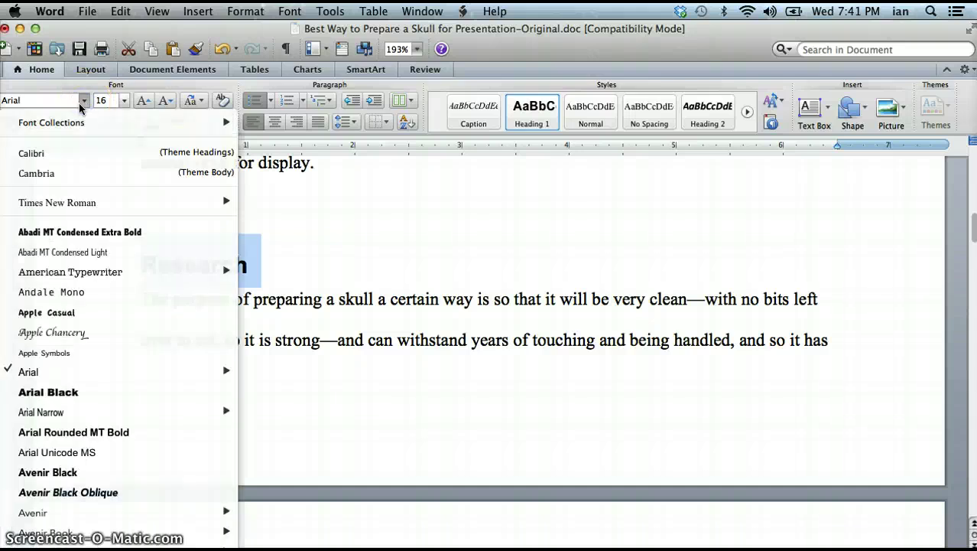
{"action": "left_click", "coordinate": [53, 201]}
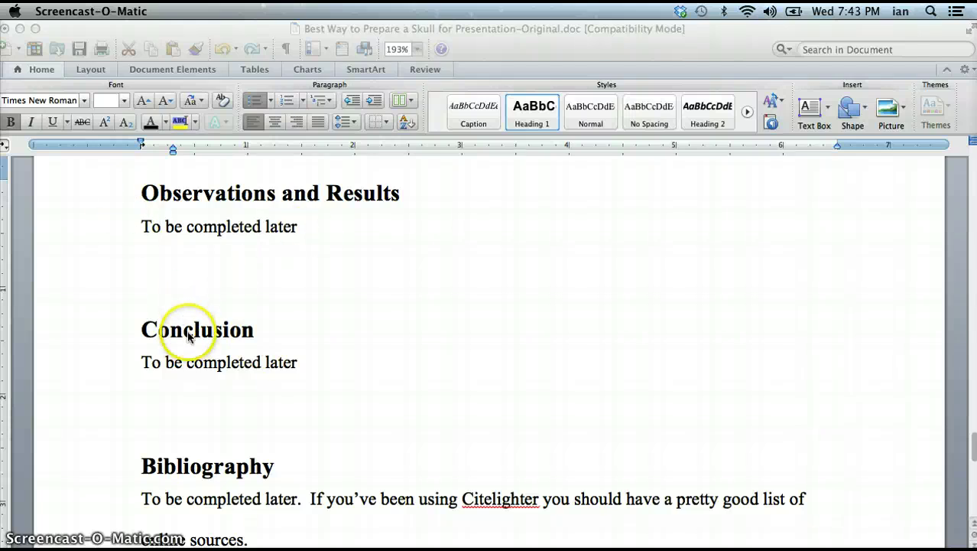
{"action": "left_click", "coordinate": [189, 330]}
{"action": "left_click", "coordinate": [188, 464]}
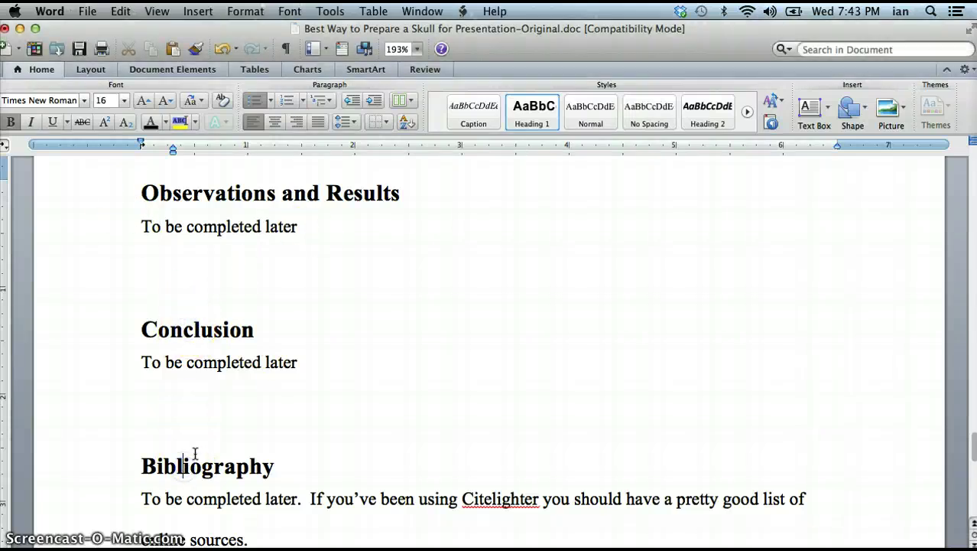
{"action": "scroll", "coordinate": [195, 454], "scroll_direction": "down", "scroll_amount": 2}
{"action": "scroll", "coordinate": [195, 454], "scroll_direction": "down", "scroll_amount": 5}
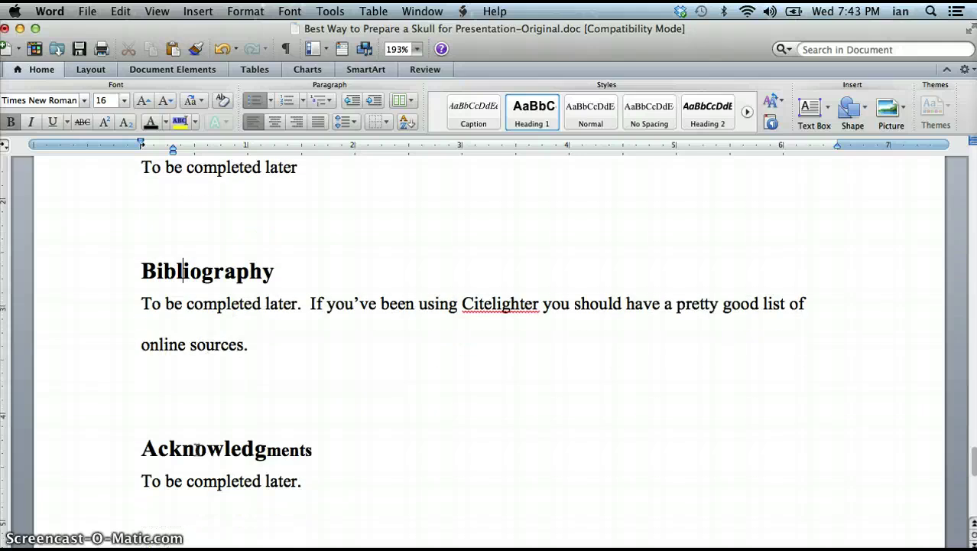
{"action": "scroll", "coordinate": [197, 449], "scroll_direction": "up", "scroll_amount": 15}
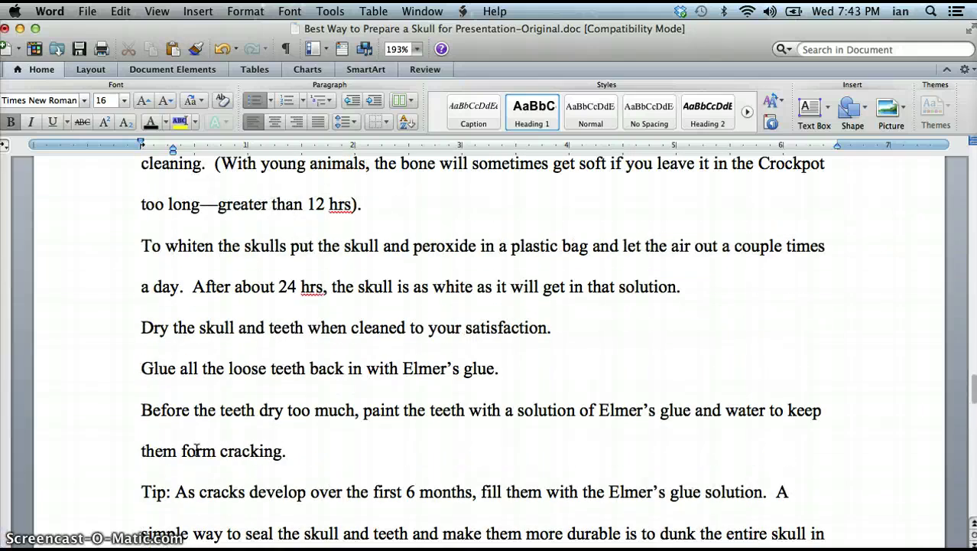
{"action": "scroll", "coordinate": [196, 449], "scroll_direction": "up", "scroll_amount": 15}
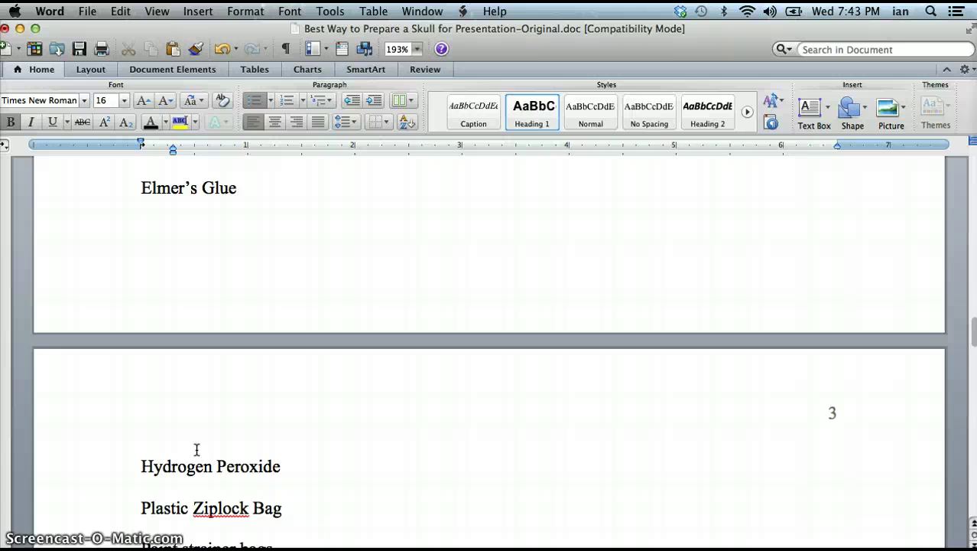
{"action": "scroll", "coordinate": [196, 449], "scroll_direction": "up", "scroll_amount": 15}
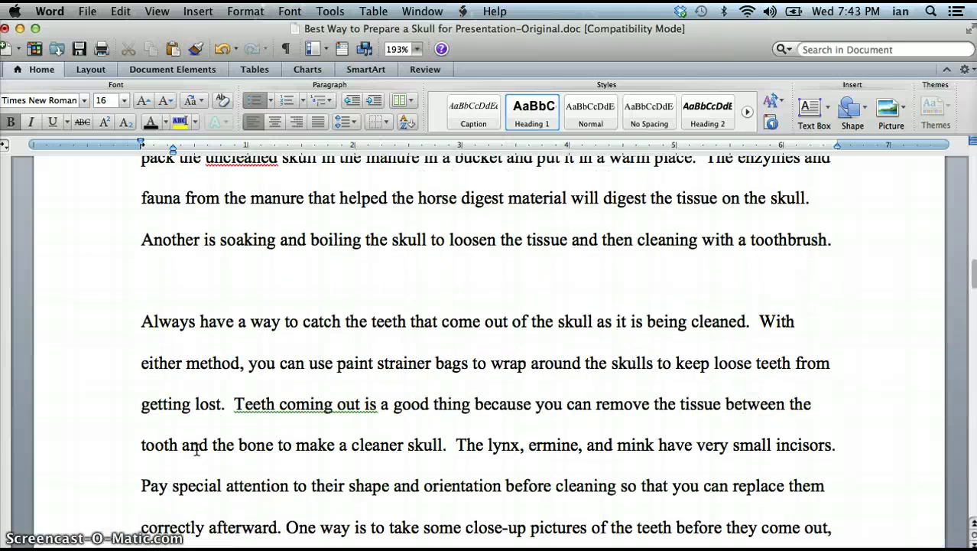
{"action": "scroll", "coordinate": [196, 449], "scroll_direction": "up", "scroll_amount": 10}
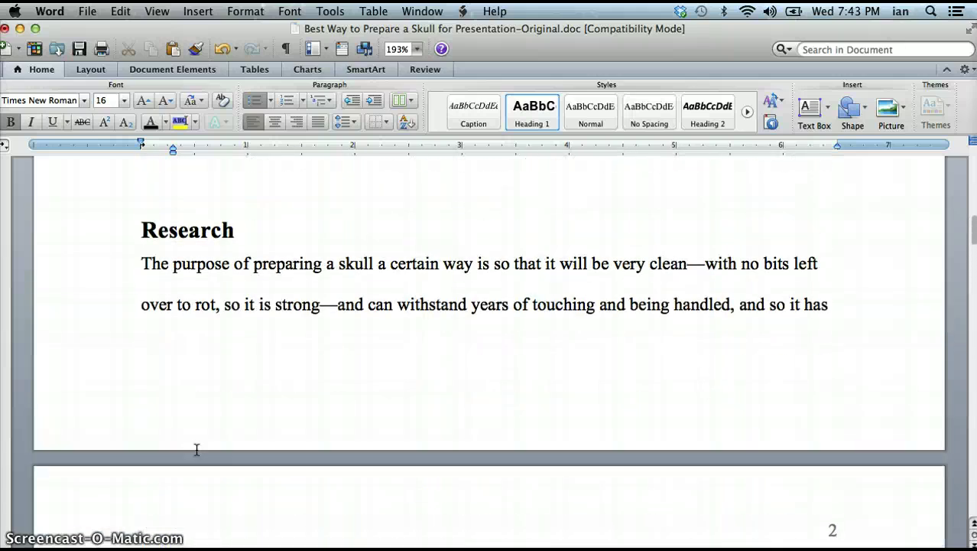
{"action": "scroll", "coordinate": [196, 449], "scroll_direction": "up", "scroll_amount": 15}
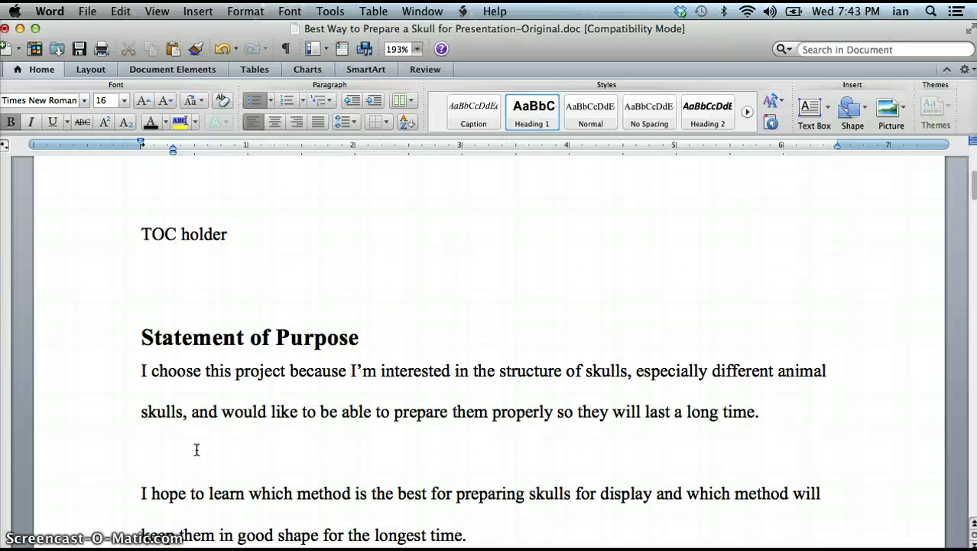
{"action": "scroll", "coordinate": [197, 449], "scroll_direction": "up", "scroll_amount": 5}
{"action": "left_click", "coordinate": [148, 344]}
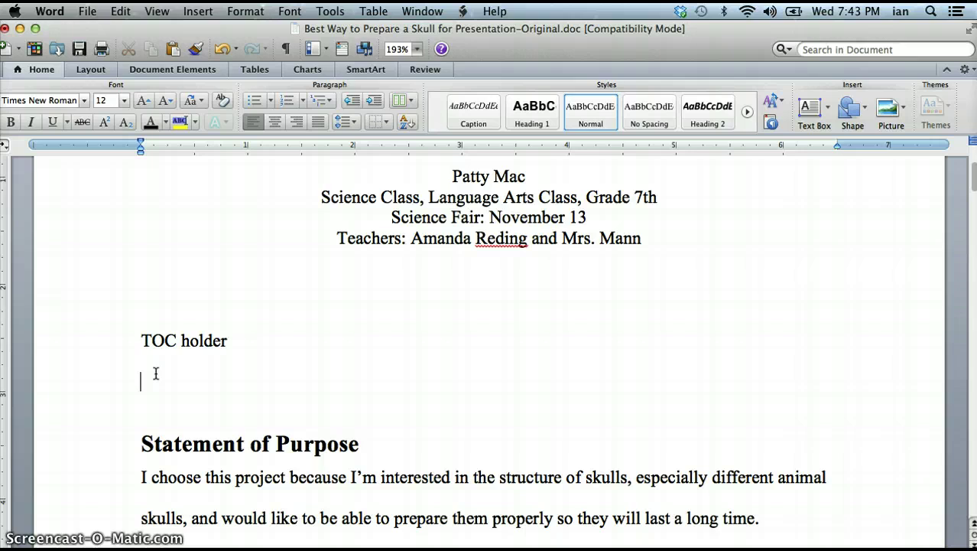
{"action": "left_click", "coordinate": [157, 367]}
{"action": "left_click", "coordinate": [182, 308]}
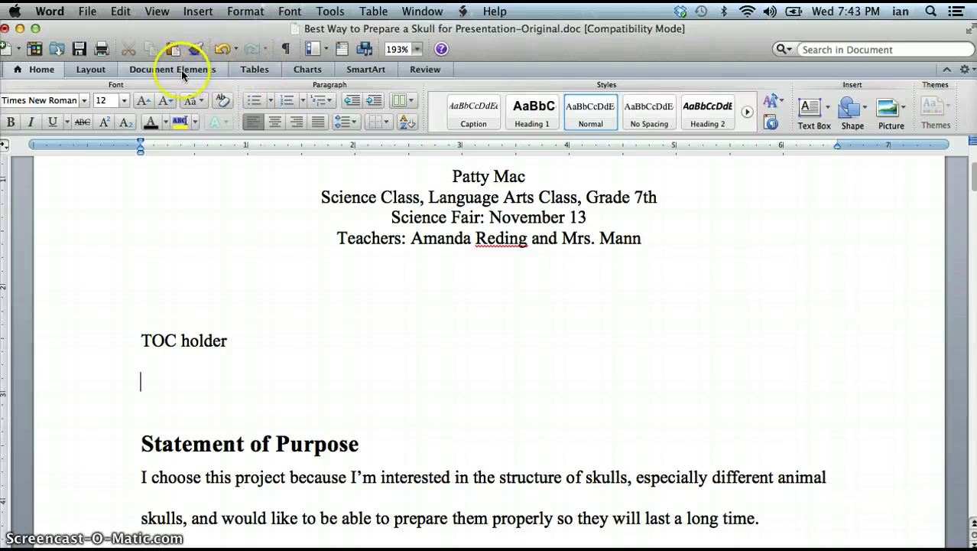
Insert a Classic Table of Contents from Document Elements and select its title
{"action": "left_click", "coordinate": [142, 72]}
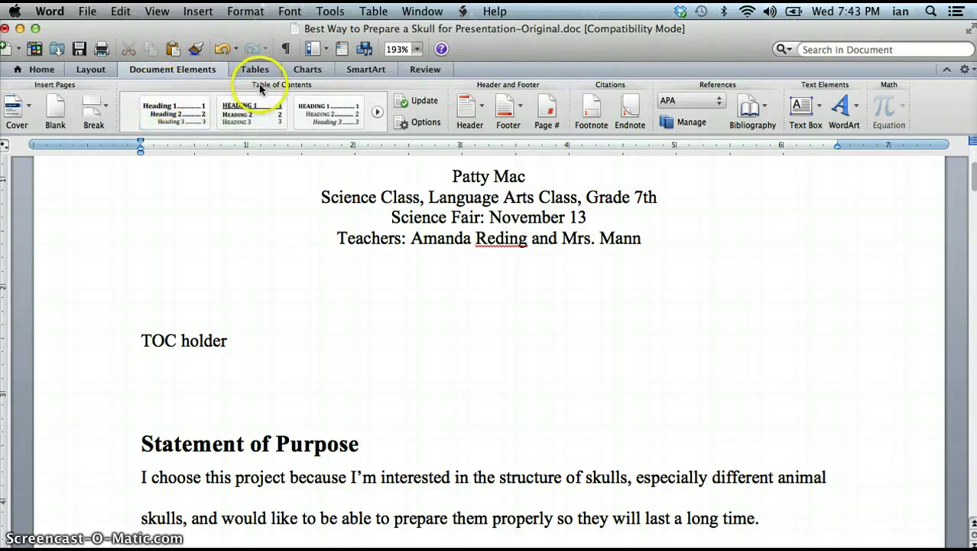
{"action": "left_click", "coordinate": [173, 119]}
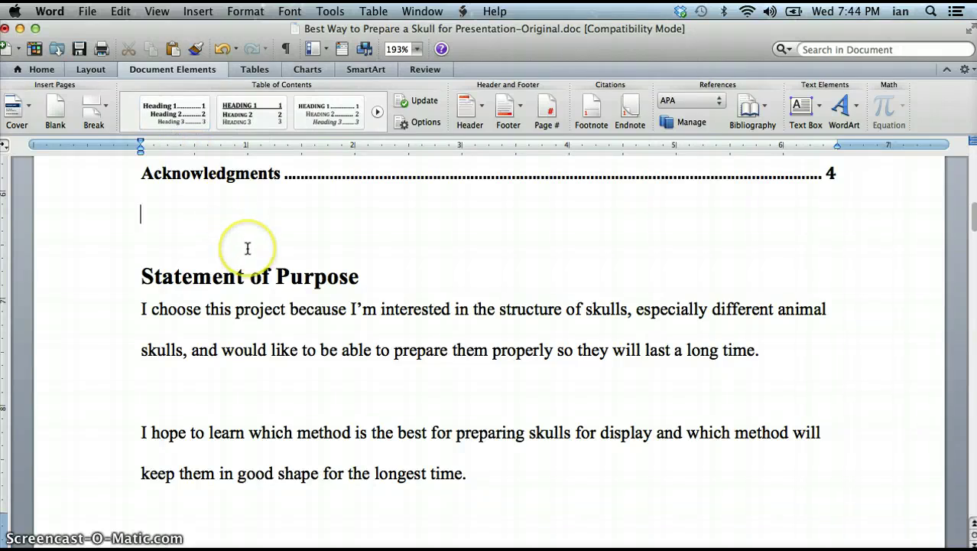
{"action": "scroll", "coordinate": [247, 248], "scroll_direction": "down", "scroll_amount": 1}
{"action": "scroll", "coordinate": [247, 248], "scroll_direction": "up", "scroll_amount": 6}
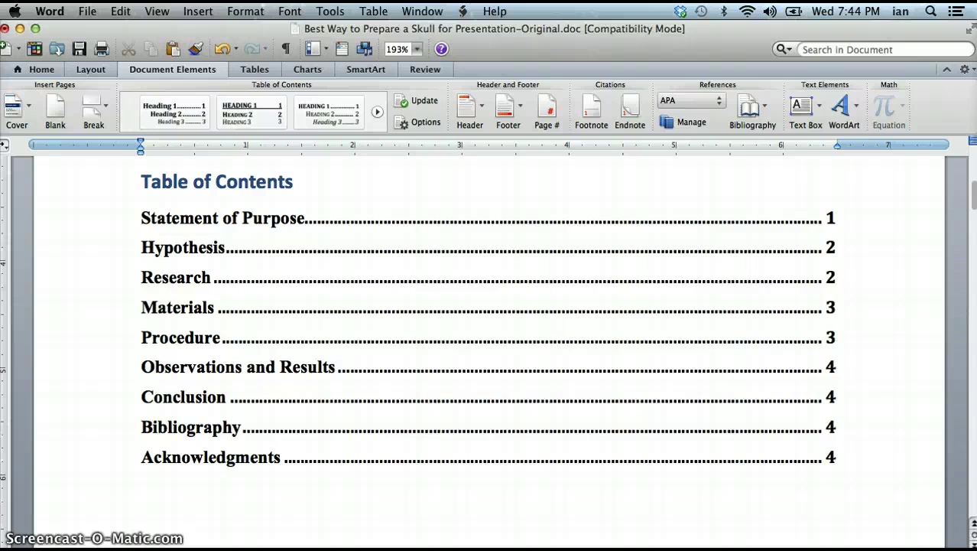
{"action": "left_click", "coordinate": [114, 186]}
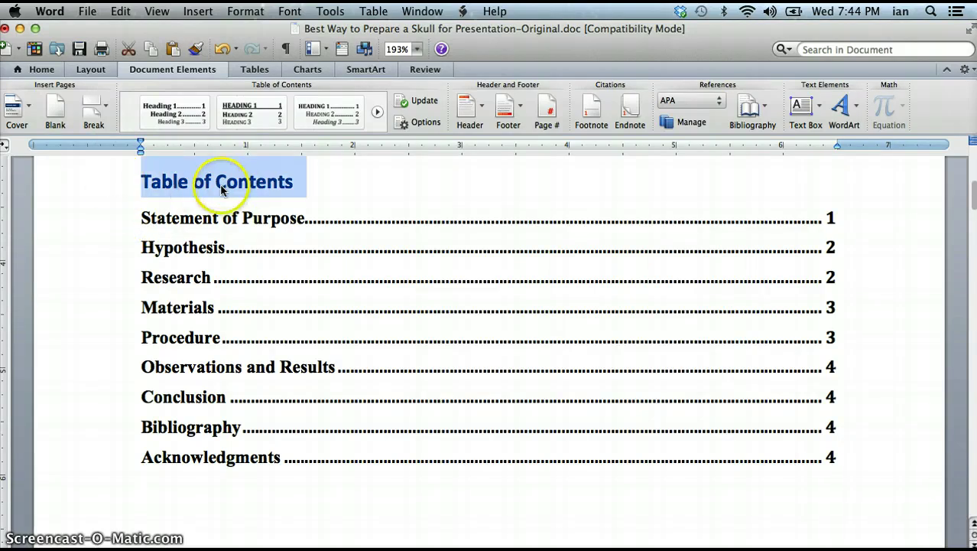
{"action": "left_click", "coordinate": [47, 70]}
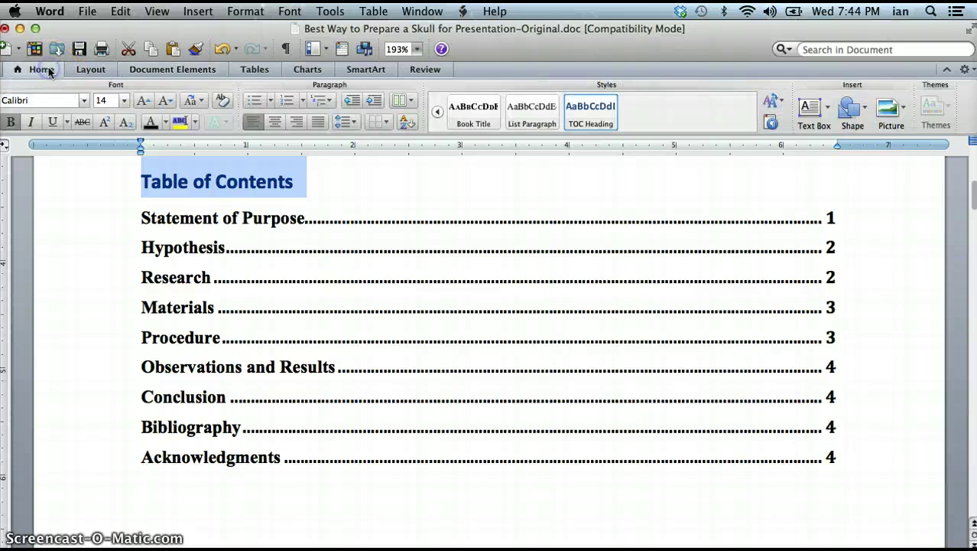
{"action": "left_click", "coordinate": [85, 106]}
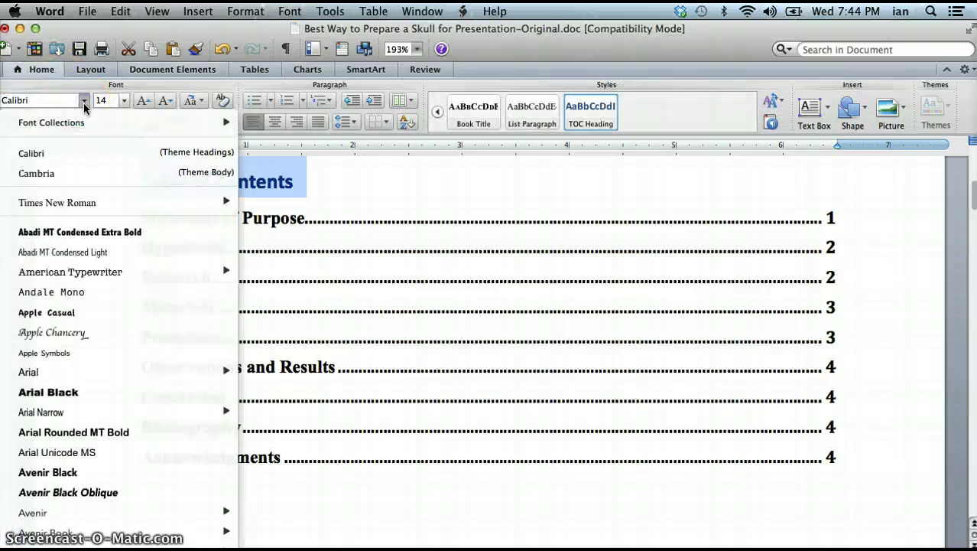
Set the Table of Contents title to Times New Roman in black (Text 1)
{"action": "left_click", "coordinate": [85, 203]}
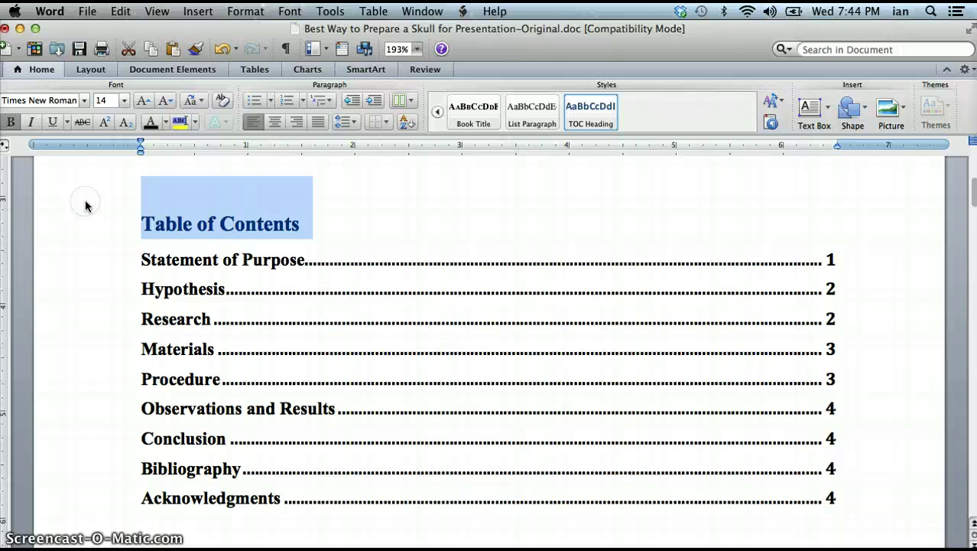
{"action": "left_click", "coordinate": [166, 122]}
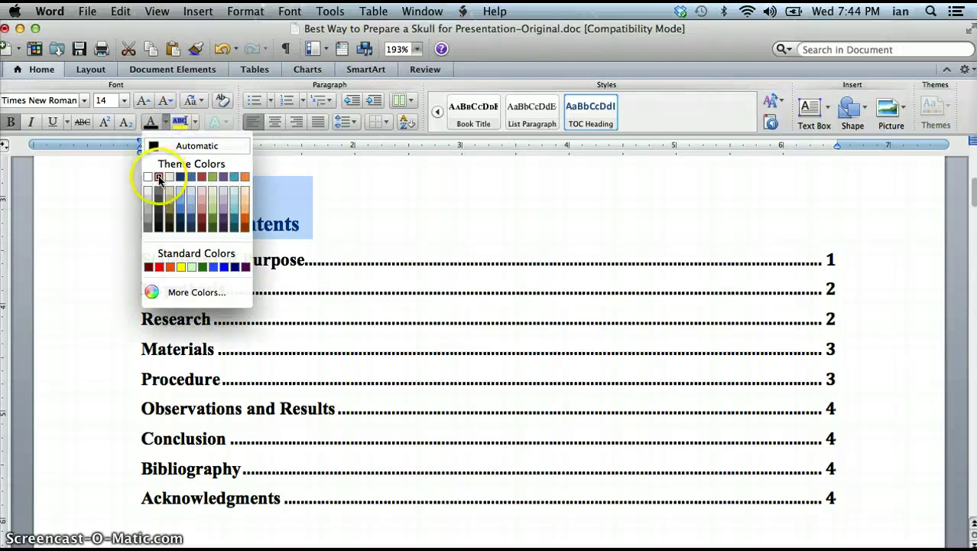
{"action": "left_click", "coordinate": [158, 177]}
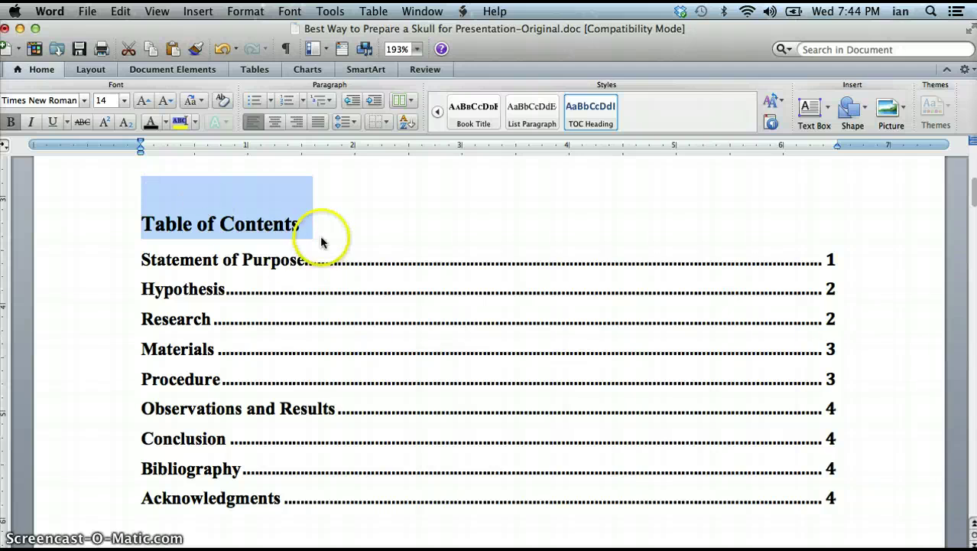
{"action": "left_click", "coordinate": [319, 236]}
{"action": "scroll", "coordinate": [402, 255], "scroll_direction": "up", "scroll_amount": 2}
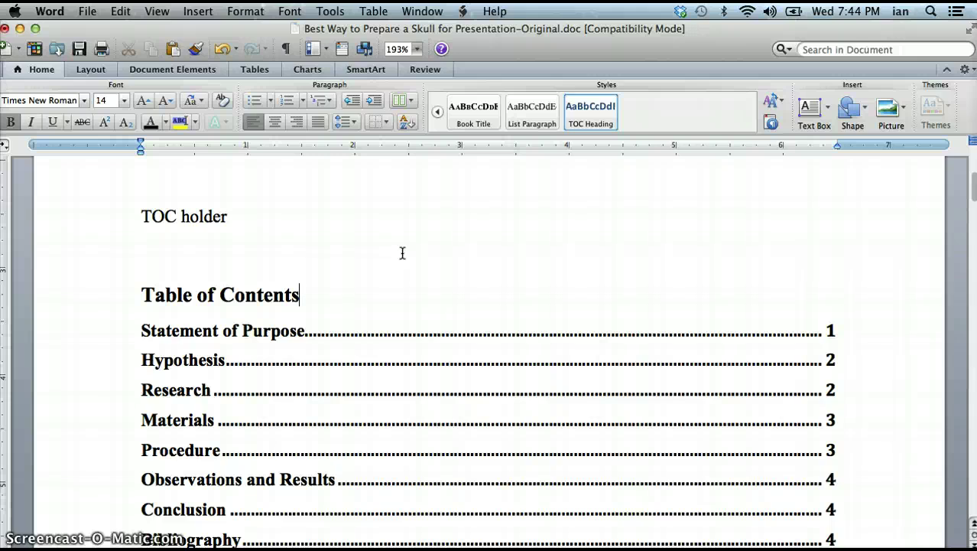
Insert a page break before 'TOC holder' so it moves to page 2
{"action": "left_click", "coordinate": [385, 249]}
{"action": "scroll", "coordinate": [385, 249], "scroll_direction": "up", "scroll_amount": 2}
{"action": "scroll", "coordinate": [385, 249], "scroll_direction": "down", "scroll_amount": 3}
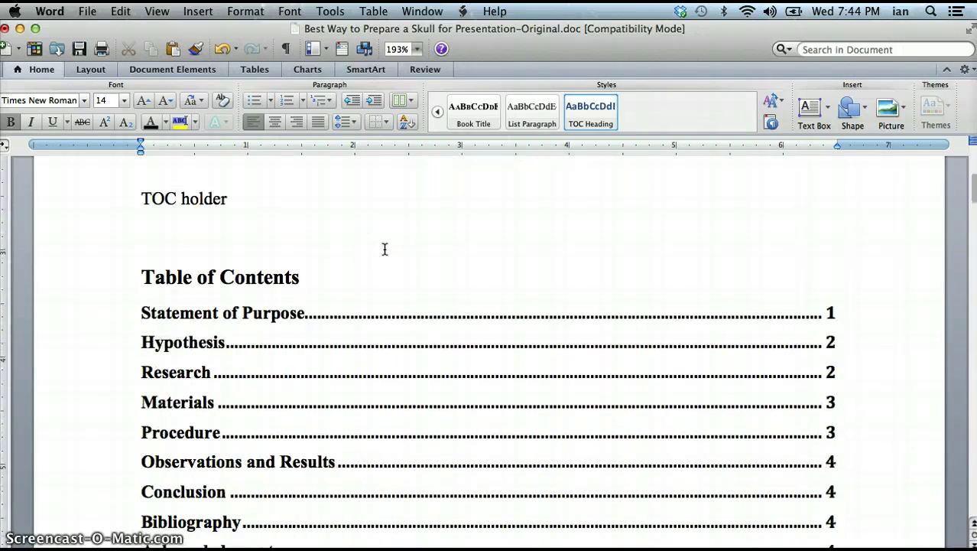
{"action": "scroll", "coordinate": [385, 248], "scroll_direction": "down", "scroll_amount": 1}
{"action": "left_click", "coordinate": [138, 181]}
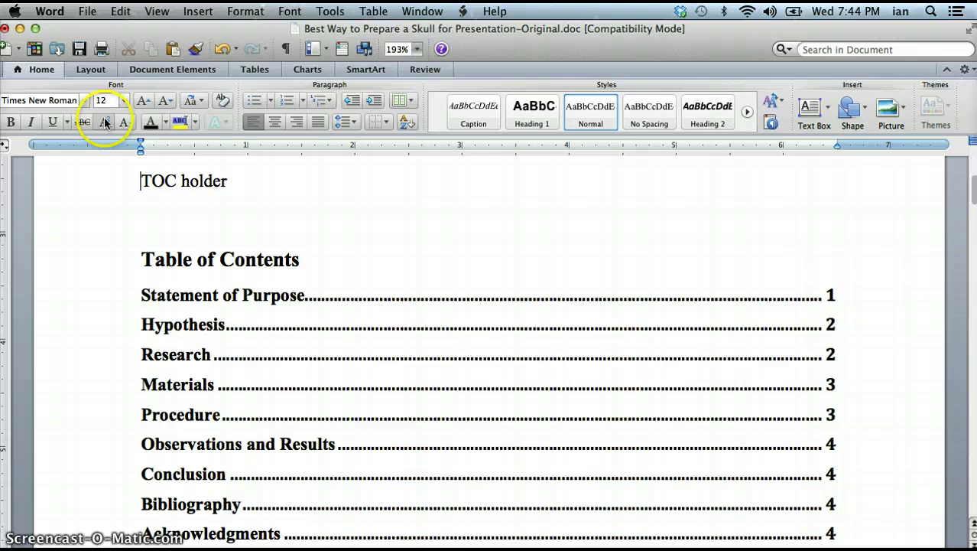
{"action": "left_click", "coordinate": [86, 70]}
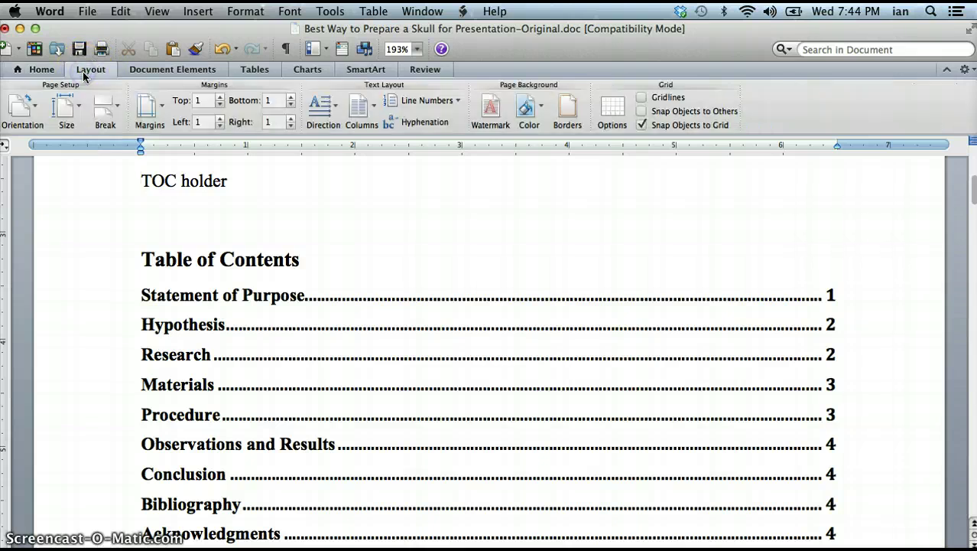
{"action": "left_click", "coordinate": [117, 109]}
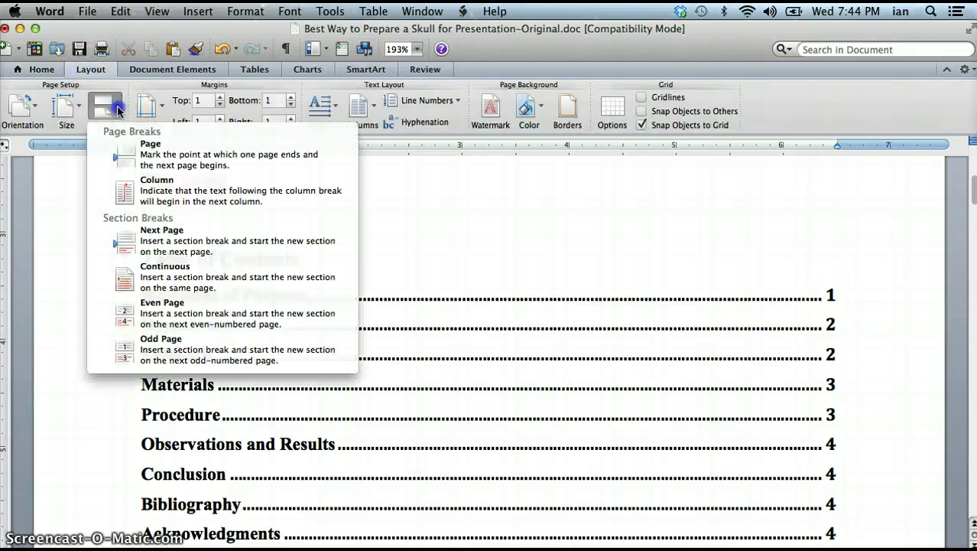
{"action": "left_click", "coordinate": [155, 157]}
{"action": "left_click", "coordinate": [304, 302]}
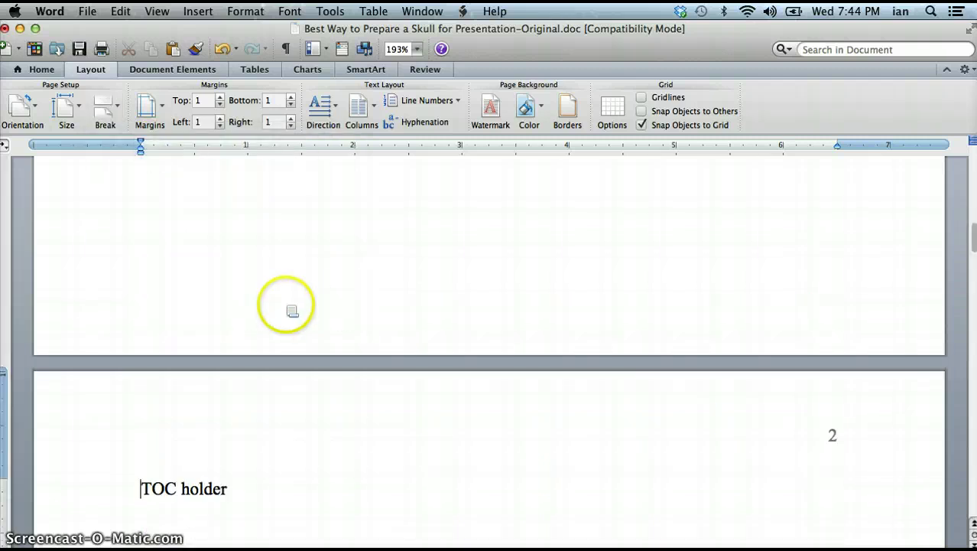
Insert a page break so Statement of Purpose starts on a new page
{"action": "scroll", "coordinate": [401, 435], "scroll_direction": "down", "scroll_amount": 10}
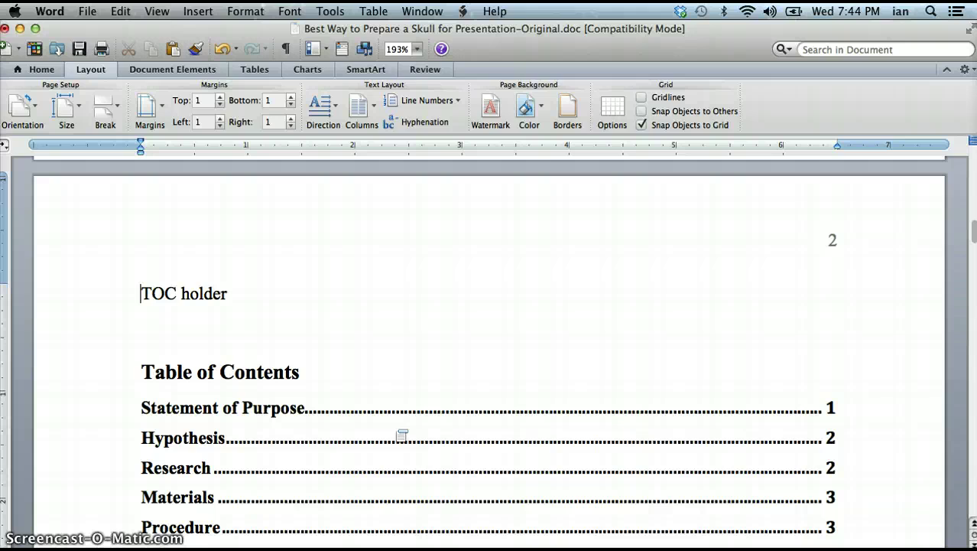
{"action": "scroll", "coordinate": [401, 435], "scroll_direction": "down", "scroll_amount": 8}
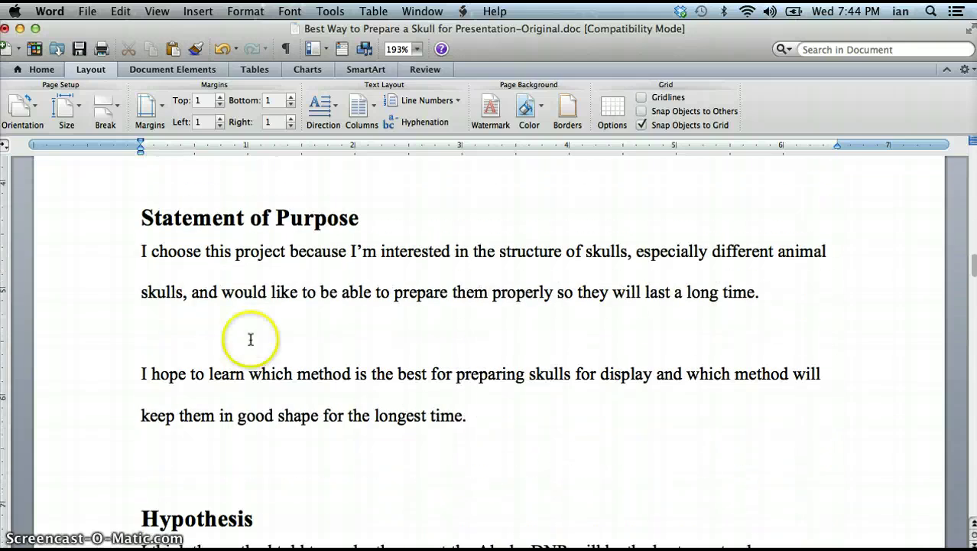
{"action": "left_click", "coordinate": [141, 218]}
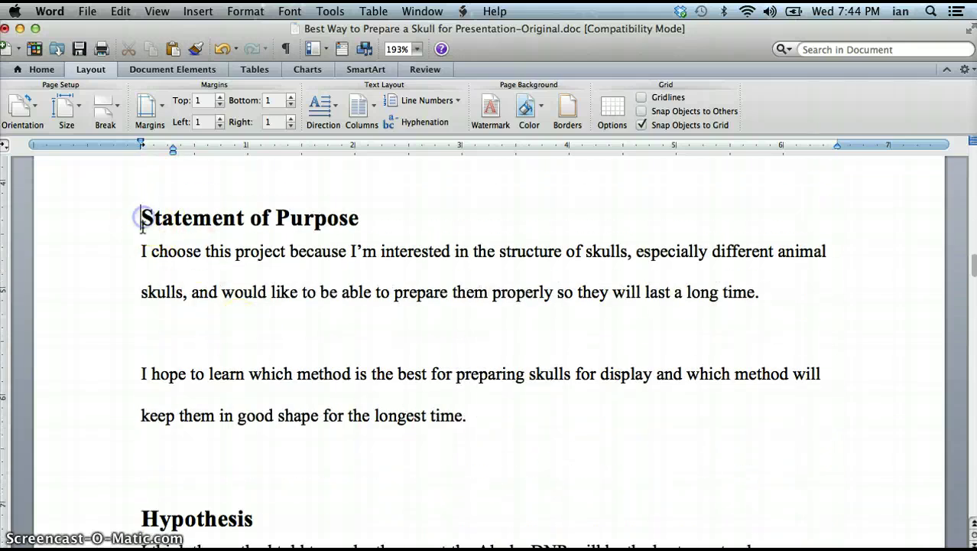
{"action": "left_click", "coordinate": [192, 13]}
{"action": "mouse_move", "coordinate": [200, 30]}
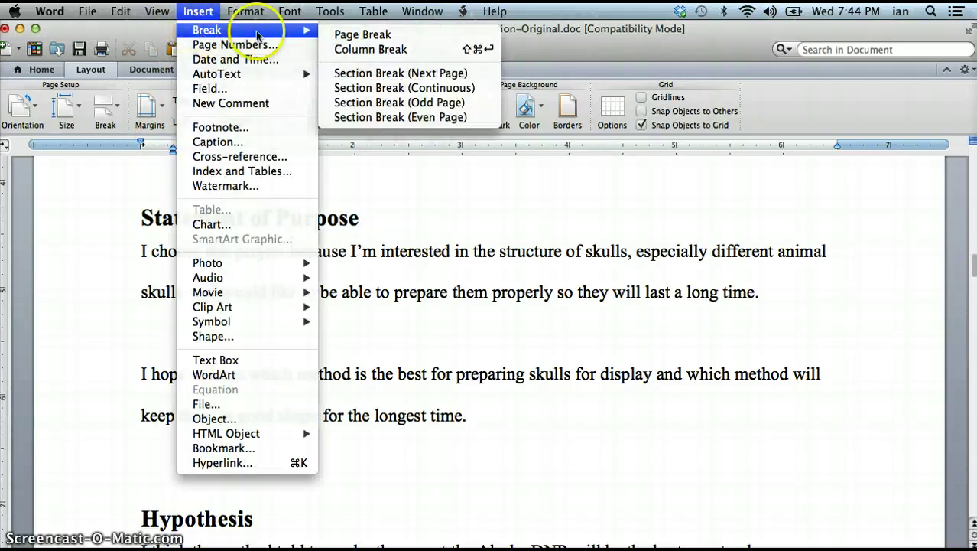
{"action": "left_click", "coordinate": [351, 40]}
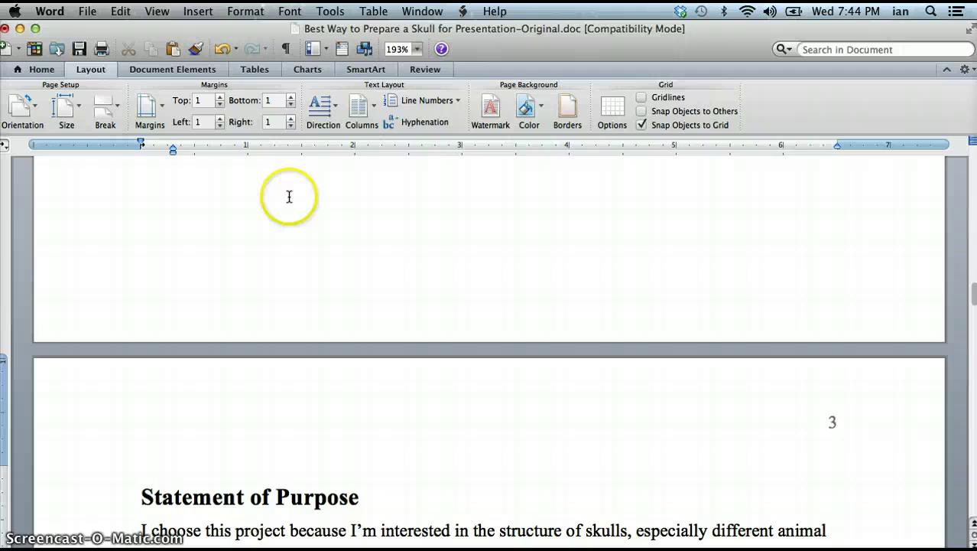
Insert a page break so the Hypothesis heading starts on a new page
{"action": "scroll", "coordinate": [228, 440], "scroll_direction": "down", "scroll_amount": 2}
{"action": "scroll", "coordinate": [228, 440], "scroll_direction": "down", "scroll_amount": 10}
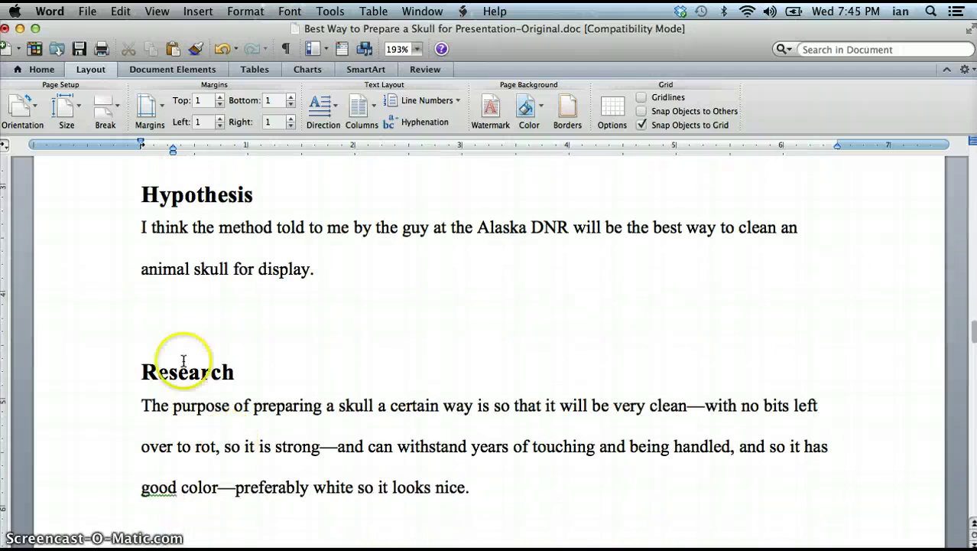
{"action": "left_click", "coordinate": [141, 195]}
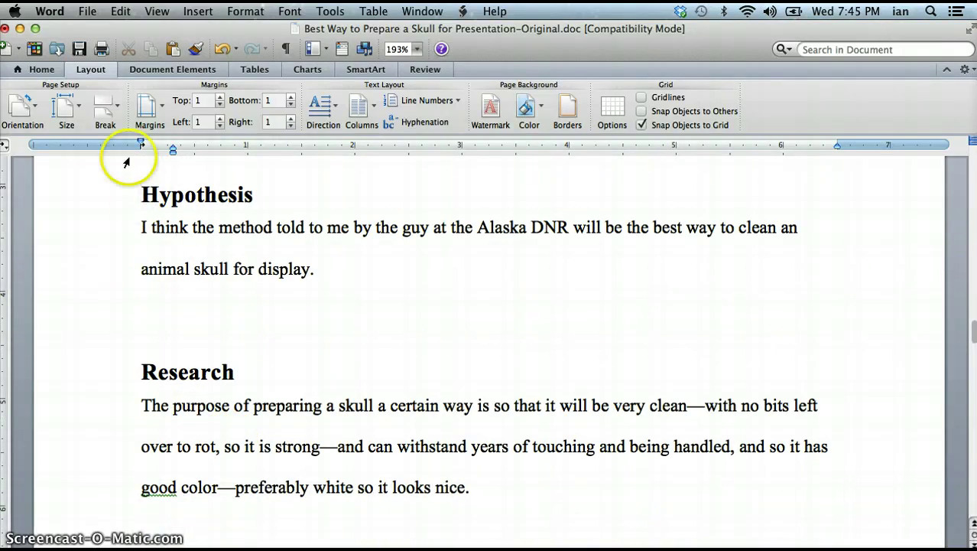
{"action": "left_click", "coordinate": [105, 107]}
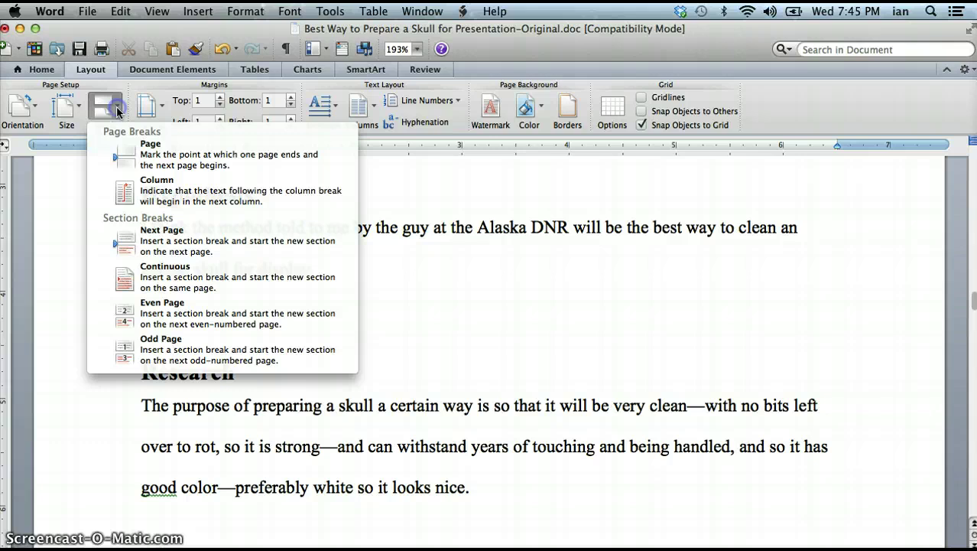
{"action": "left_click", "coordinate": [138, 155]}
{"action": "scroll", "coordinate": [184, 343], "scroll_direction": "up", "scroll_amount": 5}
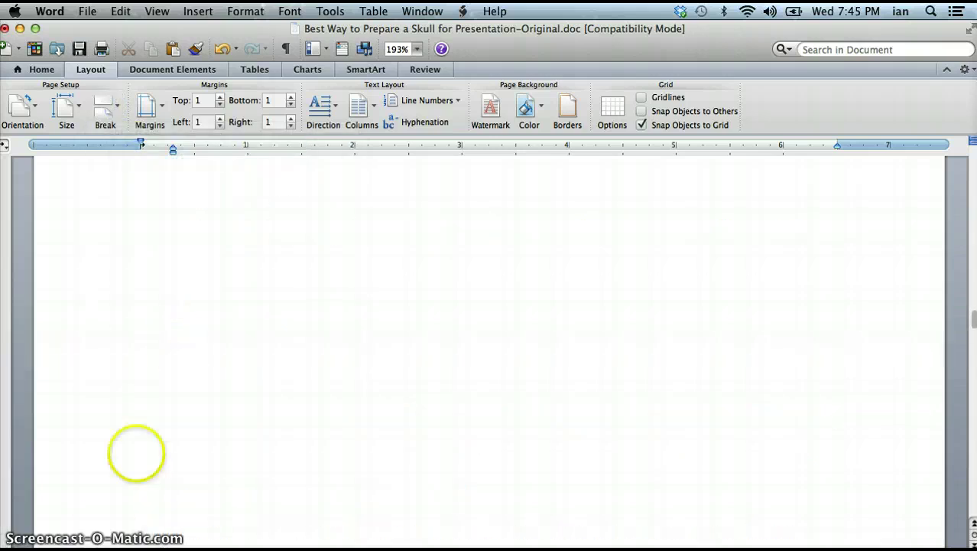
{"action": "left_click", "coordinate": [214, 430]}
{"action": "scroll", "coordinate": [214, 430], "scroll_direction": "down", "scroll_amount": 10}
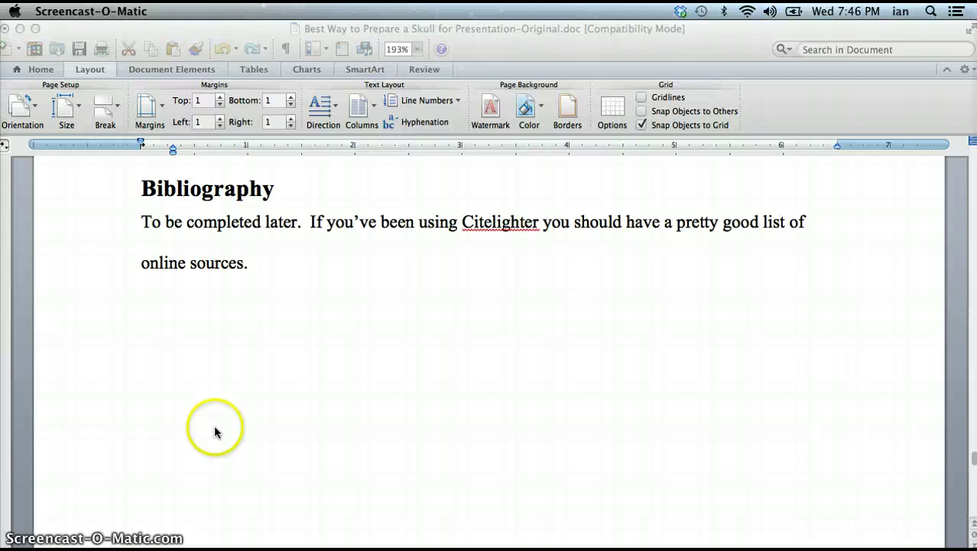
{"action": "scroll", "coordinate": [214, 429], "scroll_direction": "up", "scroll_amount": 8}
{"action": "scroll", "coordinate": [214, 432], "scroll_direction": "up", "scroll_amount": 10}
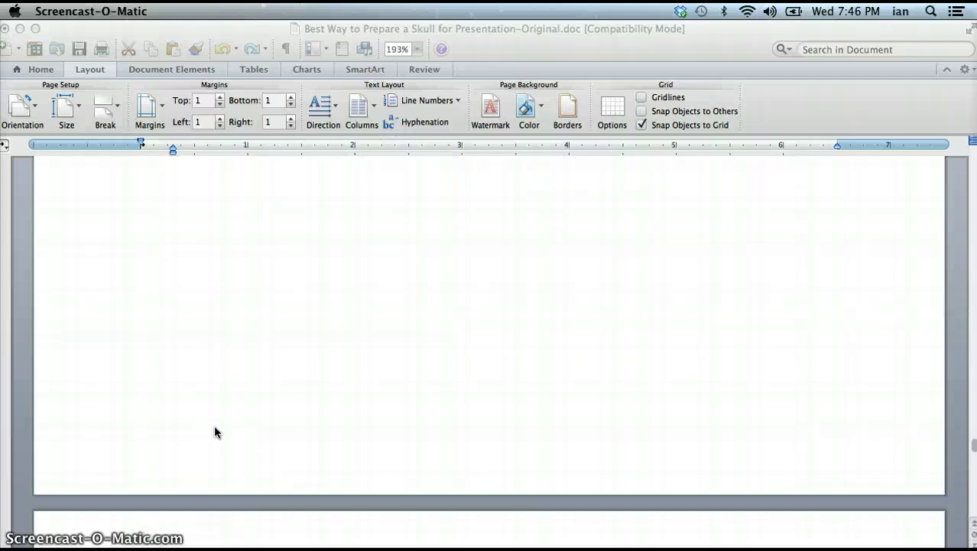
{"action": "scroll", "coordinate": [215, 432], "scroll_direction": "up", "scroll_amount": 2}
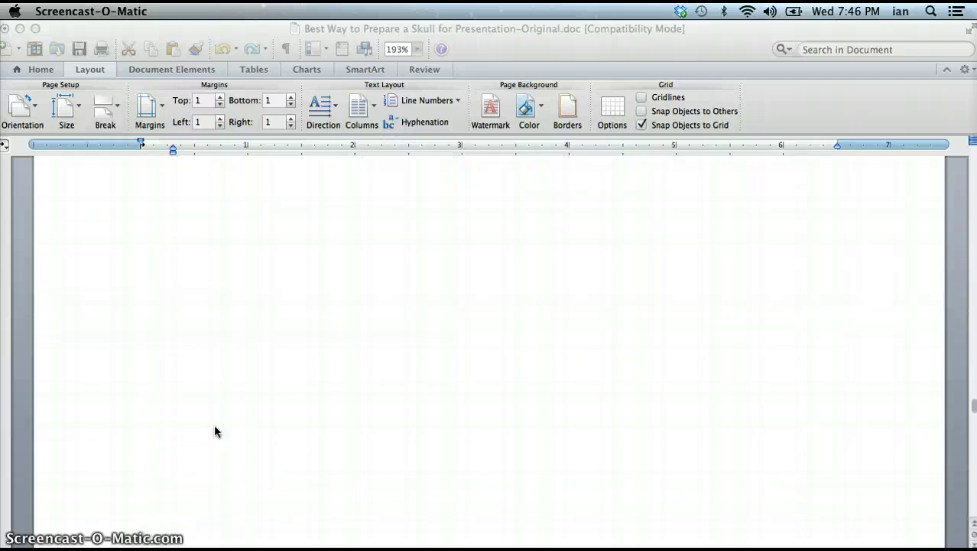
{"action": "scroll", "coordinate": [214, 427], "scroll_direction": "up", "scroll_amount": 12}
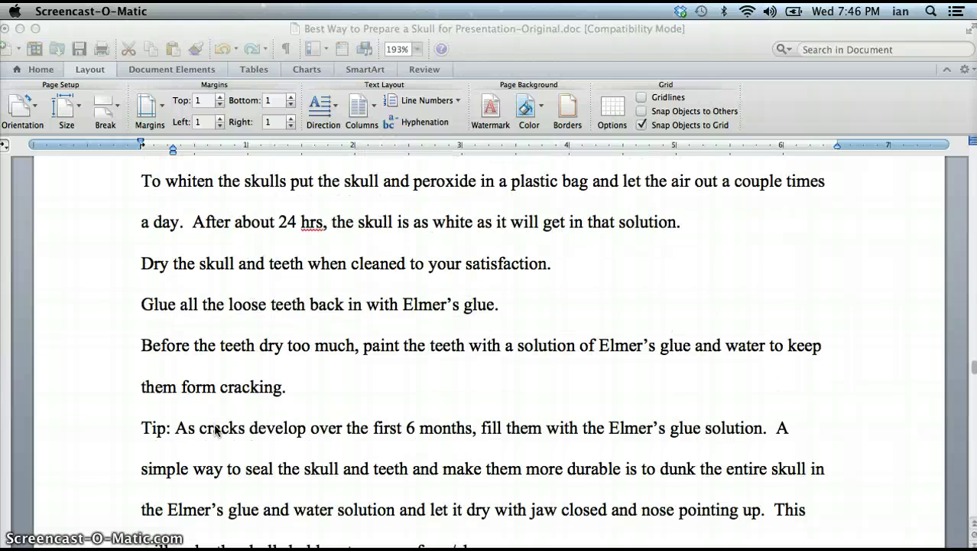
{"action": "scroll", "coordinate": [214, 430], "scroll_direction": "up", "scroll_amount": 12}
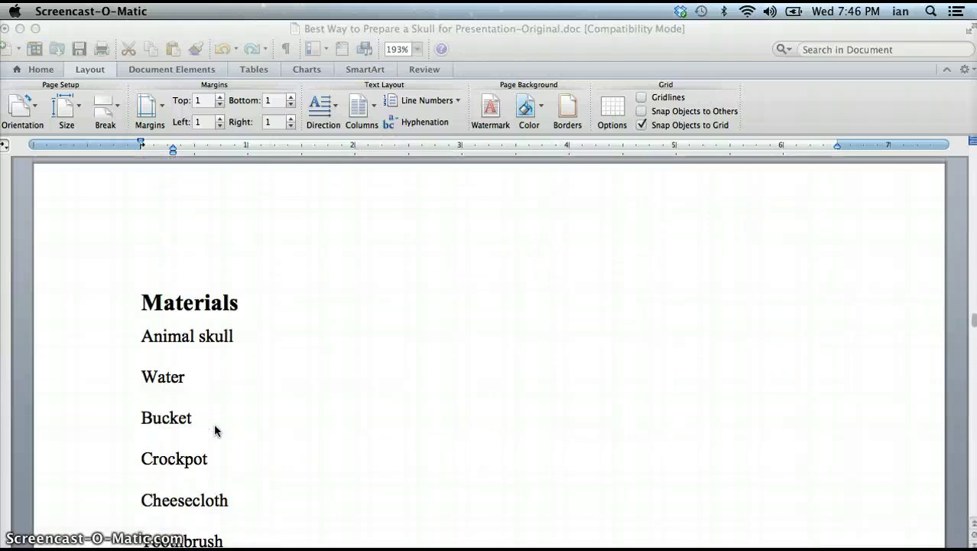
{"action": "scroll", "coordinate": [215, 431], "scroll_direction": "up", "scroll_amount": 12}
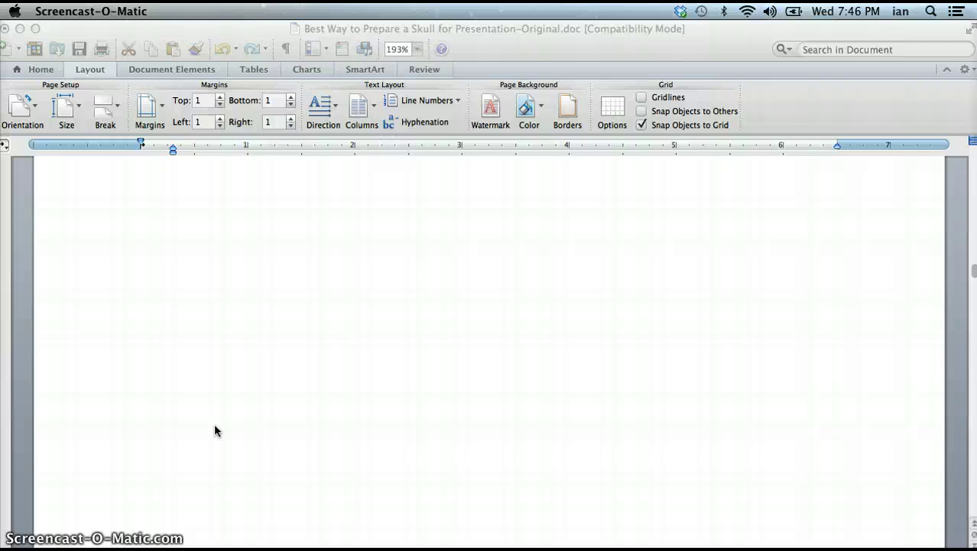
{"action": "scroll", "coordinate": [215, 430], "scroll_direction": "up", "scroll_amount": 15}
{"action": "scroll", "coordinate": [215, 431], "scroll_direction": "up", "scroll_amount": 15}
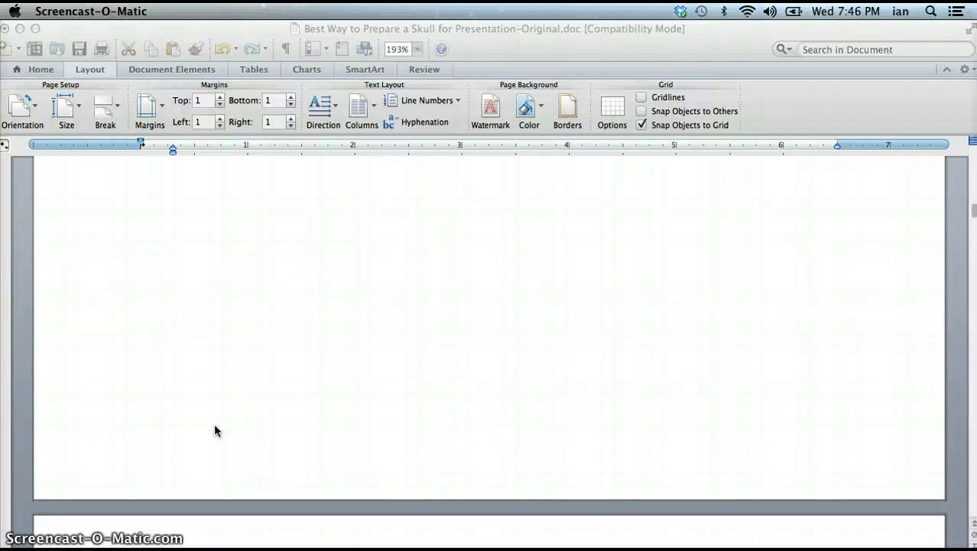
{"action": "scroll", "coordinate": [215, 431], "scroll_direction": "up", "scroll_amount": 8}
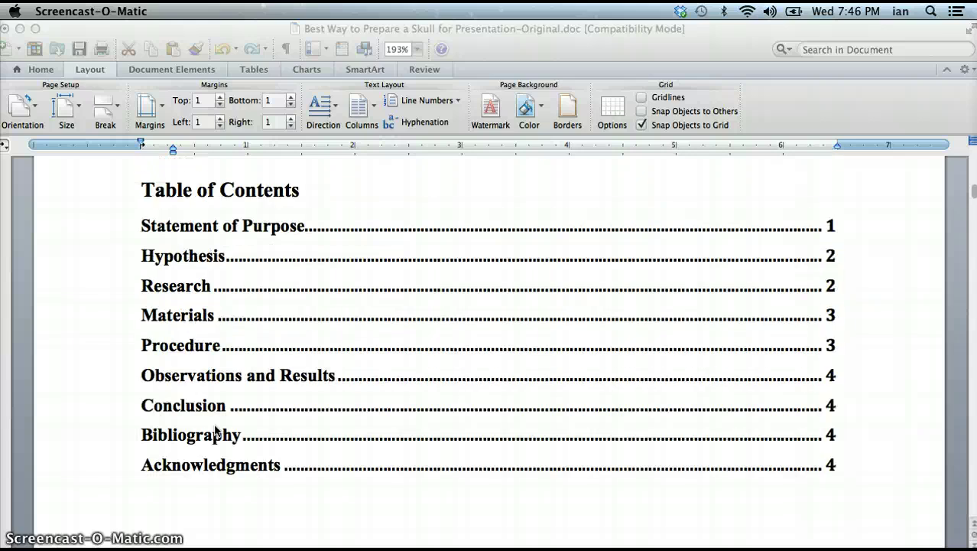
Update the entire Table of Contents field so entries show pages 3 through 11
{"action": "left_click", "coordinate": [105, 189]}
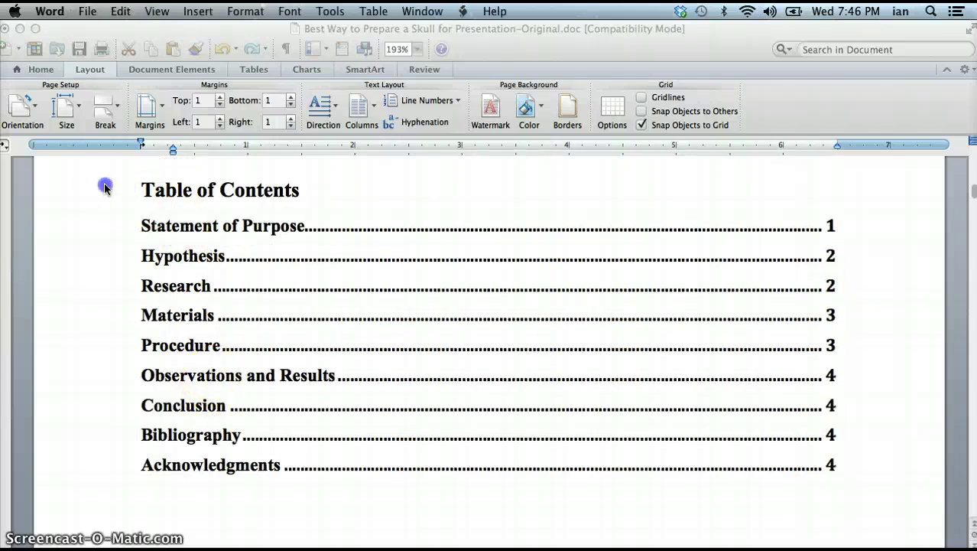
{"action": "left_click", "coordinate": [225, 226]}
{"action": "left_click", "coordinate": [456, 333]}
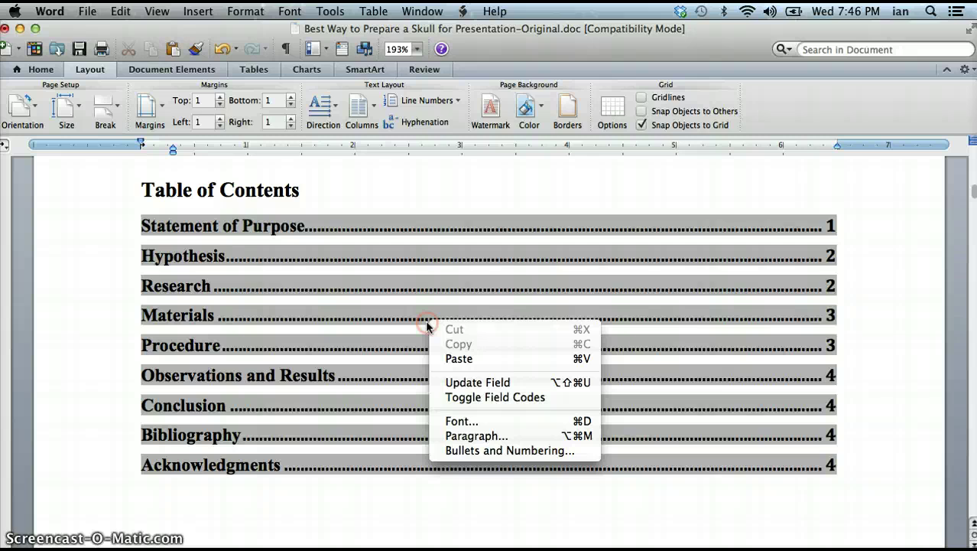
{"action": "left_click", "coordinate": [503, 382]}
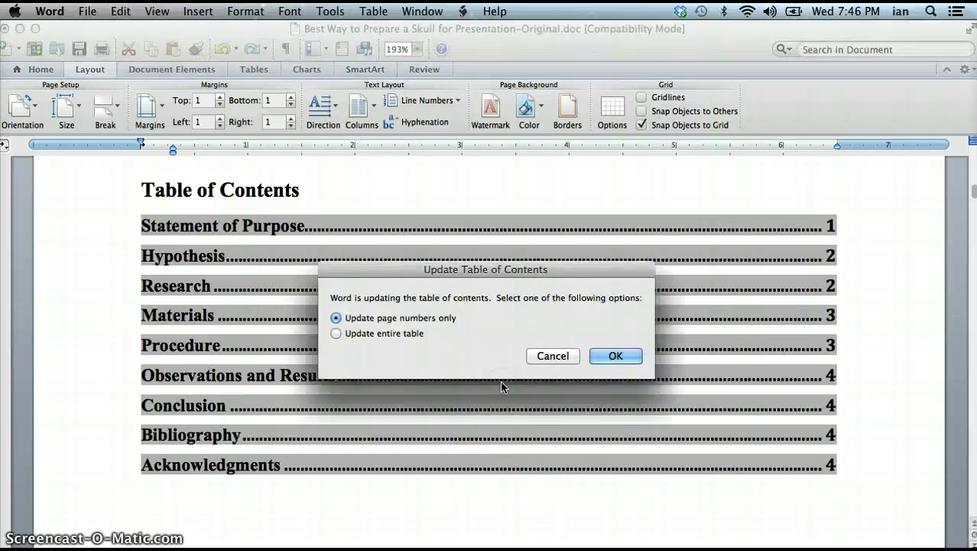
{"action": "left_click", "coordinate": [362, 338]}
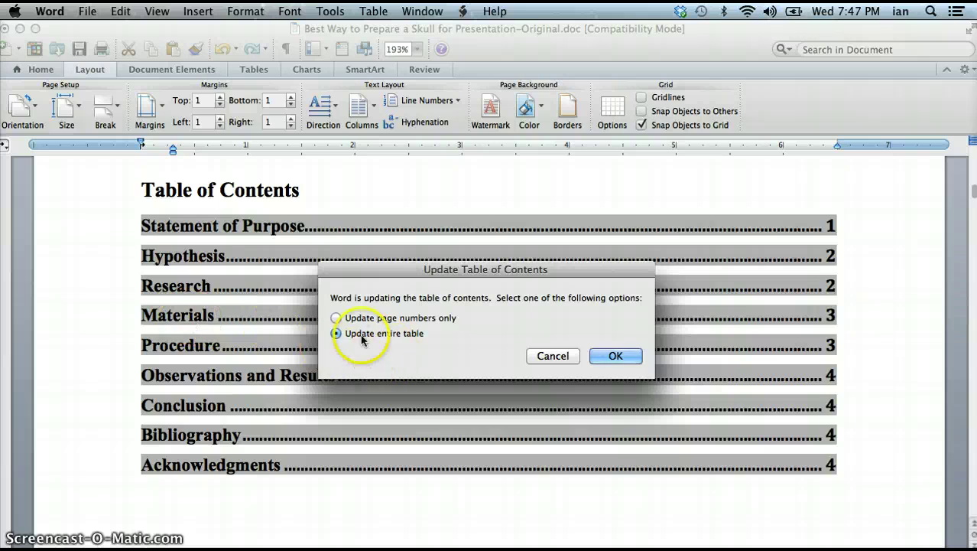
{"action": "left_click", "coordinate": [616, 358]}
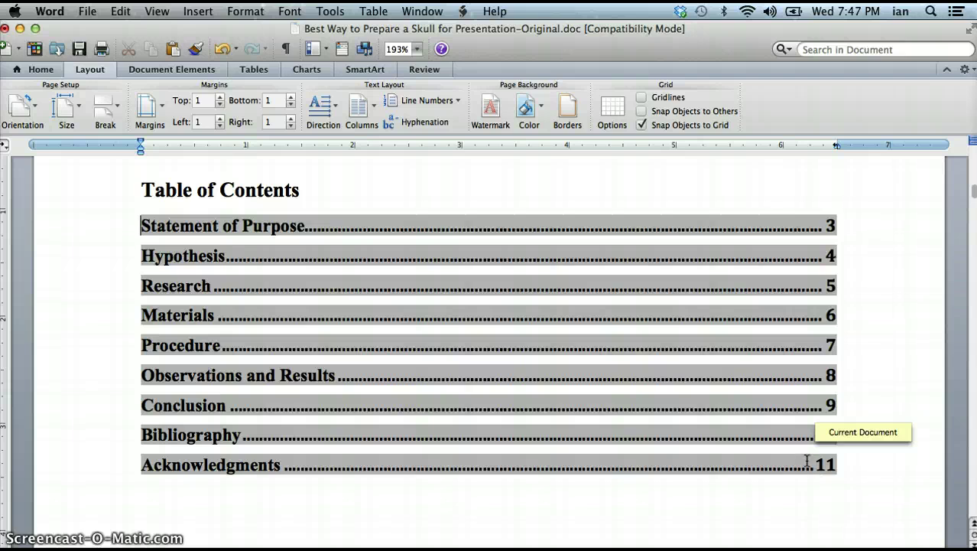
{"action": "left_click", "coordinate": [876, 456]}
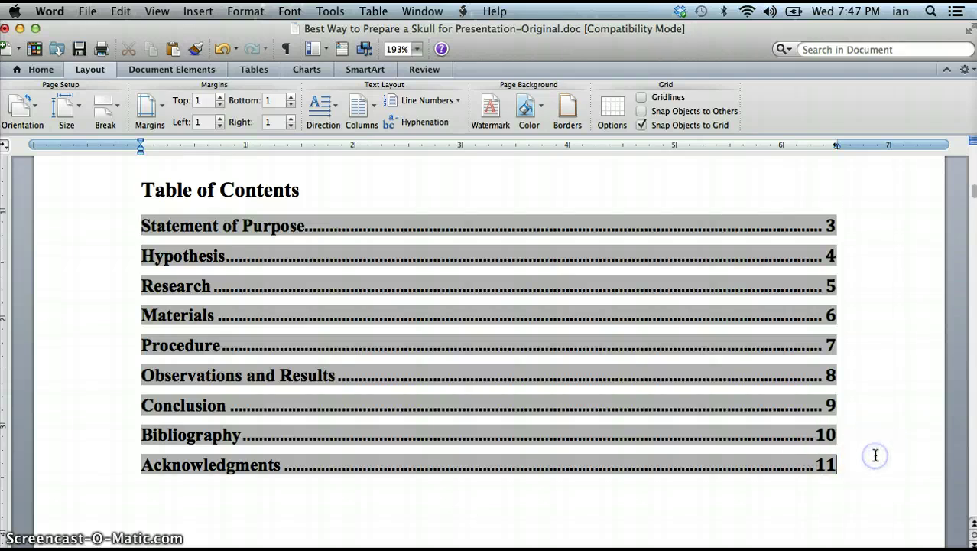
Select the 'TOC holder' line on page 2 and delete it
{"action": "scroll", "coordinate": [876, 455], "scroll_direction": "down", "scroll_amount": 3}
{"action": "scroll", "coordinate": [875, 456], "scroll_direction": "up", "scroll_amount": 10}
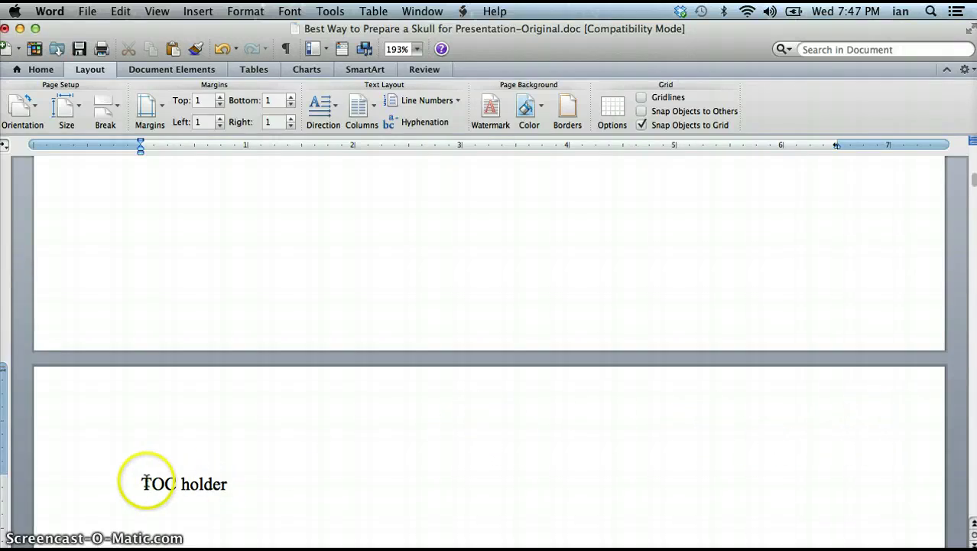
{"action": "left_click_drag", "start_coordinate": [146, 482], "coordinate": [231, 177]}
{"action": "key", "text": "BackSpace"}
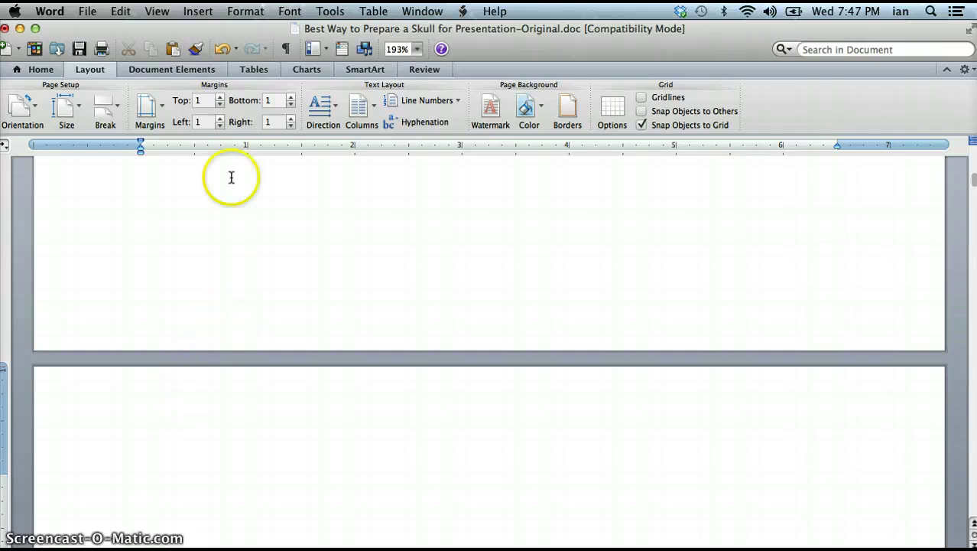
{"action": "left_click", "coordinate": [198, 11]}
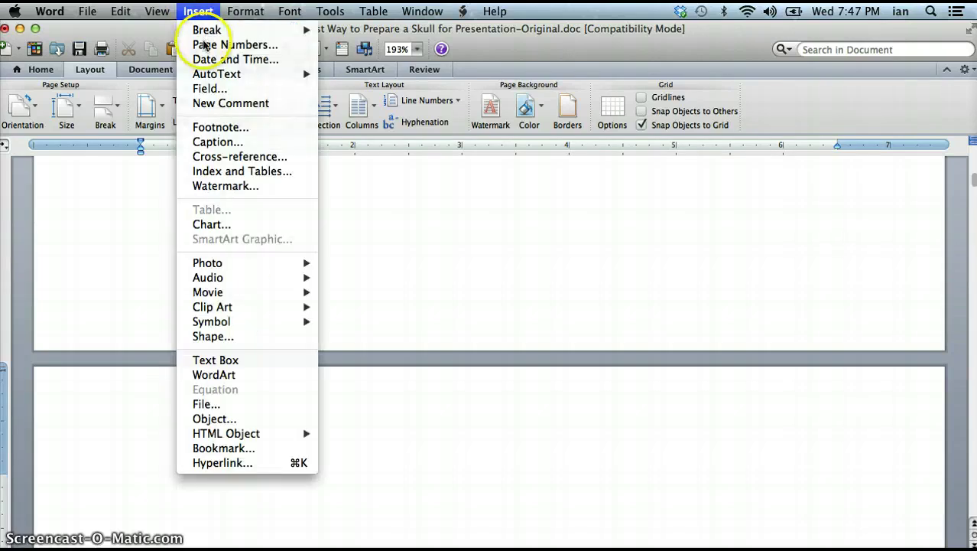
Add right-aligned page numbers in the header, with the number shown on the first page too
{"action": "left_click", "coordinate": [202, 45]}
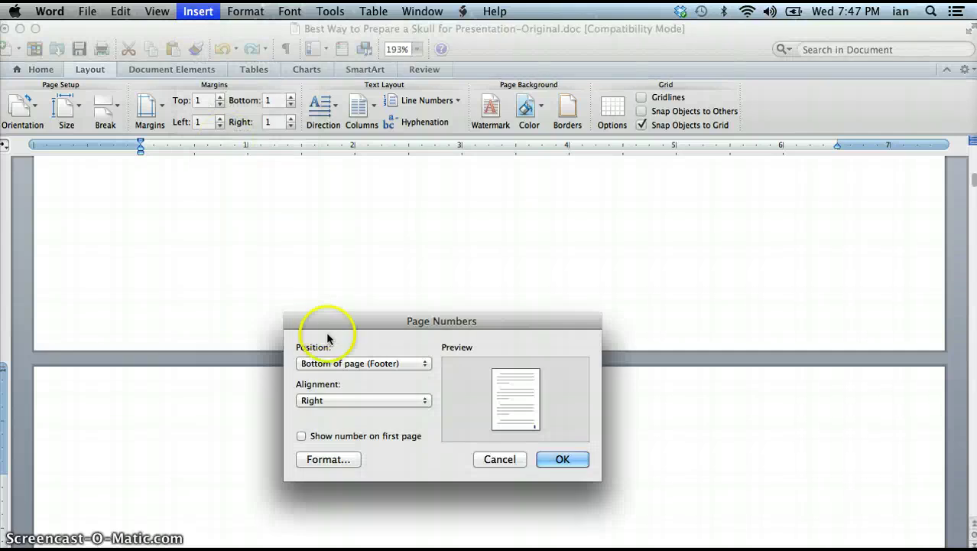
{"action": "left_click", "coordinate": [425, 363]}
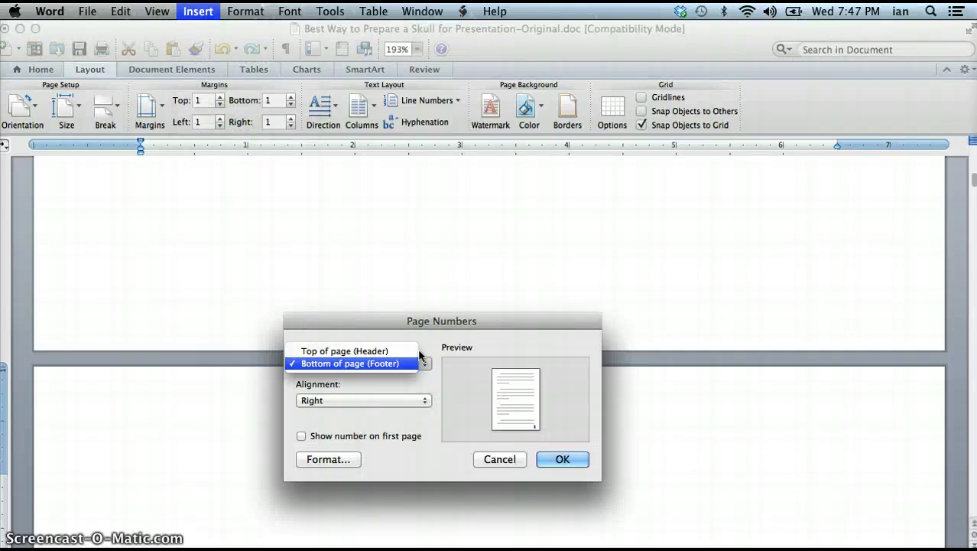
{"action": "left_click", "coordinate": [399, 351]}
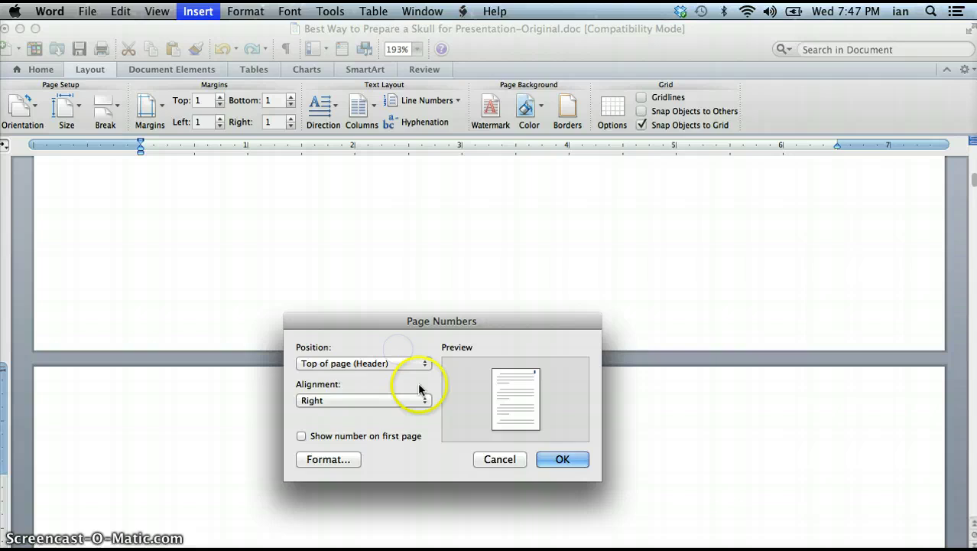
{"action": "left_click", "coordinate": [425, 400]}
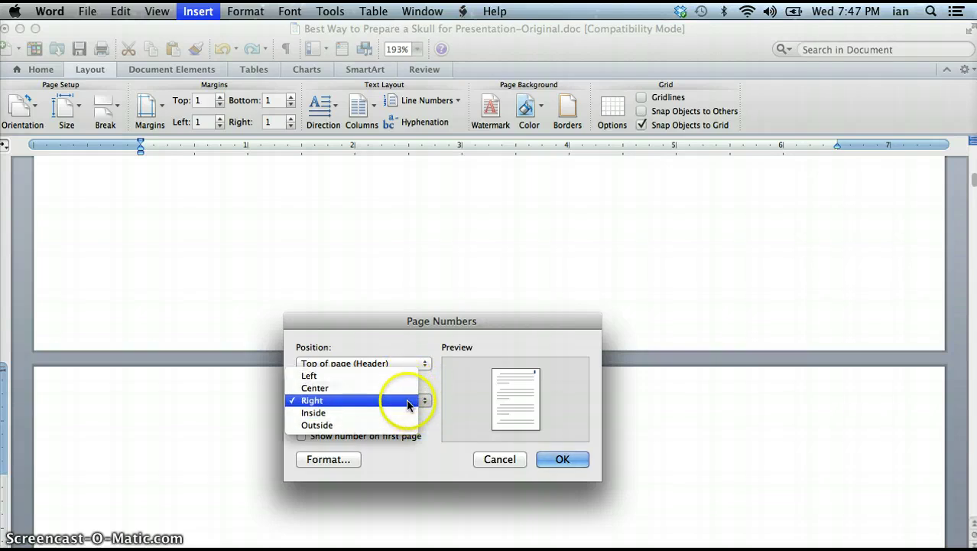
{"action": "left_click", "coordinate": [407, 403]}
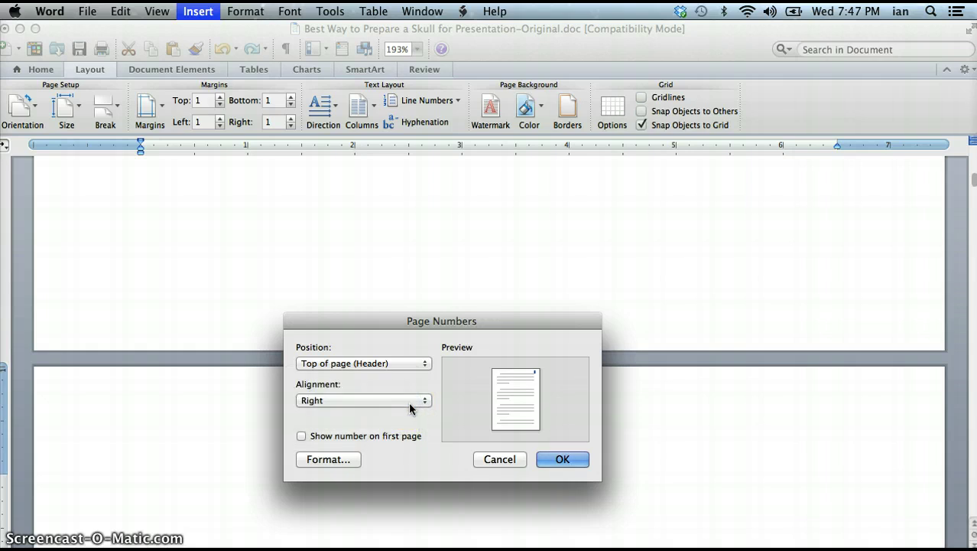
{"action": "left_click", "coordinate": [302, 437]}
{"action": "left_click", "coordinate": [561, 459]}
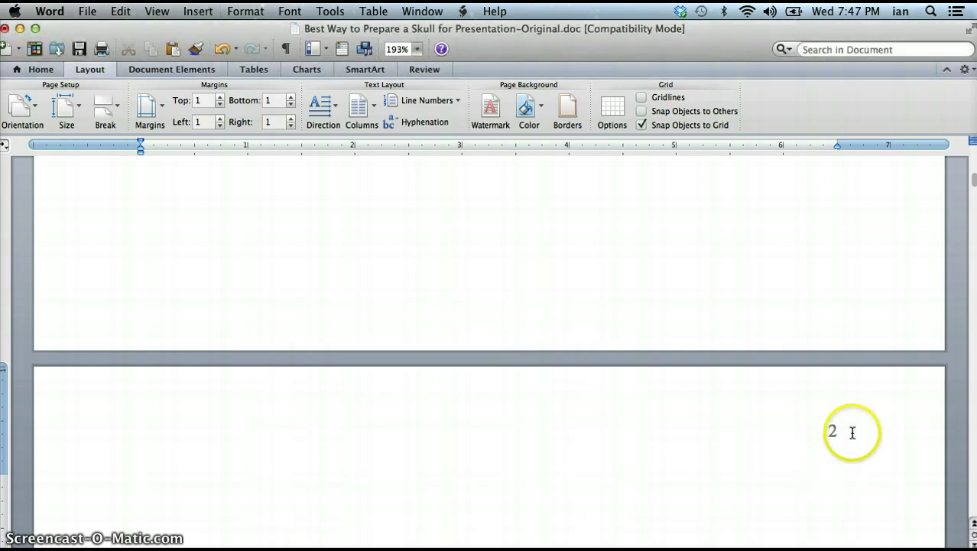
Scroll down to the Materials section and select the list from Animal skull to Digital Camera
{"action": "scroll", "coordinate": [808, 436], "scroll_direction": "up", "scroll_amount": 1}
{"action": "scroll", "coordinate": [808, 435], "scroll_direction": "down", "scroll_amount": 10}
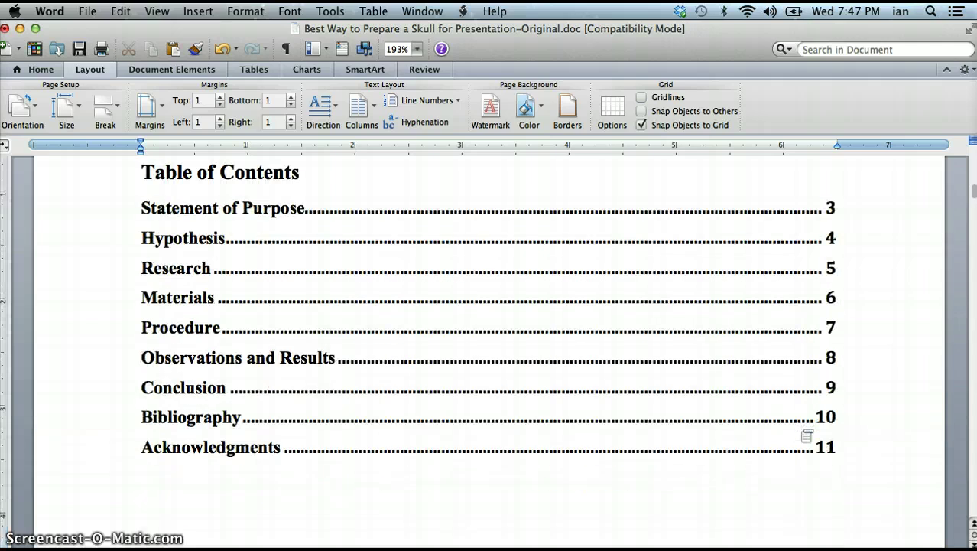
{"action": "scroll", "coordinate": [808, 435], "scroll_direction": "down", "scroll_amount": 5}
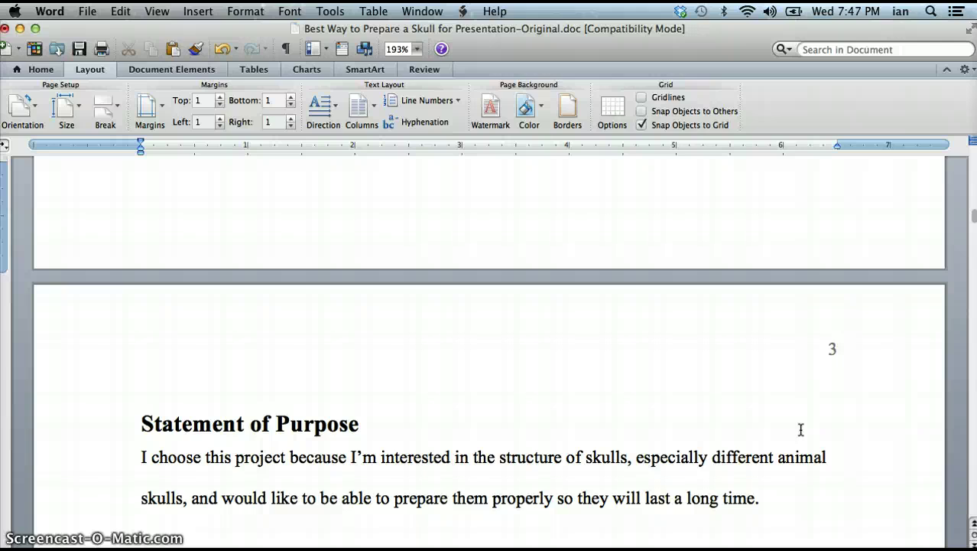
{"action": "scroll", "coordinate": [742, 420], "scroll_direction": "down", "scroll_amount": 10}
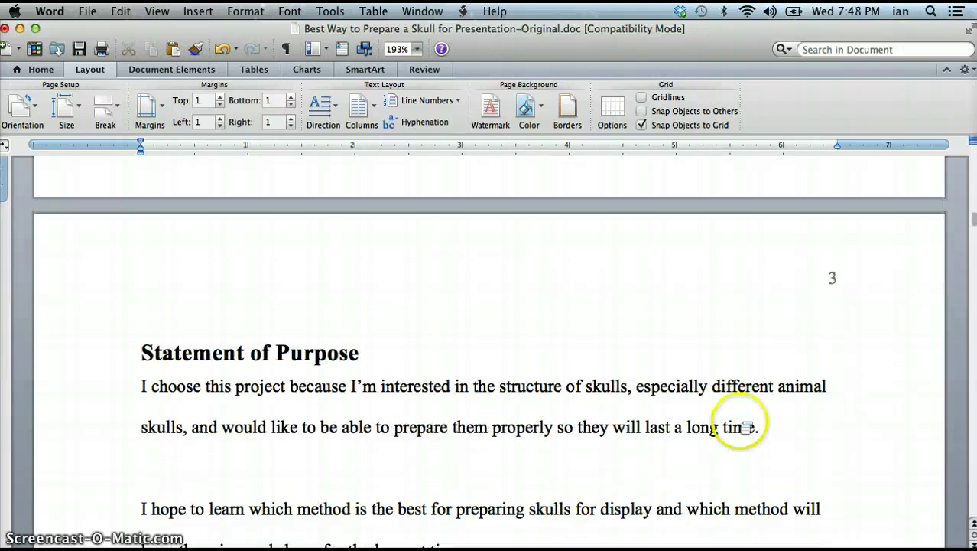
{"action": "scroll", "coordinate": [747, 429], "scroll_direction": "down", "scroll_amount": 15}
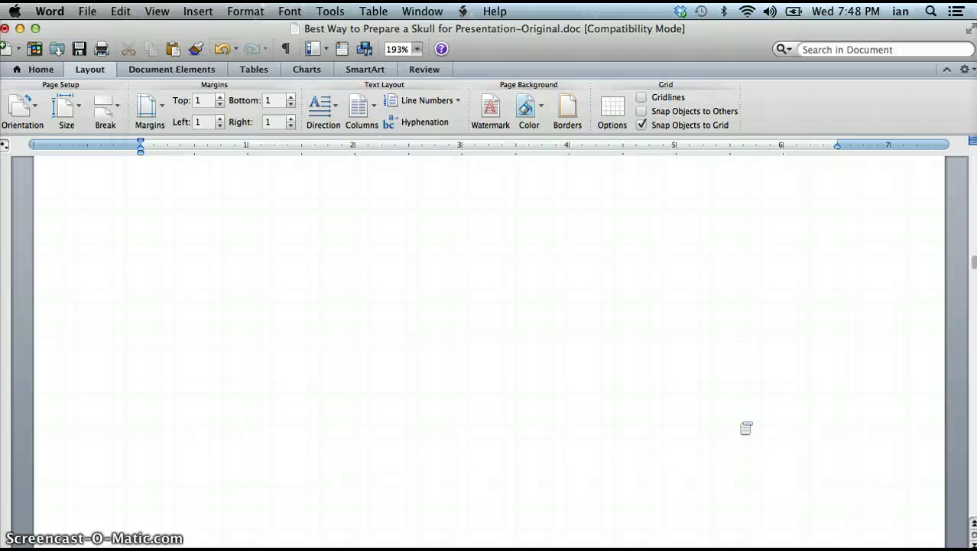
{"action": "scroll", "coordinate": [747, 428], "scroll_direction": "down", "scroll_amount": 20}
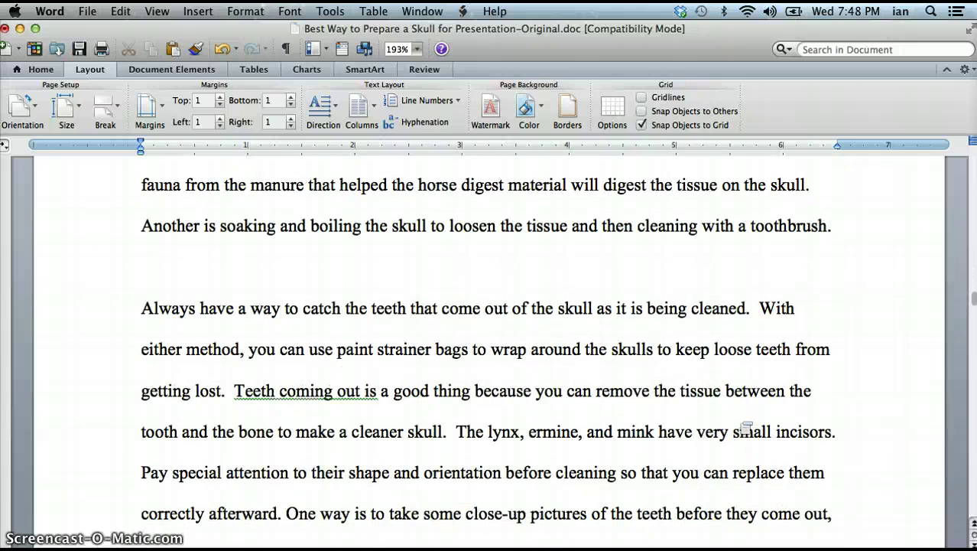
{"action": "scroll", "coordinate": [746, 429], "scroll_direction": "down", "scroll_amount": 5}
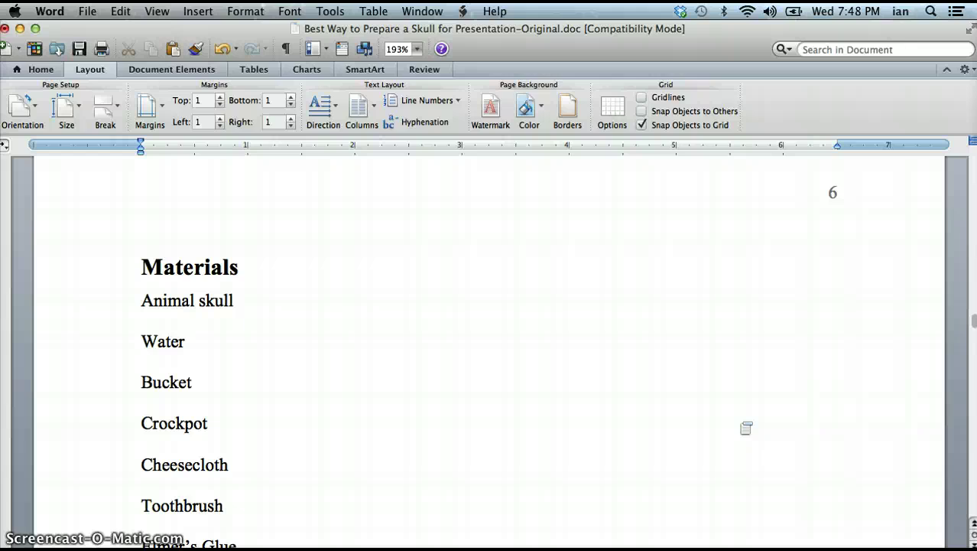
{"action": "scroll", "coordinate": [747, 429], "scroll_direction": "down", "scroll_amount": 2}
{"action": "left_click", "coordinate": [128, 238]}
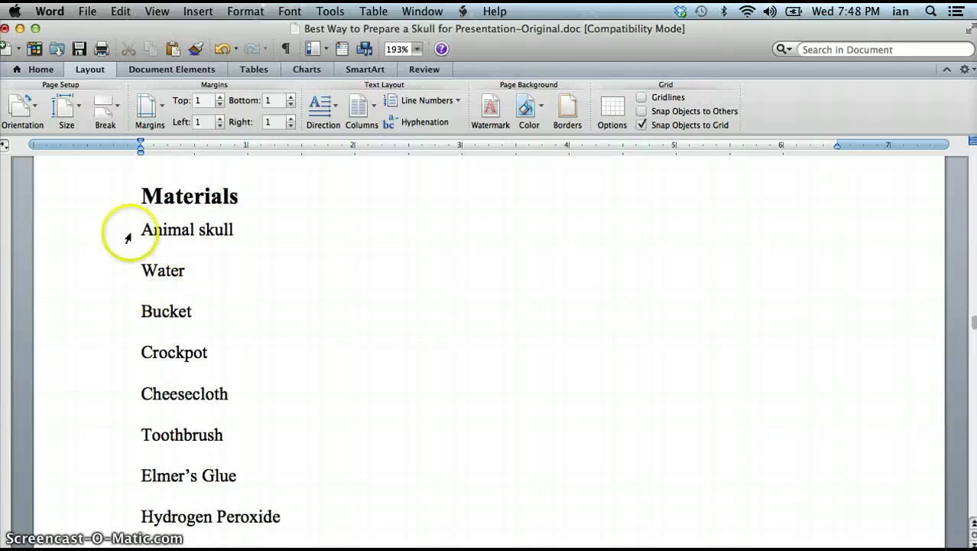
{"action": "left_click_drag", "start_coordinate": [125, 226], "coordinate": [116, 464]}
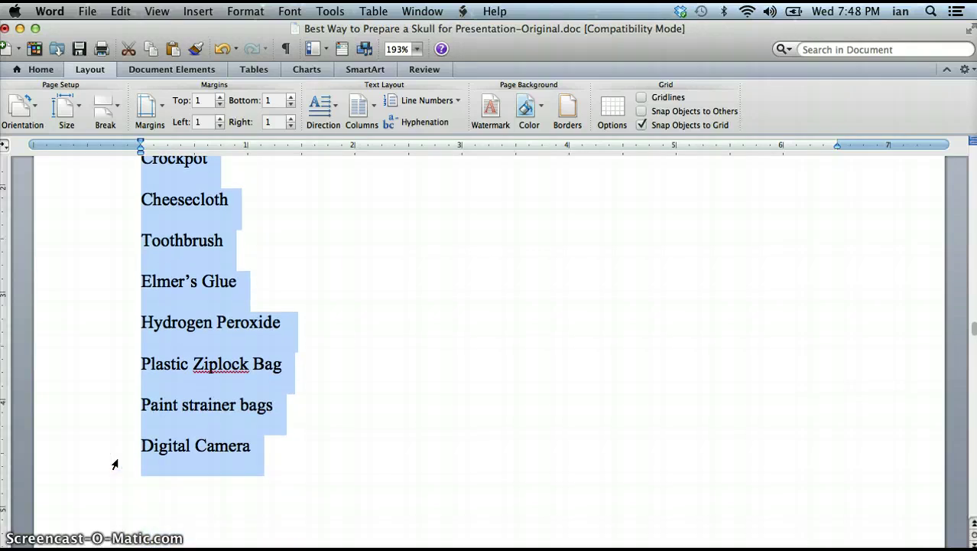
Bullet the Materials items, trying arrow bullets first and then switching to round dot bullets
{"action": "left_click", "coordinate": [36, 71]}
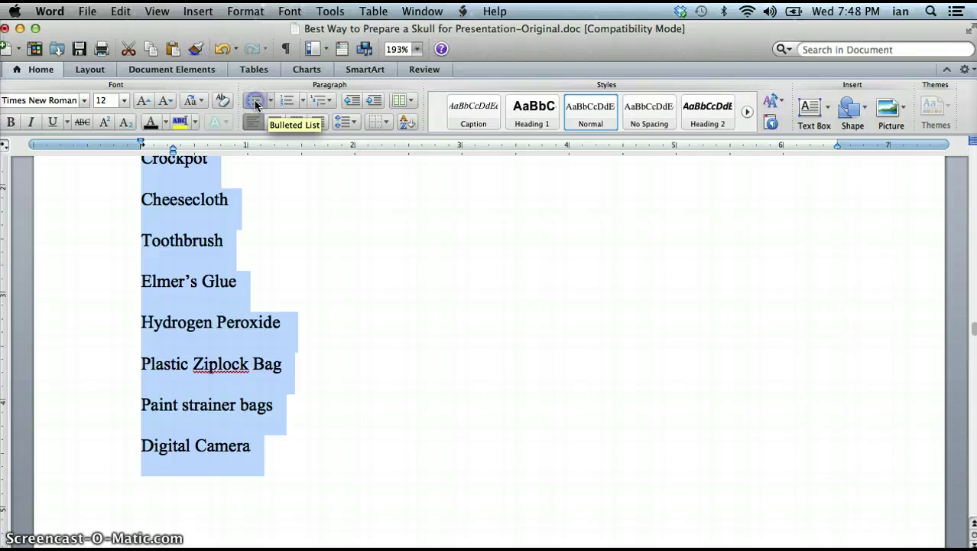
{"action": "left_click", "coordinate": [254, 101]}
{"action": "left_click", "coordinate": [271, 101]}
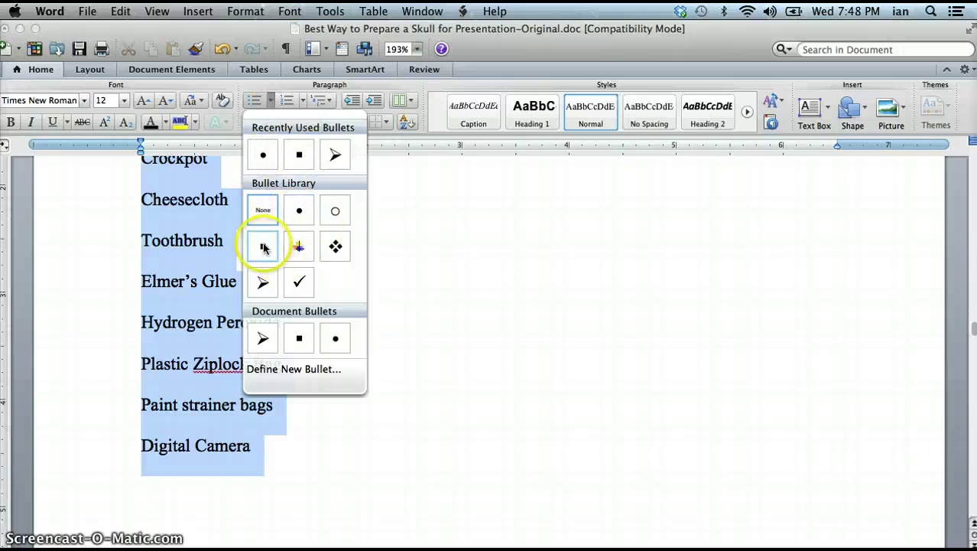
{"action": "left_click", "coordinate": [264, 283]}
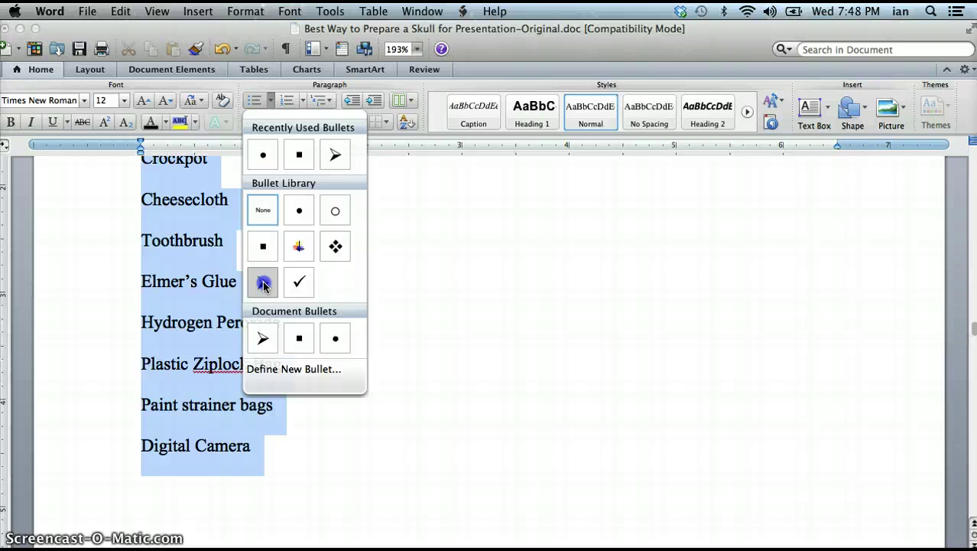
{"action": "left_click", "coordinate": [271, 102]}
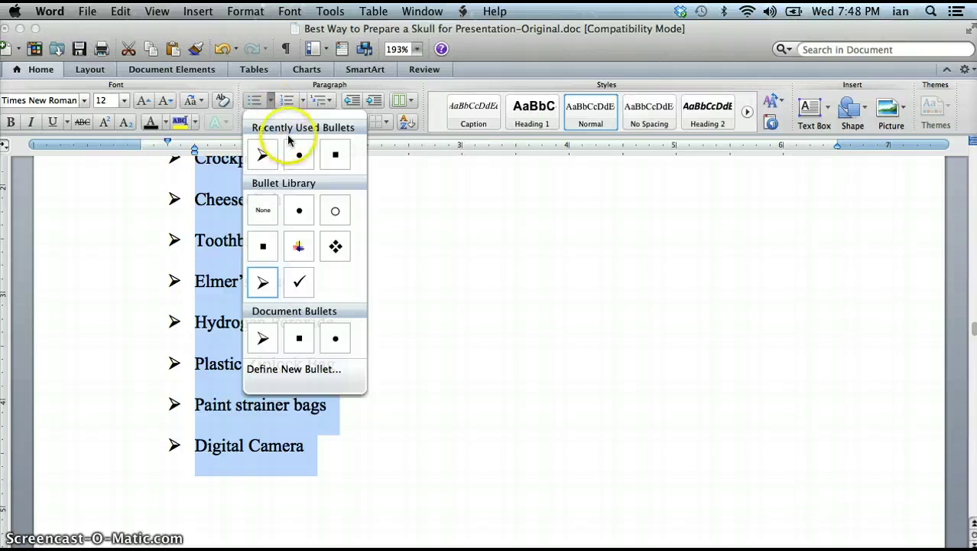
{"action": "left_click", "coordinate": [298, 152]}
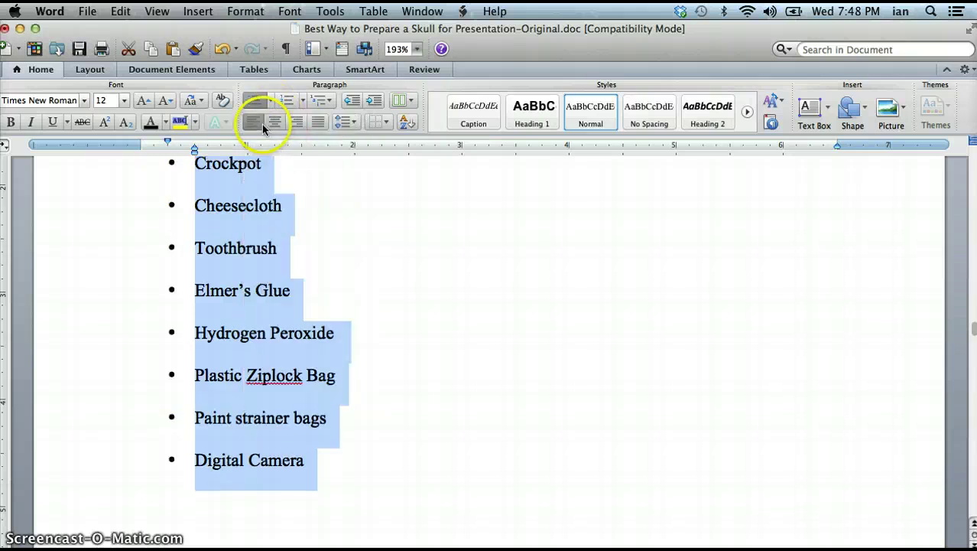
Select the Procedure paragraphs and number them in the 1. 2. 3. format
{"action": "left_click", "coordinate": [327, 231]}
{"action": "scroll", "coordinate": [326, 230], "scroll_direction": "up", "scroll_amount": 2}
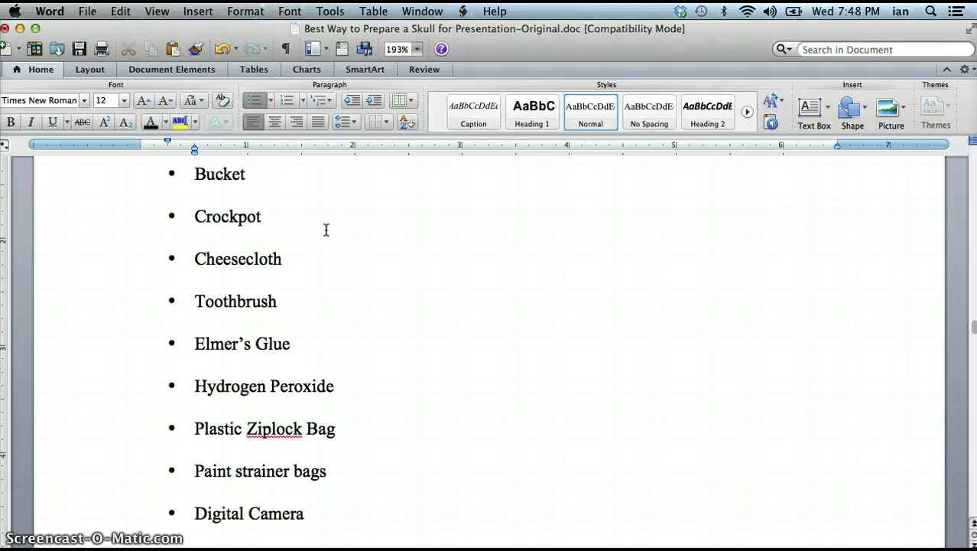
{"action": "scroll", "coordinate": [325, 227], "scroll_direction": "down", "scroll_amount": 10}
{"action": "scroll", "coordinate": [326, 226], "scroll_direction": "down", "scroll_amount": 10}
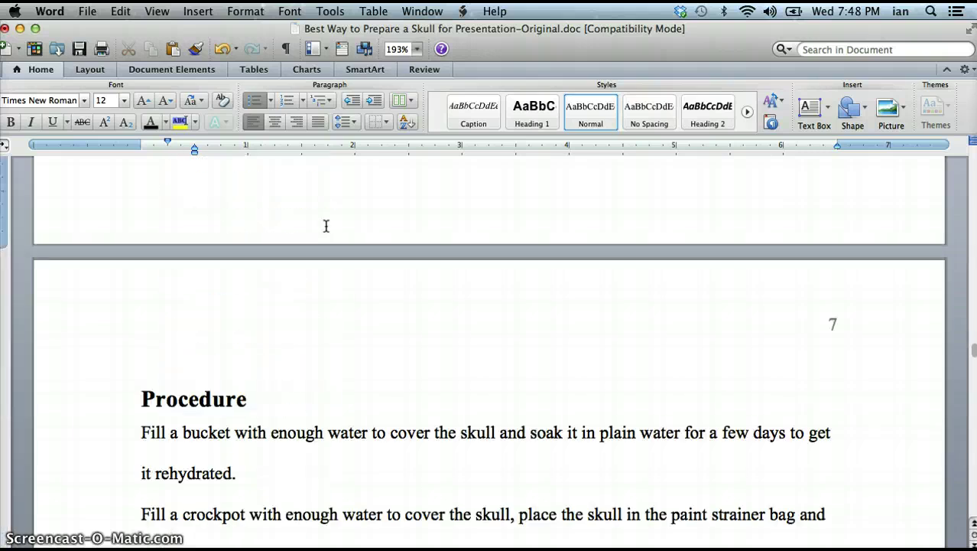
{"action": "left_click", "coordinate": [97, 188]}
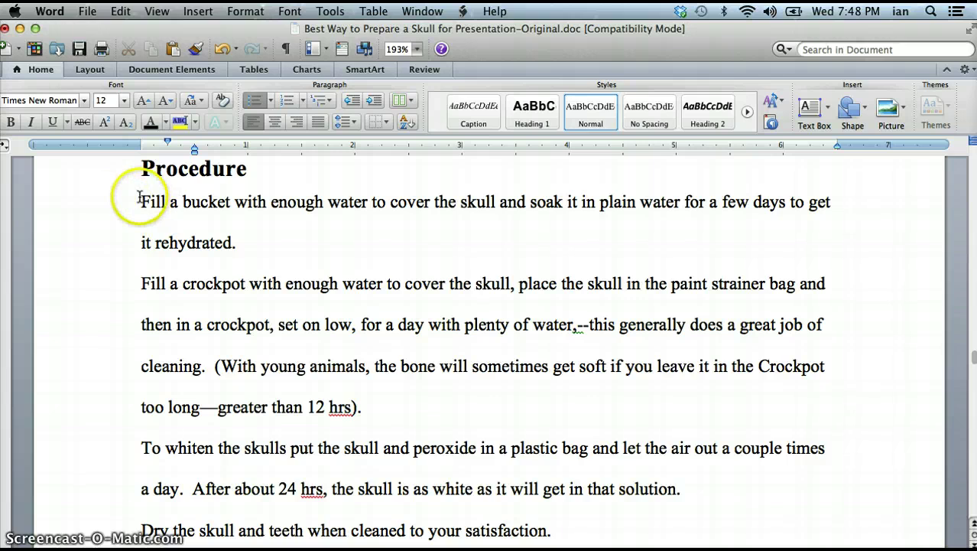
{"action": "left_click_drag", "start_coordinate": [140, 199], "coordinate": [462, 405]}
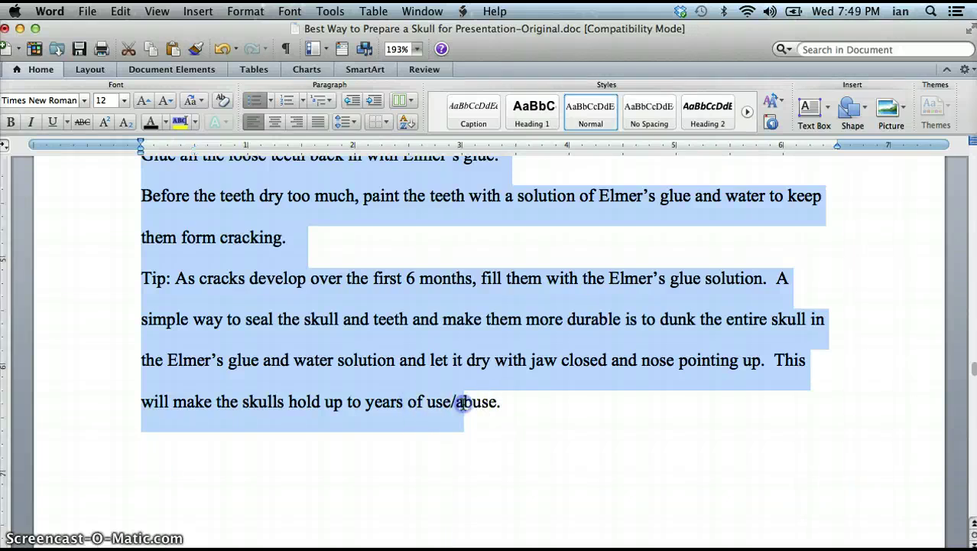
{"action": "left_click", "coordinate": [303, 102]}
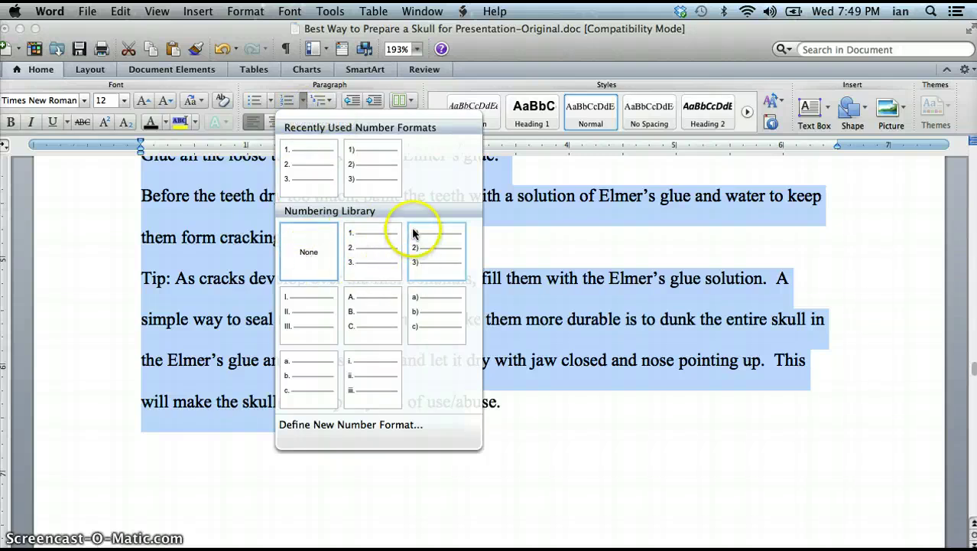
{"action": "left_click", "coordinate": [372, 252]}
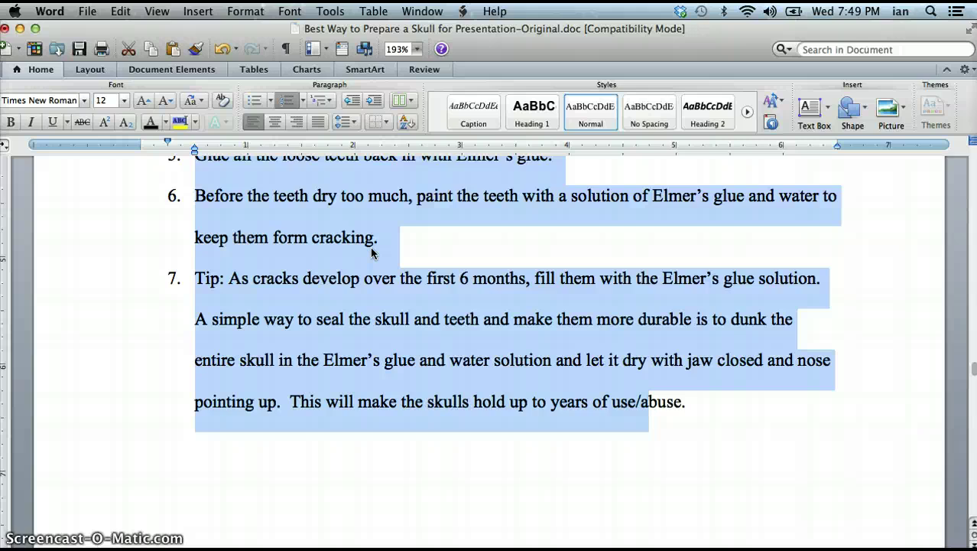
Delete the character just after 'and' in the skull and teeth step
{"action": "left_click", "coordinate": [383, 318]}
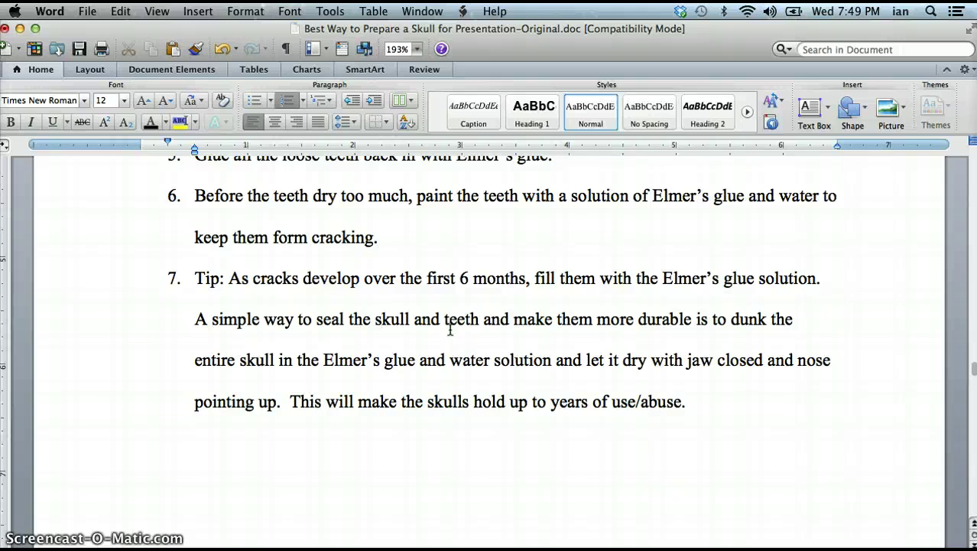
{"action": "left_click", "coordinate": [438, 324]}
{"action": "left_click", "coordinate": [442, 321]}
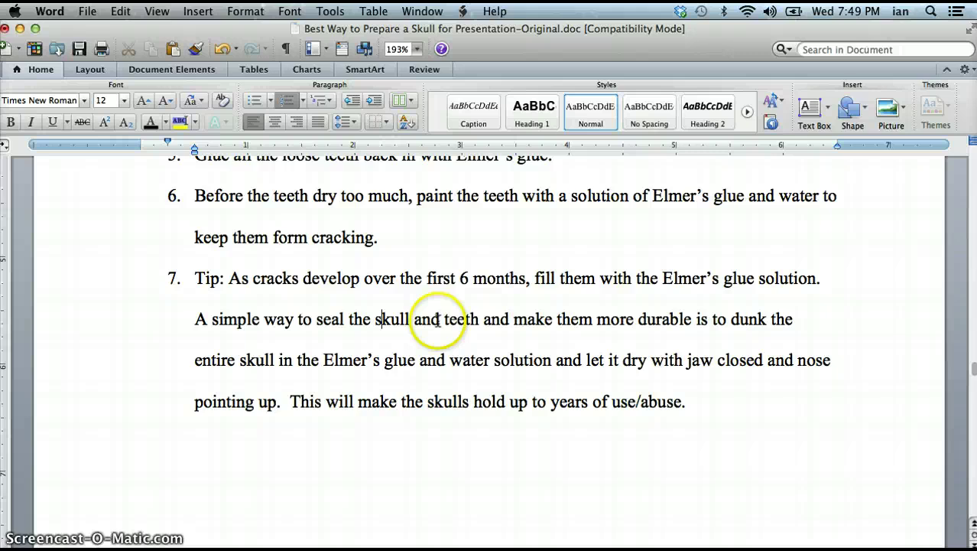
{"action": "key", "text": "BackSpace"}
Put the cursor after 'Animal skull' and bring up the Insert menu's Photo submenu
{"action": "scroll", "coordinate": [442, 318], "scroll_direction": "down", "scroll_amount": 3}
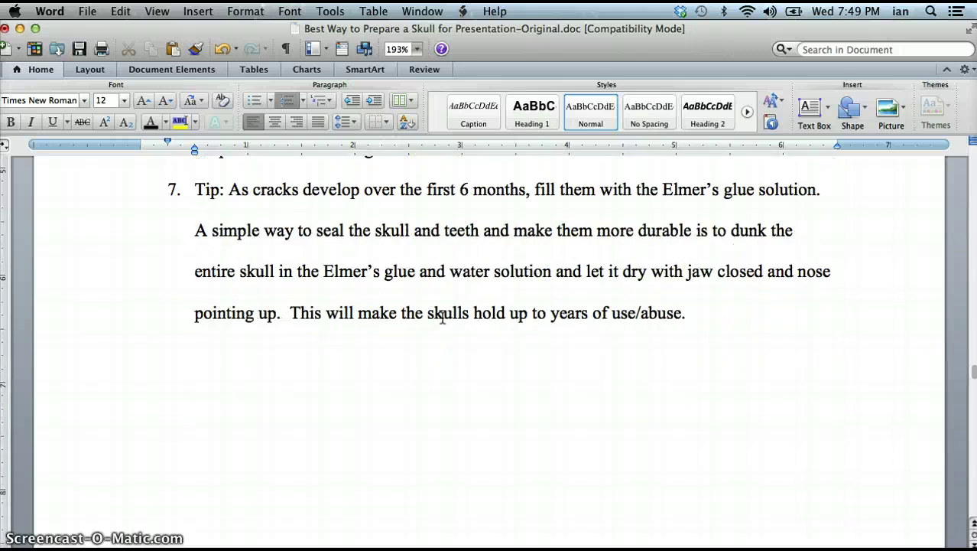
{"action": "scroll", "coordinate": [442, 318], "scroll_direction": "up", "scroll_amount": 12}
{"action": "scroll", "coordinate": [442, 319], "scroll_direction": "up", "scroll_amount": 15}
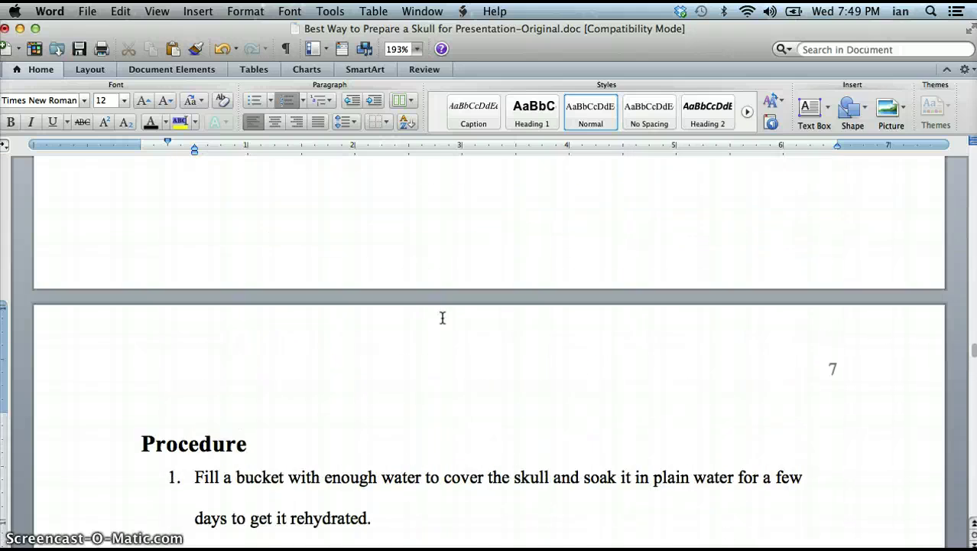
{"action": "scroll", "coordinate": [442, 317], "scroll_direction": "up", "scroll_amount": 3}
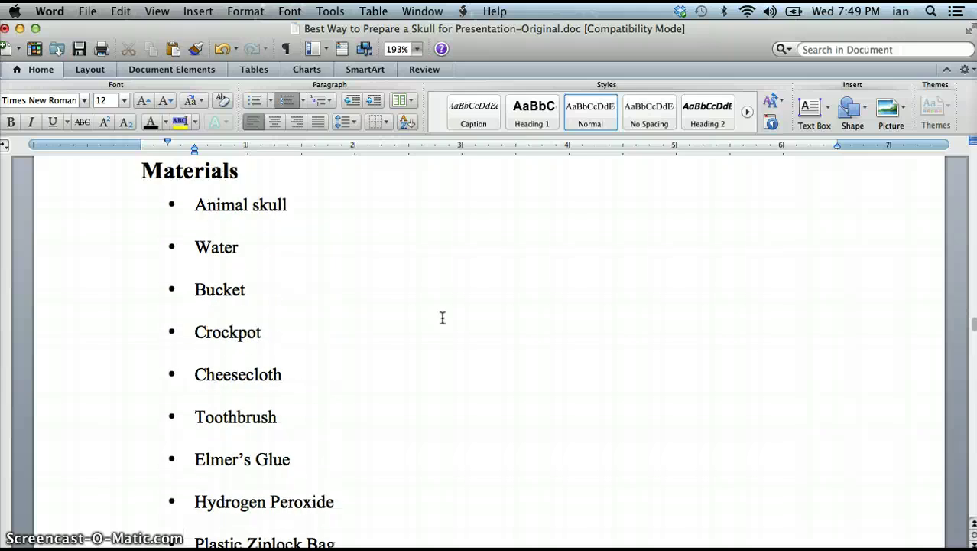
{"action": "left_click", "coordinate": [315, 222]}
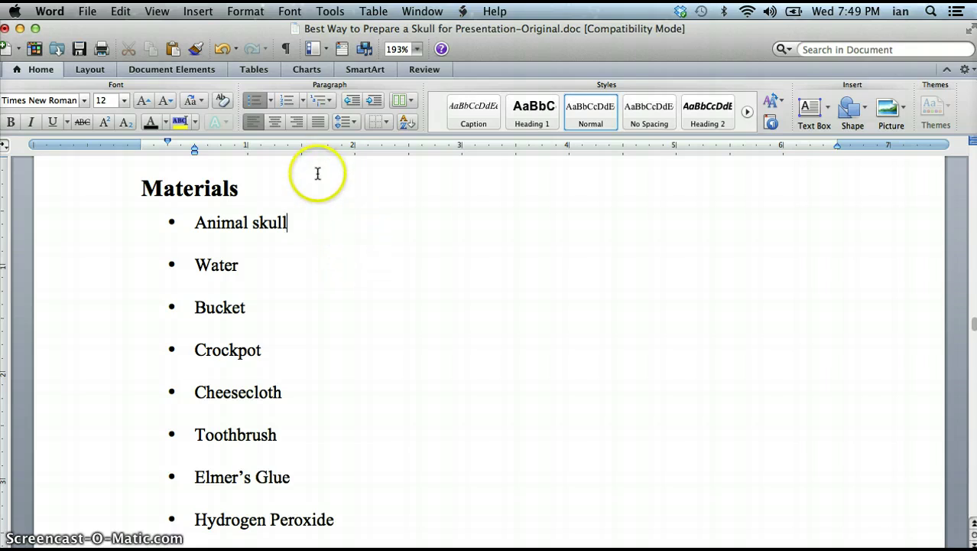
{"action": "left_click", "coordinate": [200, 12]}
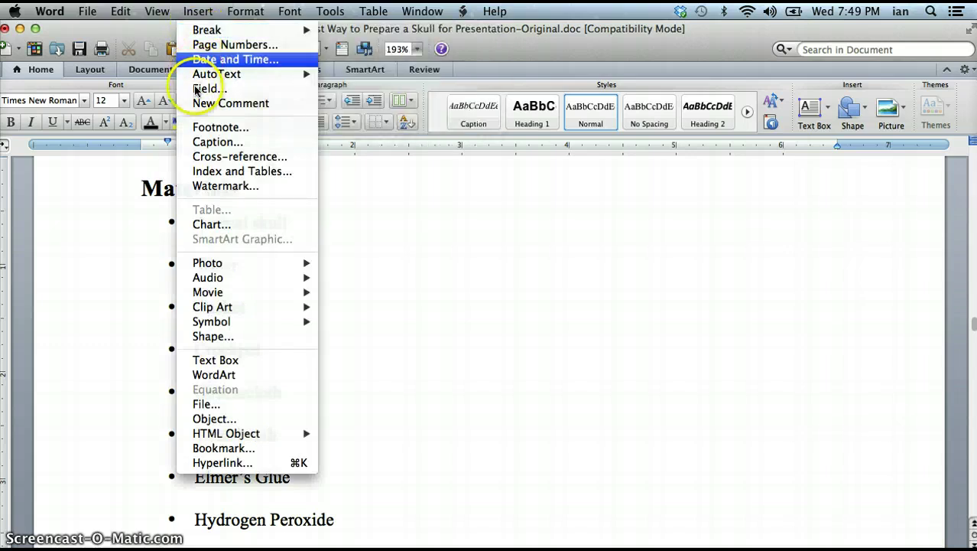
{"action": "mouse_move", "coordinate": [227, 267]}
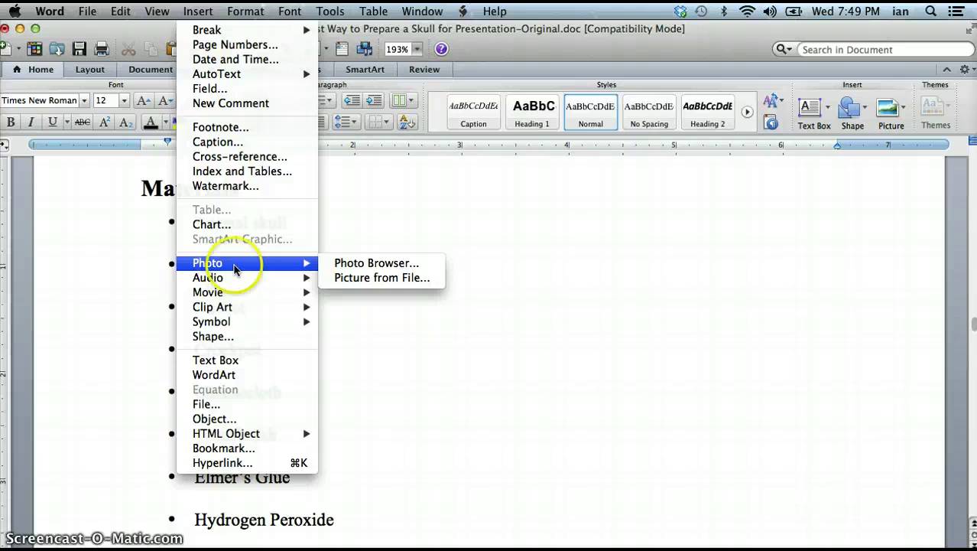
Insert the photo DSC07951.JPG from the Downloads folder via Picture from File
{"action": "left_click", "coordinate": [366, 281]}
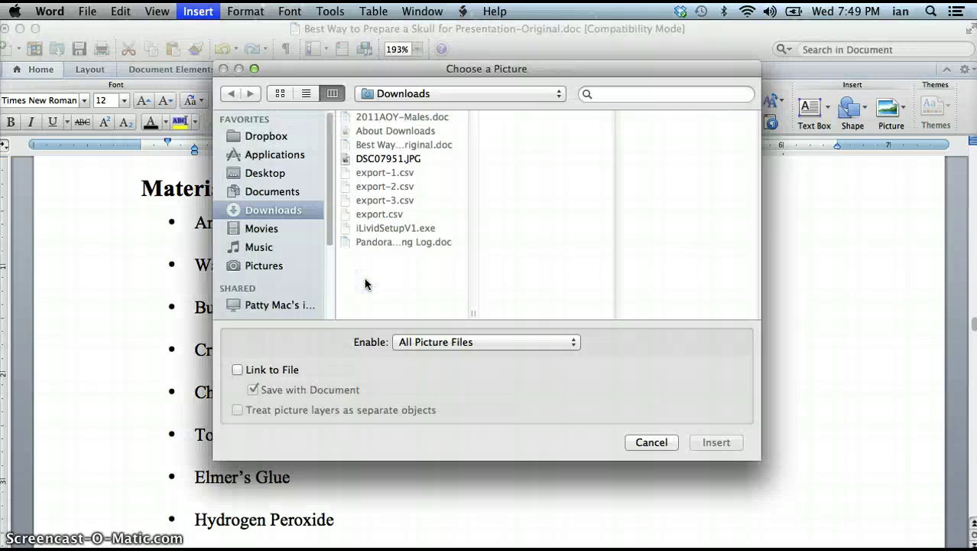
{"action": "left_click", "coordinate": [342, 259]}
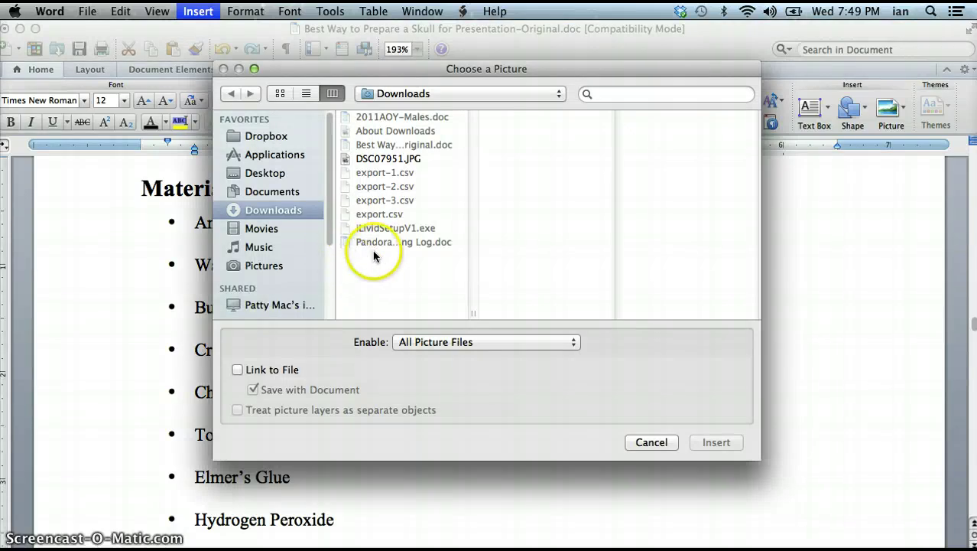
{"action": "left_click", "coordinate": [338, 246]}
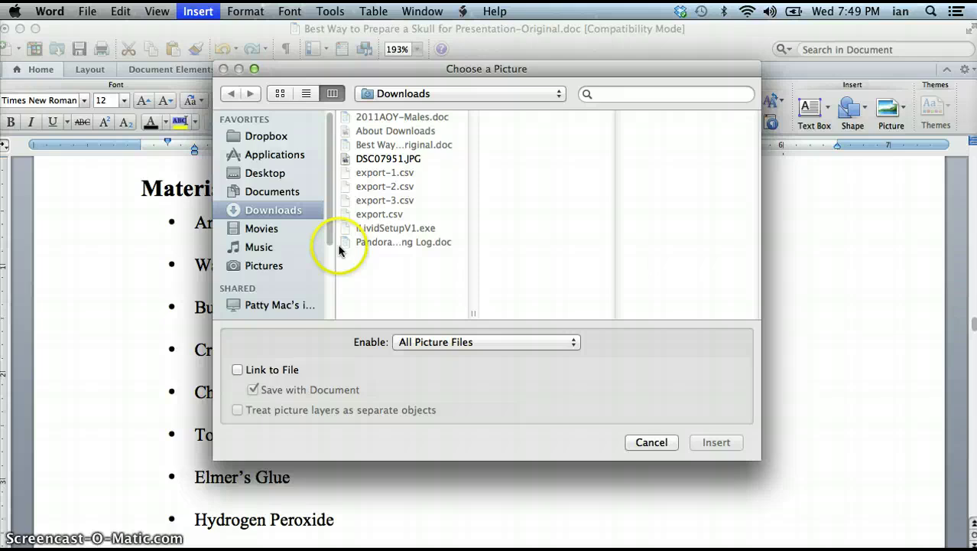
{"action": "left_click", "coordinate": [384, 160]}
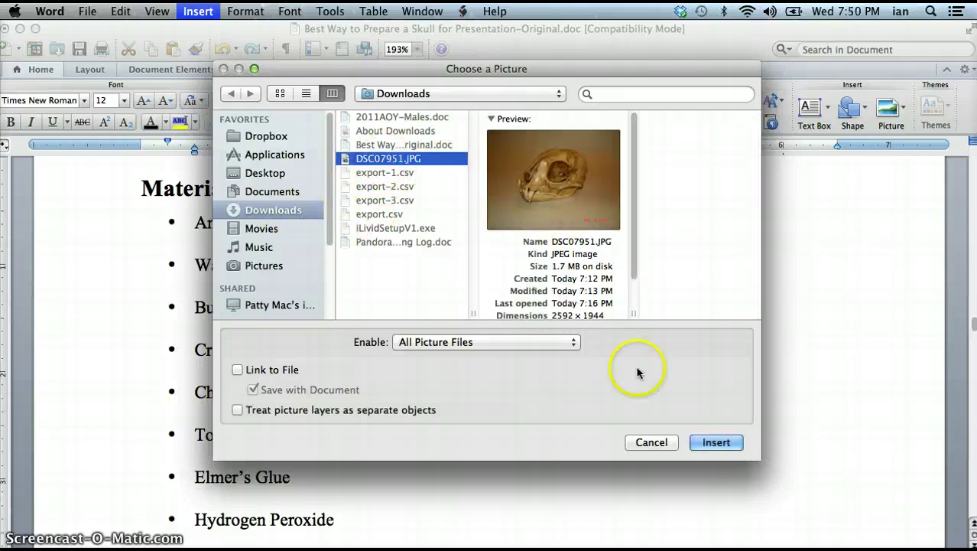
{"action": "left_click", "coordinate": [716, 442]}
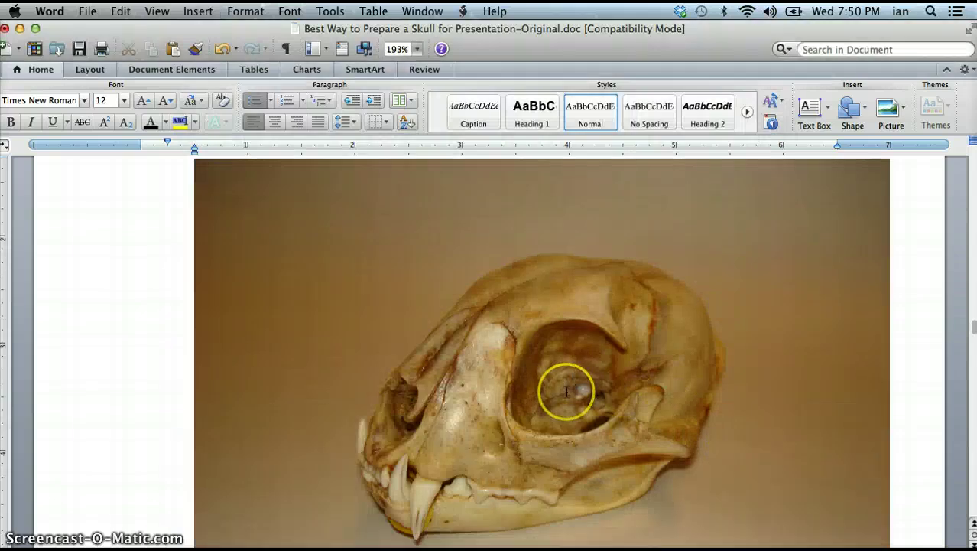
Shrink the skull photo from its corner handle in two passes to about 3 inches wide
{"action": "left_click", "coordinate": [575, 390]}
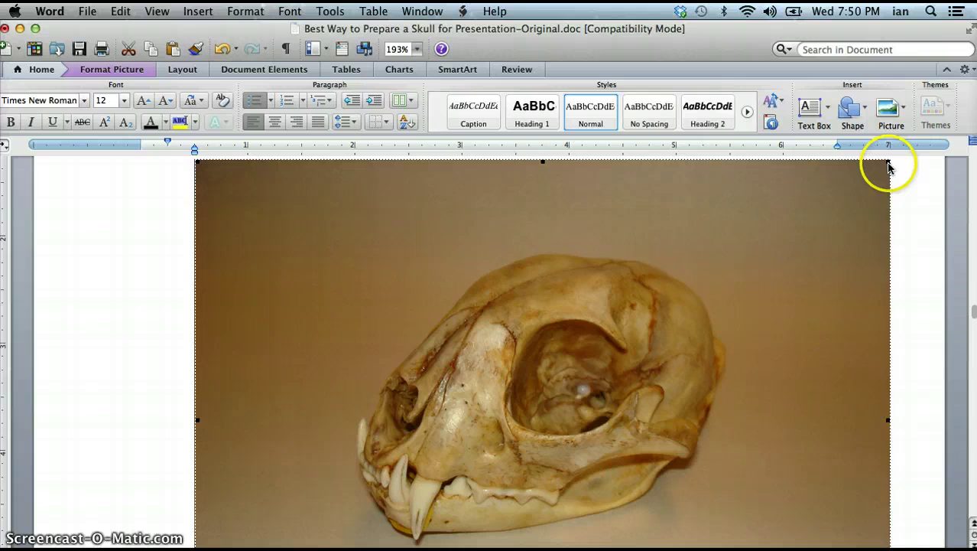
{"action": "left_click_drag", "start_coordinate": [888, 163], "coordinate": [386, 338]}
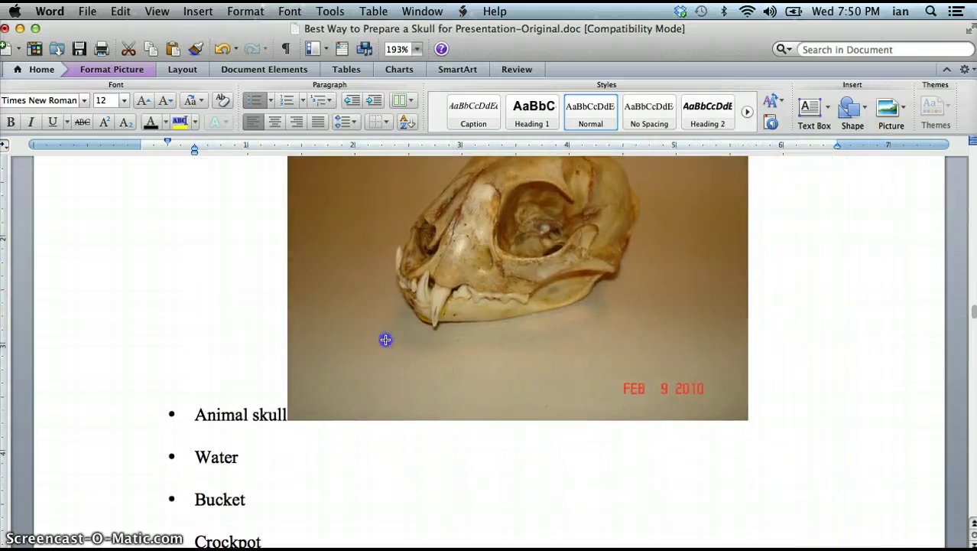
{"action": "left_click", "coordinate": [627, 336]}
{"action": "scroll", "coordinate": [820, 340], "scroll_direction": "down", "scroll_amount": 3}
{"action": "scroll", "coordinate": [821, 341], "scroll_direction": "up", "scroll_amount": 5}
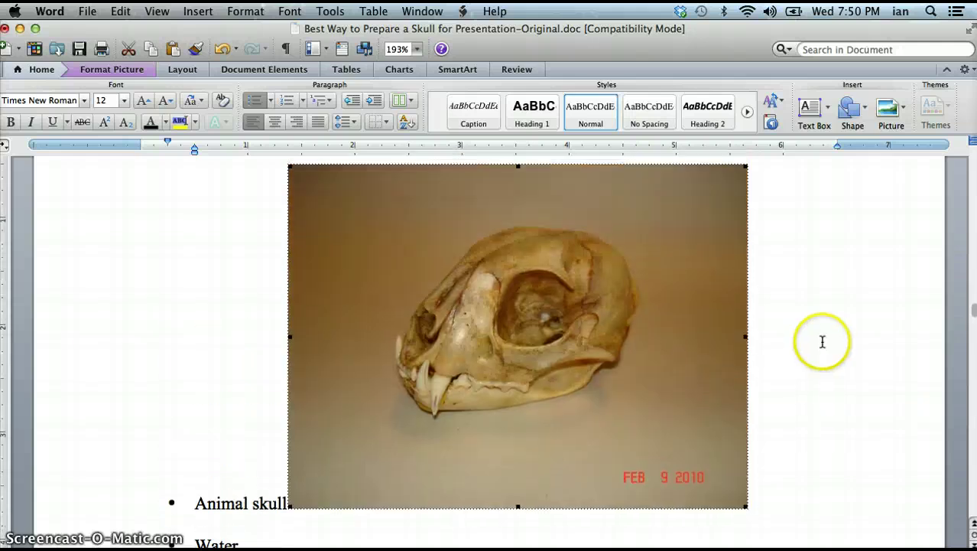
{"action": "left_click_drag", "start_coordinate": [746, 165], "coordinate": [470, 277]}
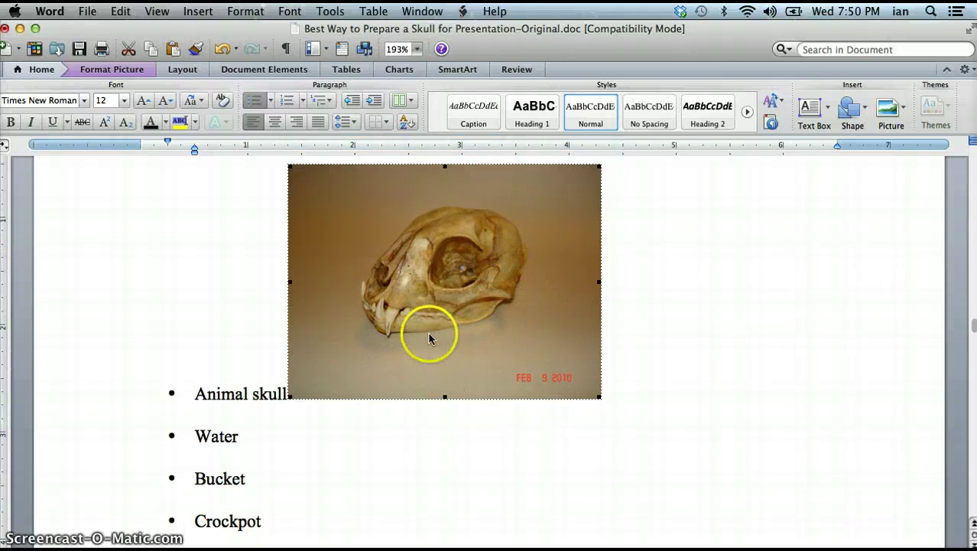
Give the skull photo Square text wrapping and move it to the right of the list
{"action": "left_click", "coordinate": [465, 296]}
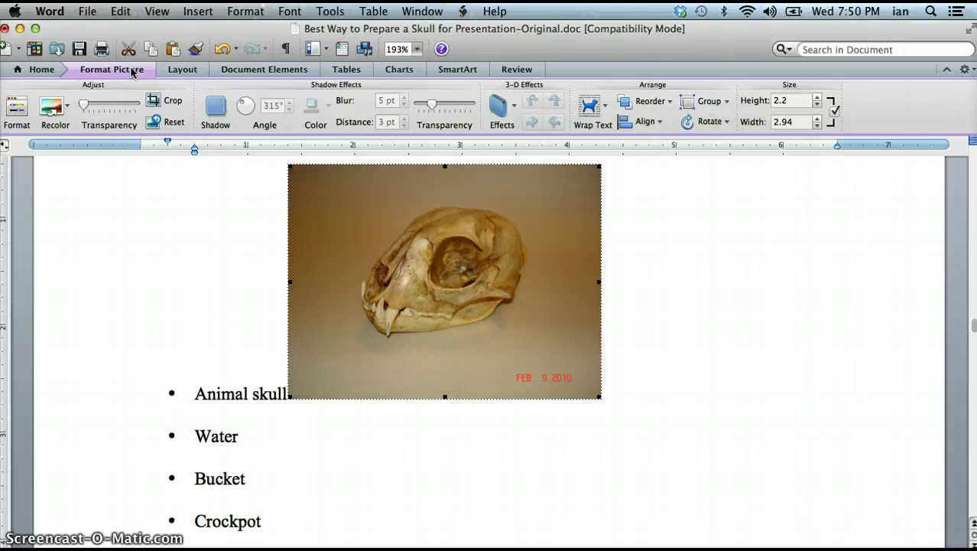
{"action": "left_click", "coordinate": [606, 111]}
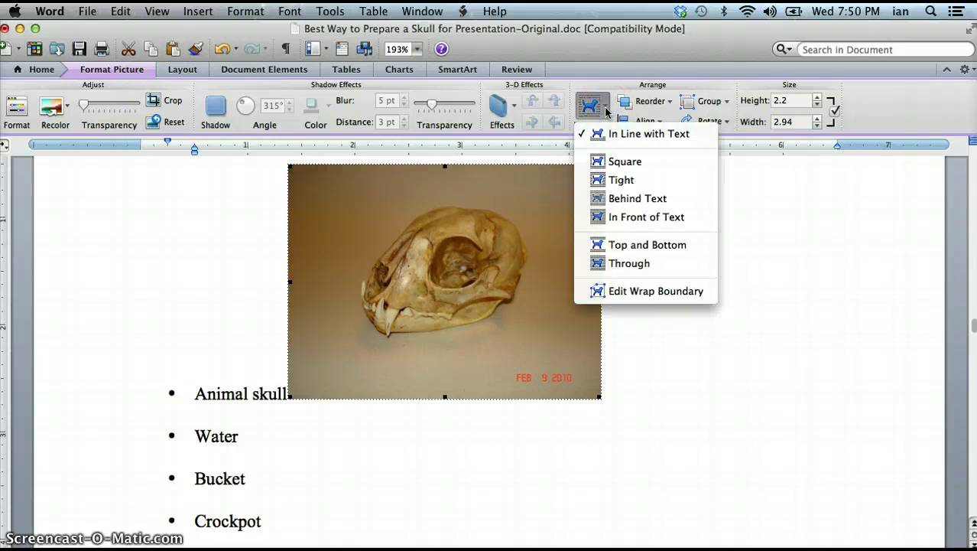
{"action": "left_click", "coordinate": [615, 161]}
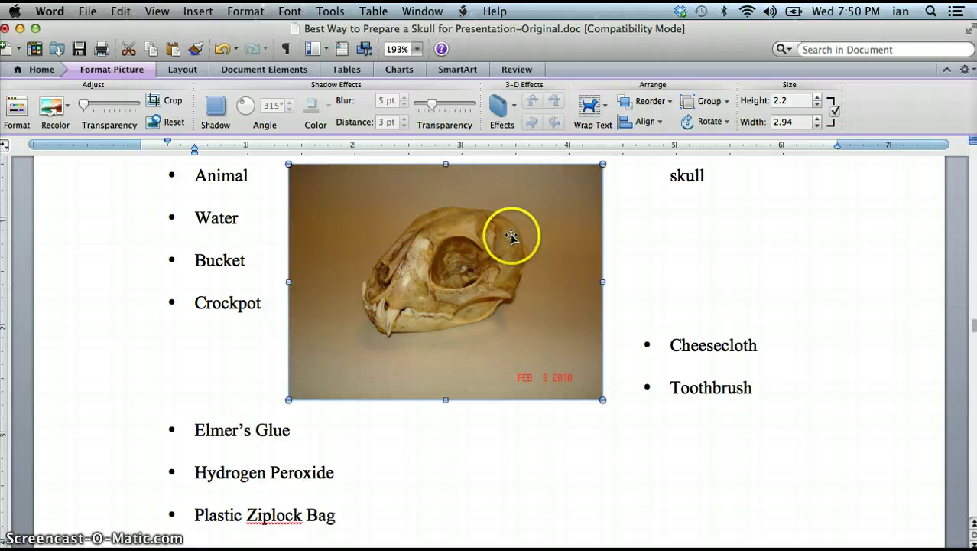
{"action": "left_click_drag", "start_coordinate": [459, 262], "coordinate": [690, 266]}
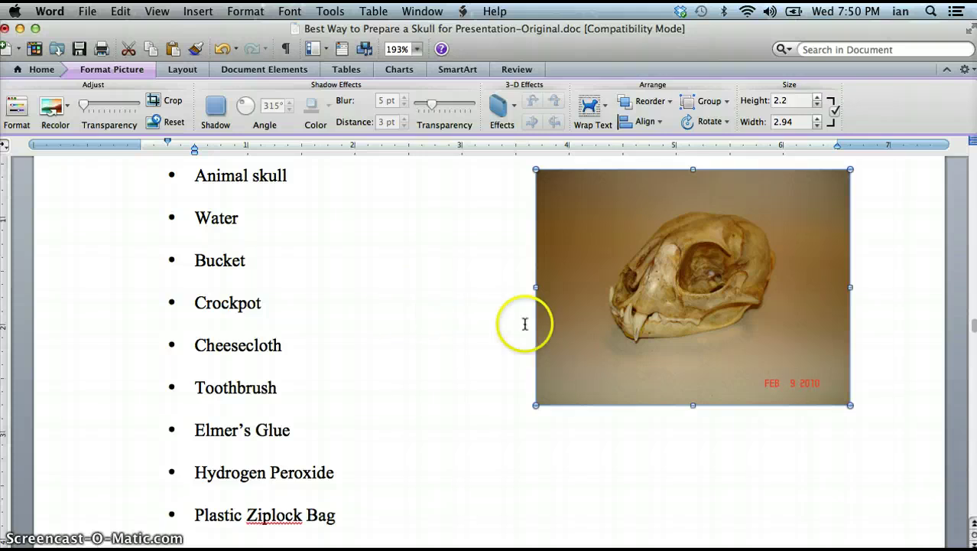
Look through the photo's shortcut menu and ribbon tabs, then bring up the Home tab's Text Box choices
{"action": "right_click", "coordinate": [615, 279]}
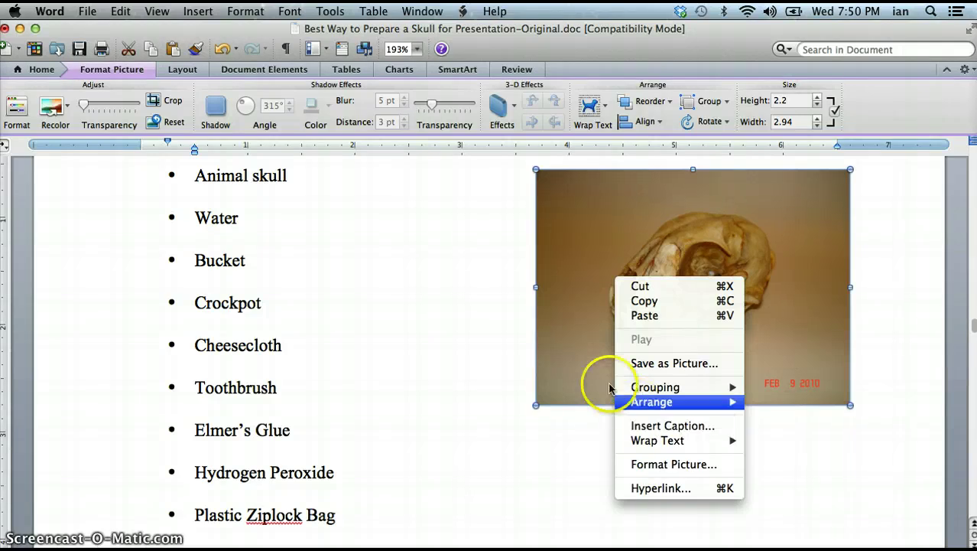
{"action": "left_click", "coordinate": [577, 358]}
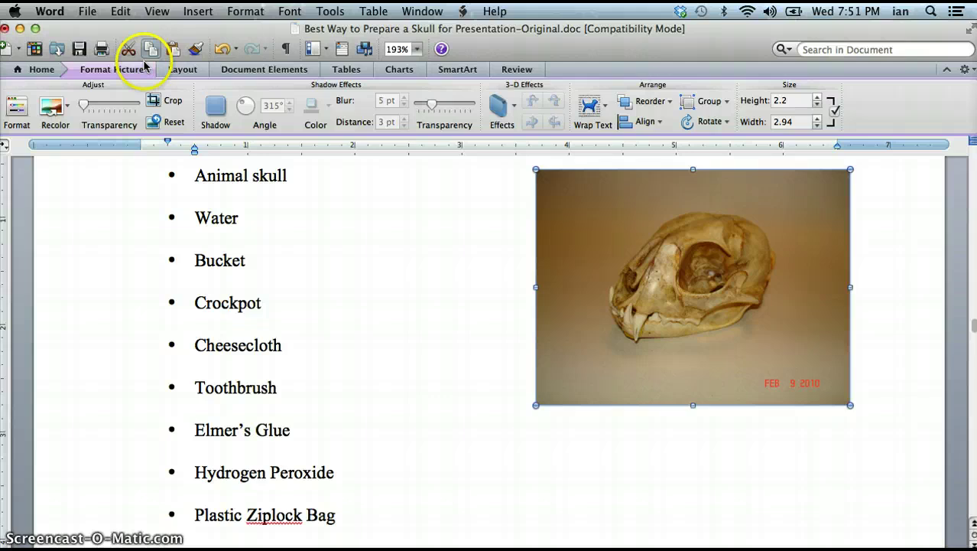
{"action": "left_click", "coordinate": [182, 69]}
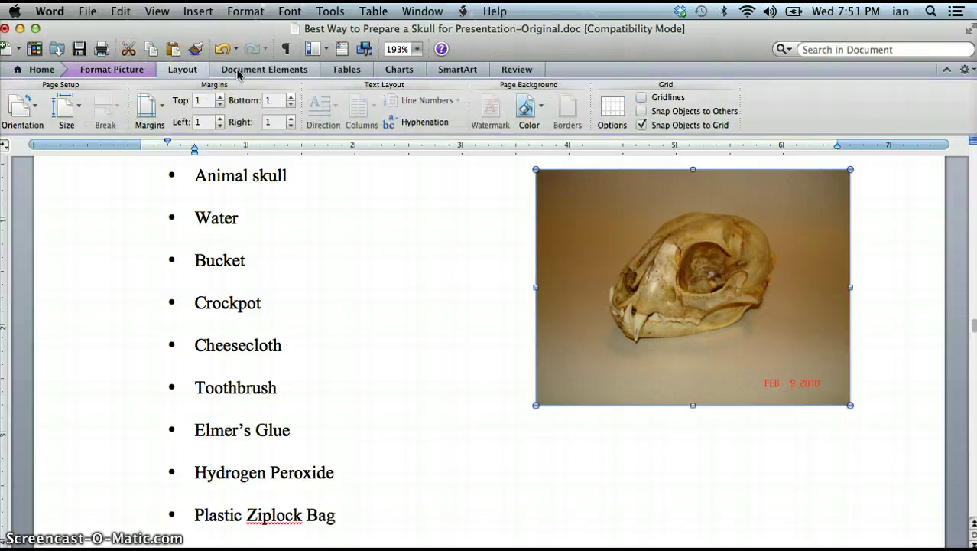
{"action": "left_click", "coordinate": [36, 71]}
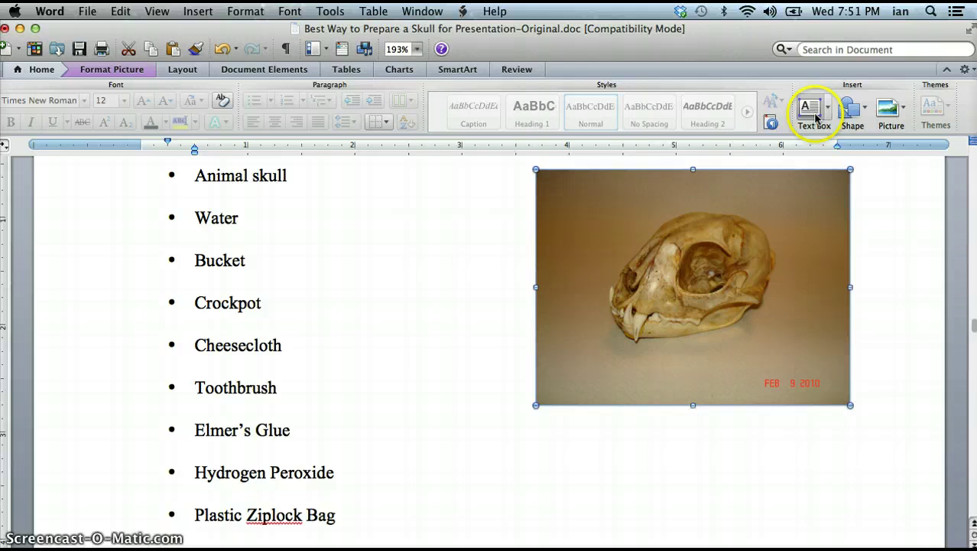
{"action": "left_click", "coordinate": [894, 116]}
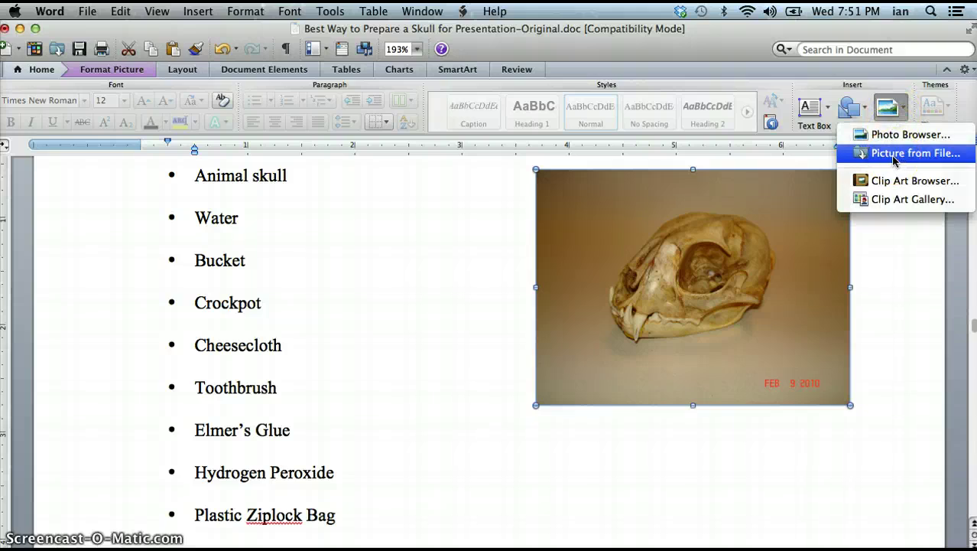
{"action": "left_click", "coordinate": [814, 114]}
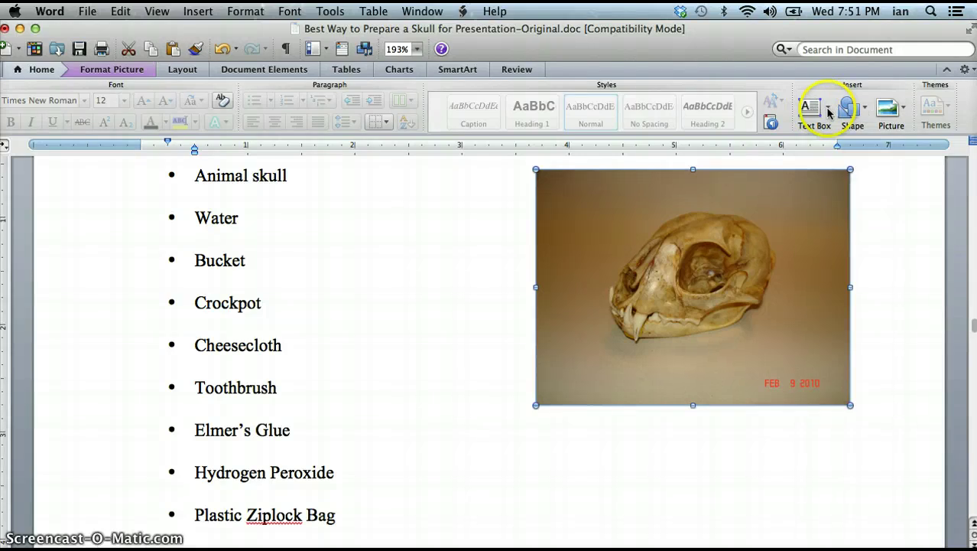
{"action": "left_click", "coordinate": [829, 112]}
Draw a horizontal text box on the photo's lower part, resized to about 1 × 0.29 inch
{"action": "left_click", "coordinate": [748, 116]}
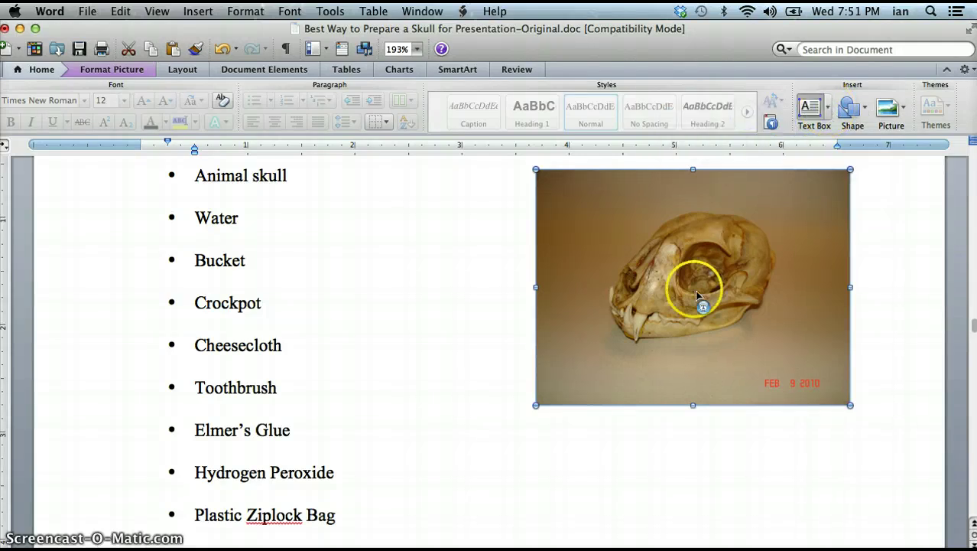
{"action": "left_click_drag", "start_coordinate": [608, 366], "coordinate": [716, 459]}
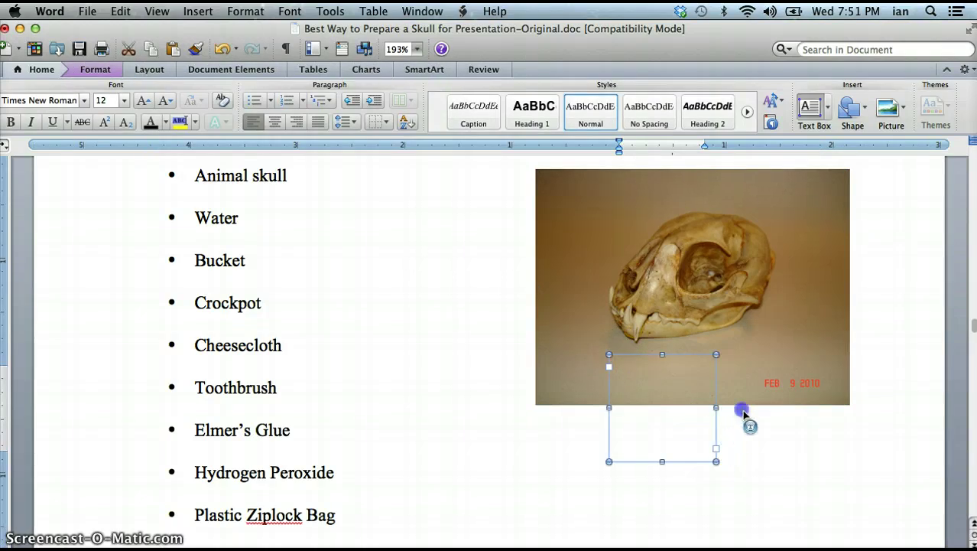
{"action": "left_click_drag", "start_coordinate": [718, 459], "coordinate": [742, 411]}
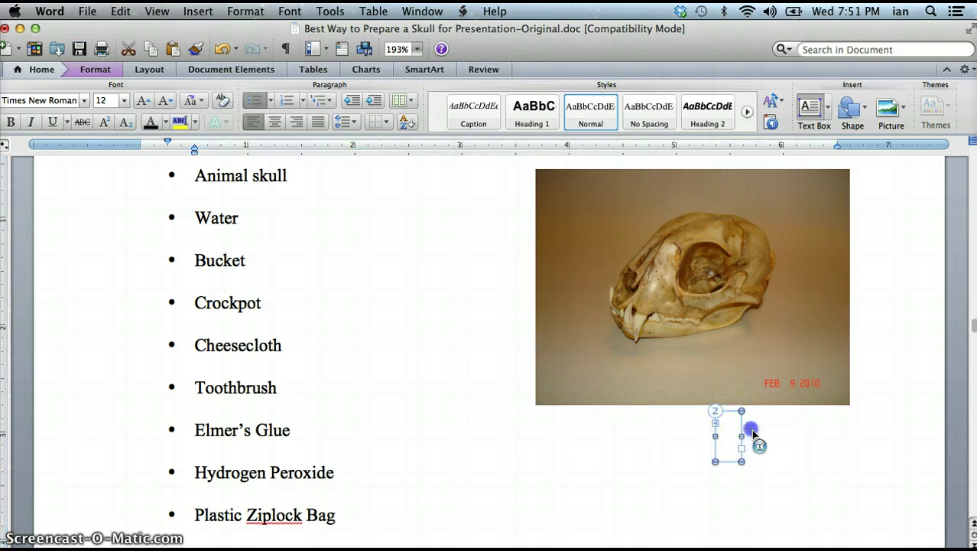
{"action": "mouse_move", "coordinate": [737, 437]}
{"action": "left_mouse_down"}
{"action": "mouse_move", "coordinate": [716, 393]}
{"action": "mouse_move", "coordinate": [715, 422]}
{"action": "mouse_move", "coordinate": [703, 415]}
{"action": "mouse_move", "coordinate": [713, 430]}
{"action": "mouse_move", "coordinate": [731, 419]}
{"action": "mouse_move", "coordinate": [725, 430]}
{"action": "left_mouse_up"}
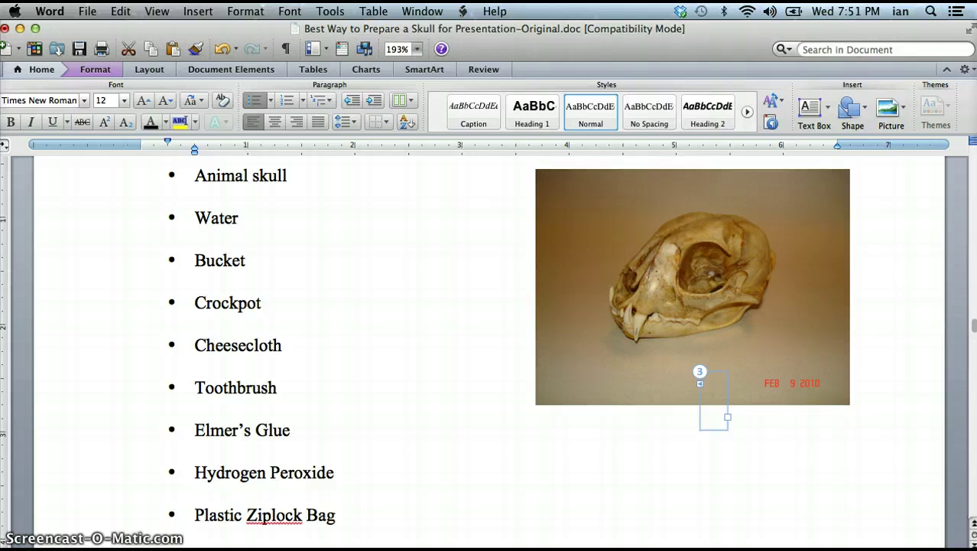
{"action": "left_click", "coordinate": [634, 375]}
{"action": "left_click", "coordinate": [623, 366]}
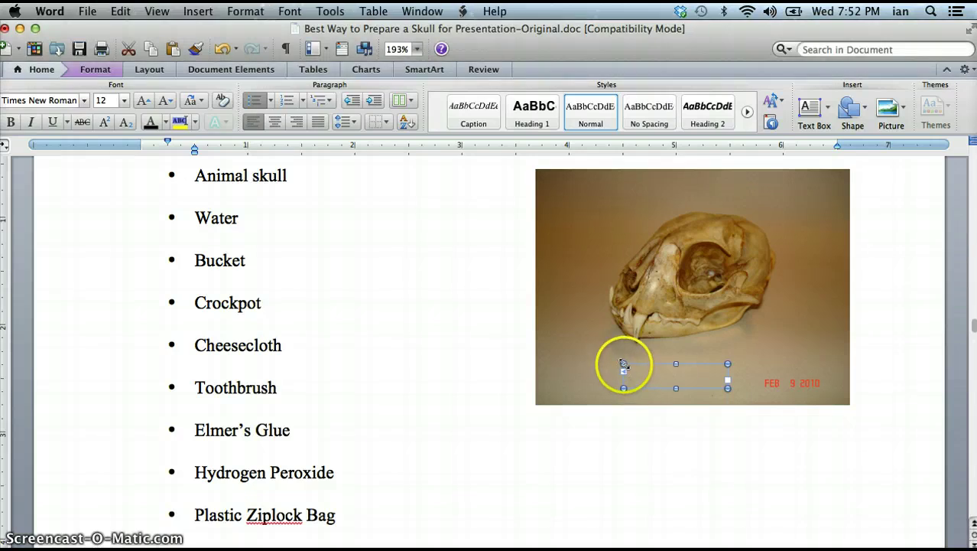
{"action": "left_click_drag", "start_coordinate": [624, 366], "coordinate": [599, 361]}
{"action": "left_click", "coordinate": [629, 378]}
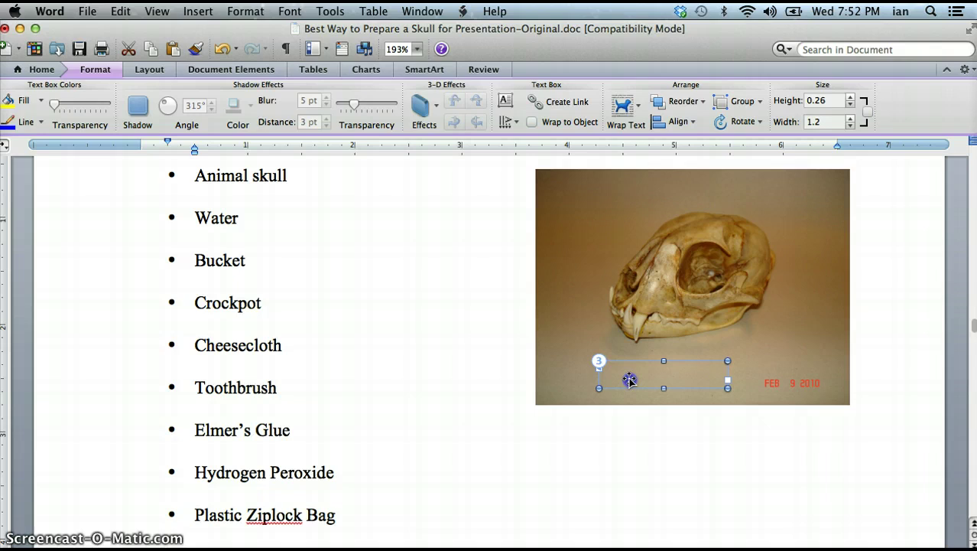
{"action": "left_click", "coordinate": [638, 377]}
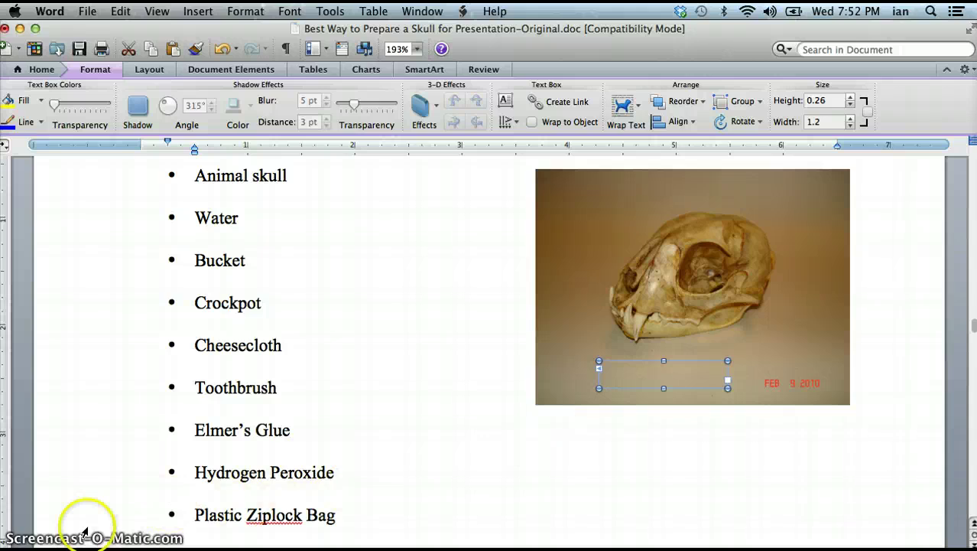
{"action": "left_click", "coordinate": [649, 367]}
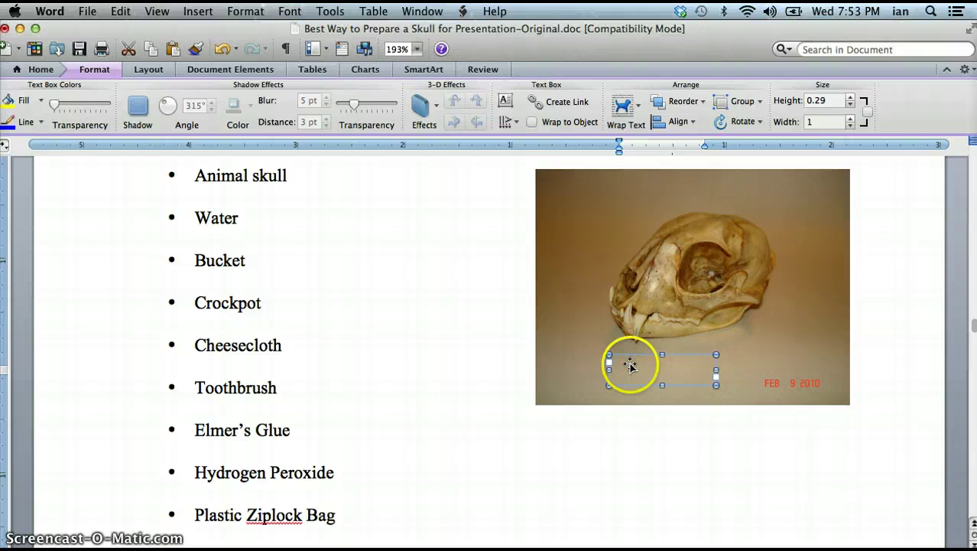
Type 'Lynx Skull' into the caption box, make the box taller, and fix the 'Skyll' typo
{"action": "left_click", "coordinate": [632, 371]}
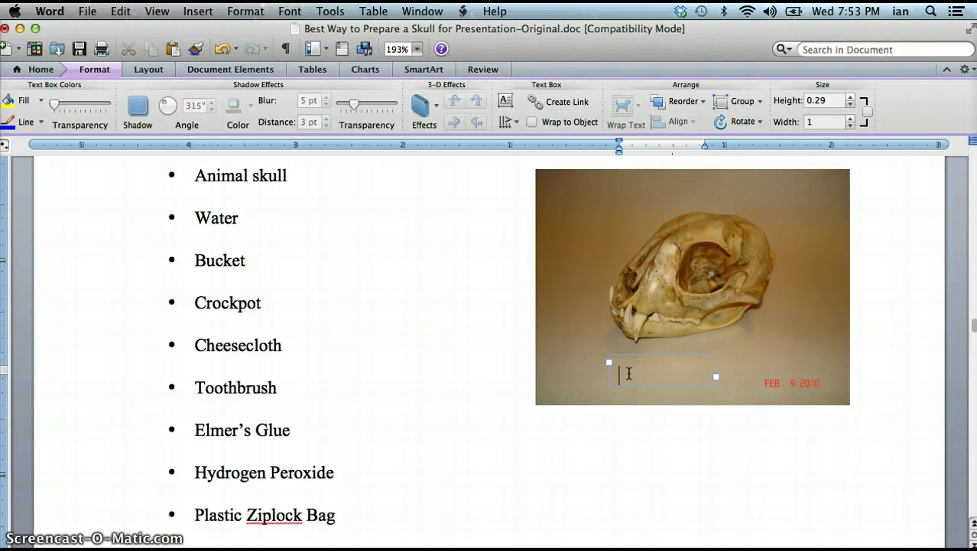
{"action": "left_click_drag", "start_coordinate": [631, 380], "coordinate": [705, 405]}
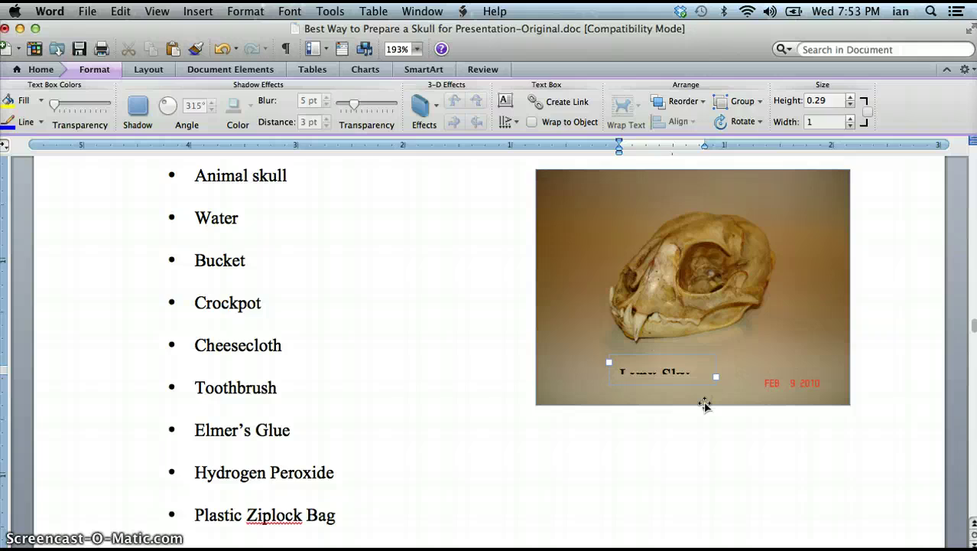
{"action": "left_click_drag", "start_coordinate": [705, 405], "coordinate": [680, 387]}
{"action": "left_click", "coordinate": [663, 388]}
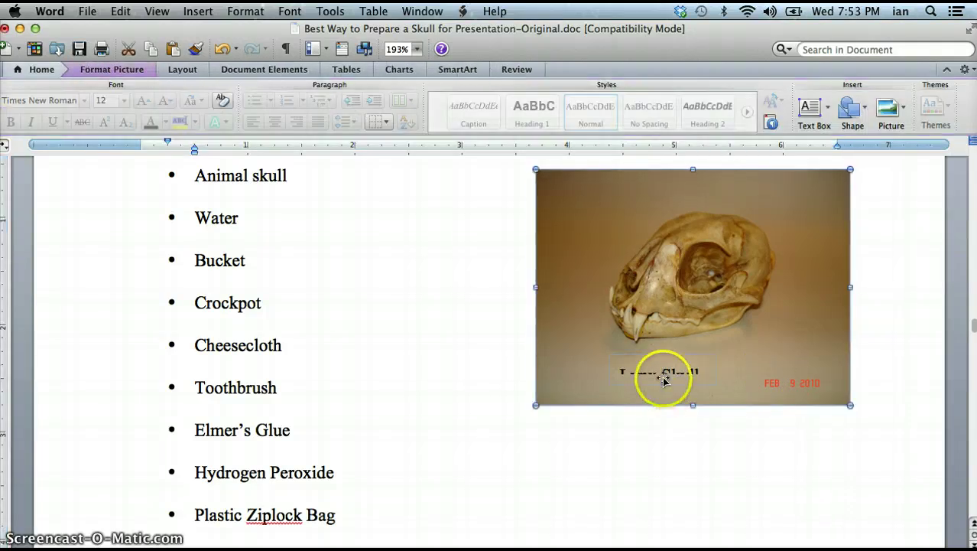
{"action": "left_click_drag", "start_coordinate": [663, 384], "coordinate": [662, 396]}
{"action": "left_click", "coordinate": [683, 375]}
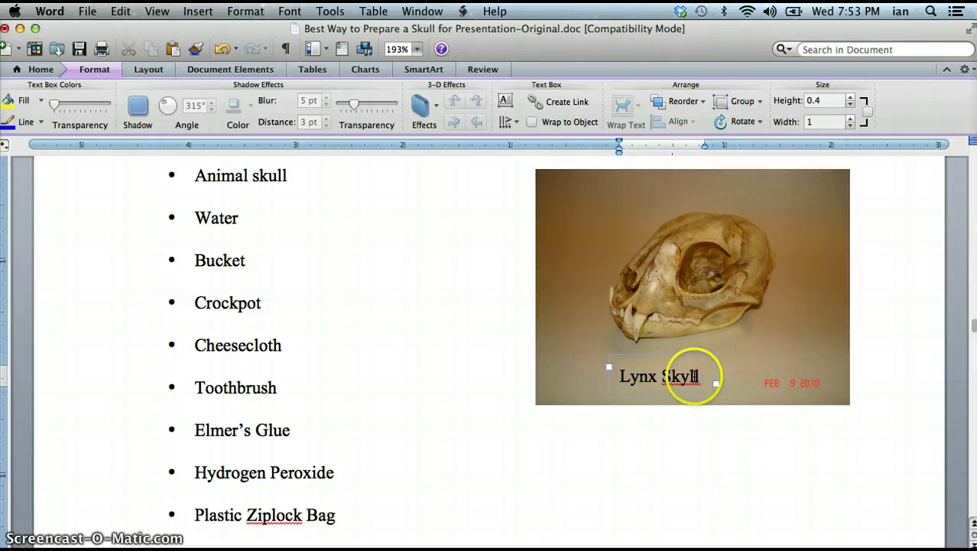
{"action": "key", "text": "BackSpace"}
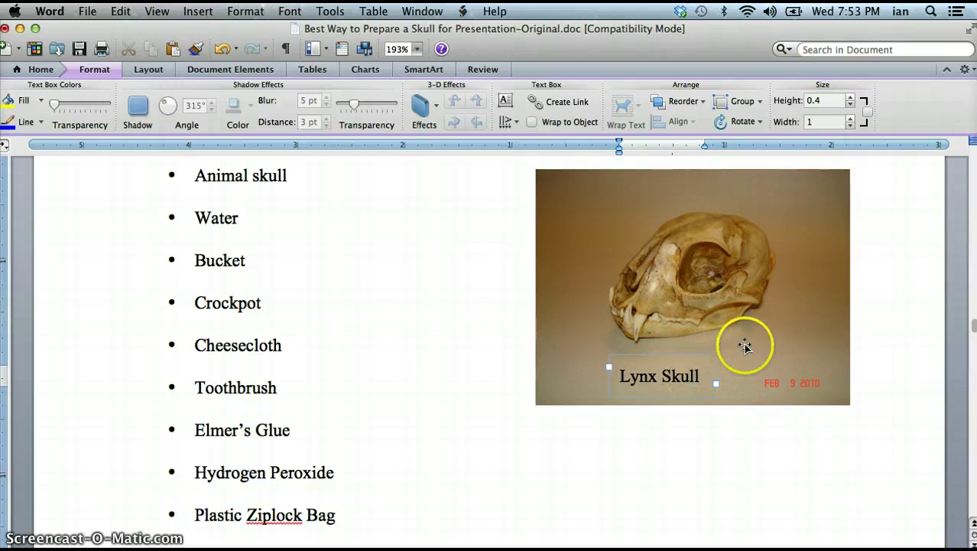
{"action": "left_click", "coordinate": [880, 336]}
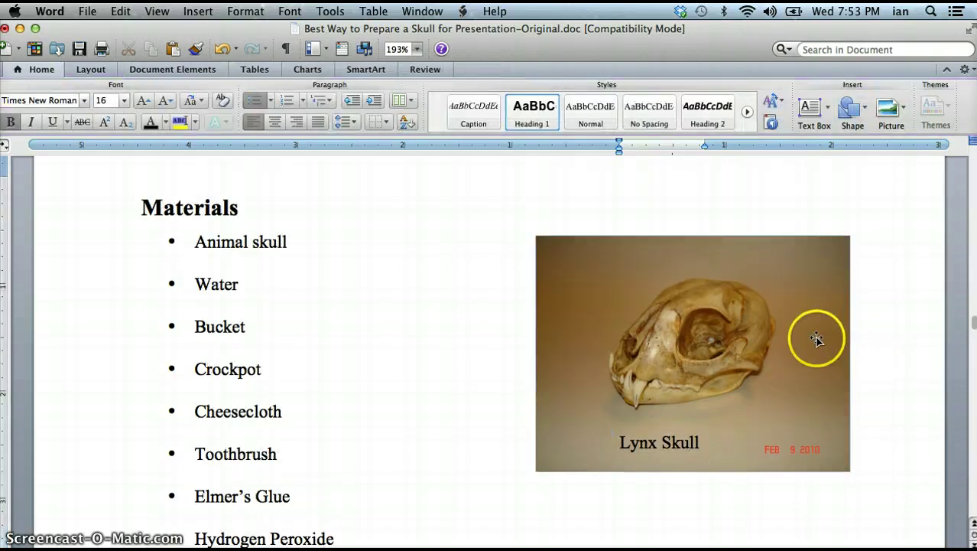
Shift the skull photo slightly left and line the caption up near its bottom edge
{"action": "left_click_drag", "start_coordinate": [819, 334], "coordinate": [792, 337]}
{"action": "mouse_move", "coordinate": [690, 446]}
{"action": "left_mouse_down"}
{"action": "mouse_move", "coordinate": [702, 436]}
{"action": "mouse_move", "coordinate": [689, 440]}
{"action": "left_mouse_up"}
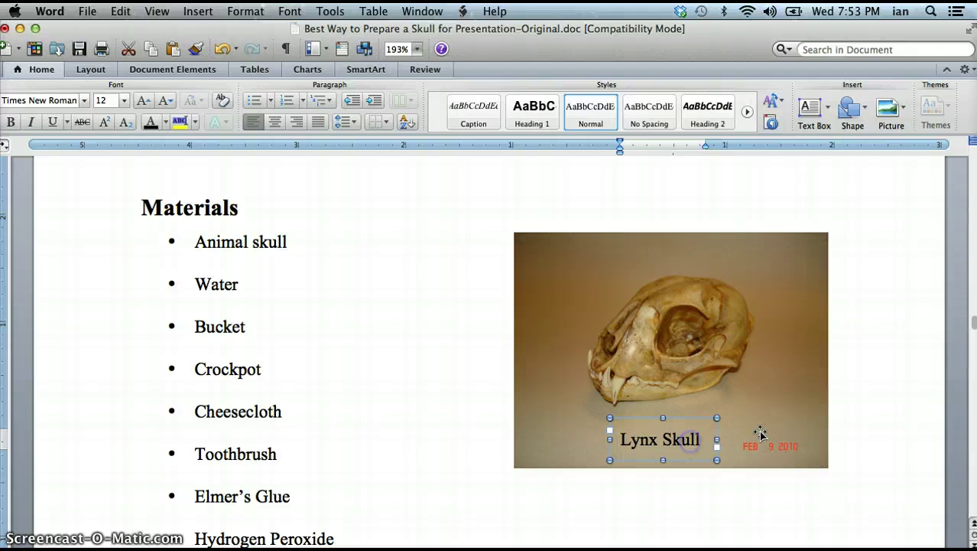
{"action": "left_click", "coordinate": [838, 408]}
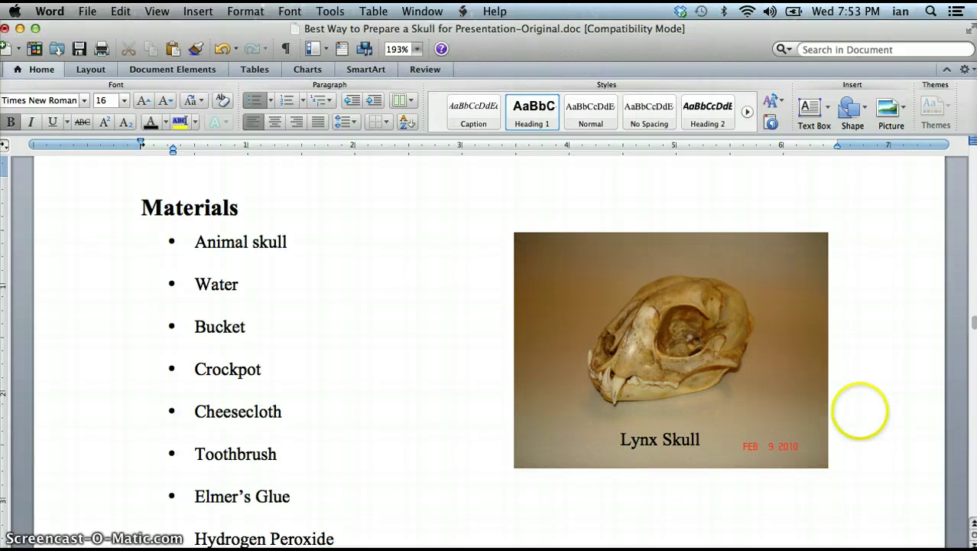
Select the four author-detail lines and zoom to Whole Page
{"action": "scroll", "coordinate": [865, 407], "scroll_direction": "up", "scroll_amount": 20}
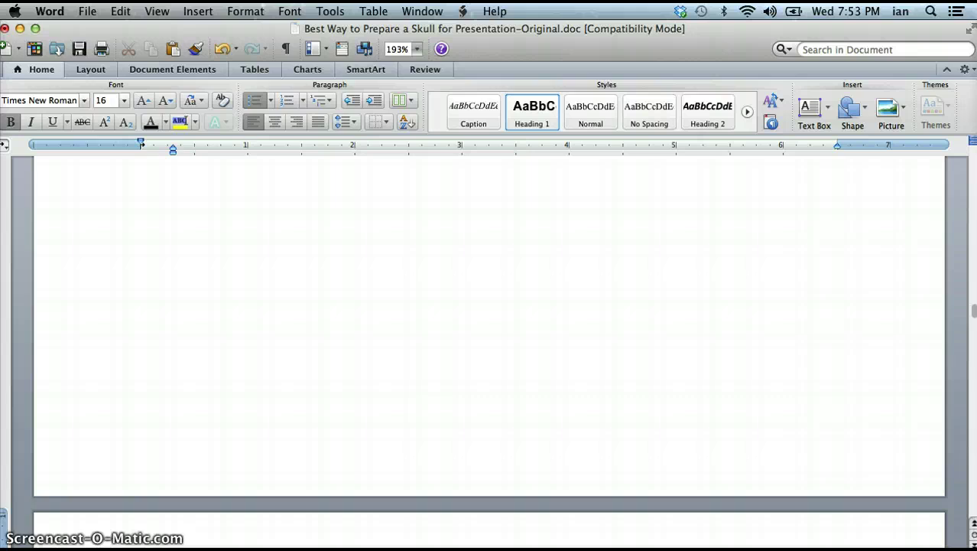
{"action": "scroll", "coordinate": [872, 414], "scroll_direction": "up", "scroll_amount": 10}
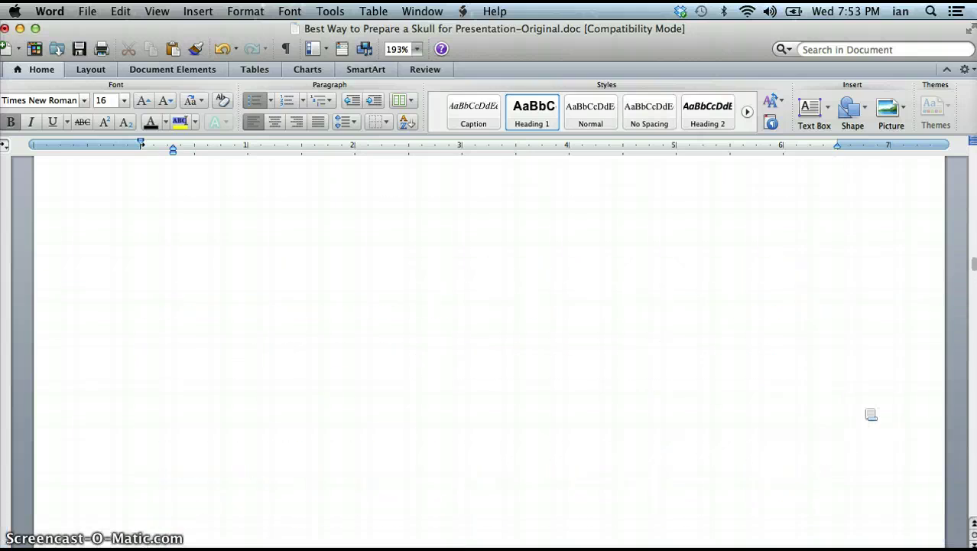
{"action": "scroll", "coordinate": [871, 414], "scroll_direction": "up", "scroll_amount": 20}
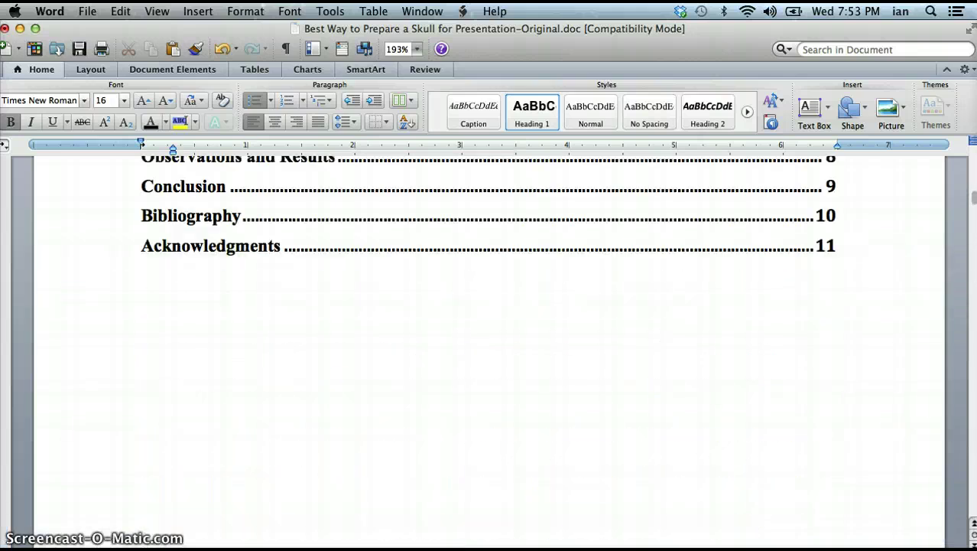
{"action": "scroll", "coordinate": [489, 352], "scroll_direction": "up", "scroll_amount": 20}
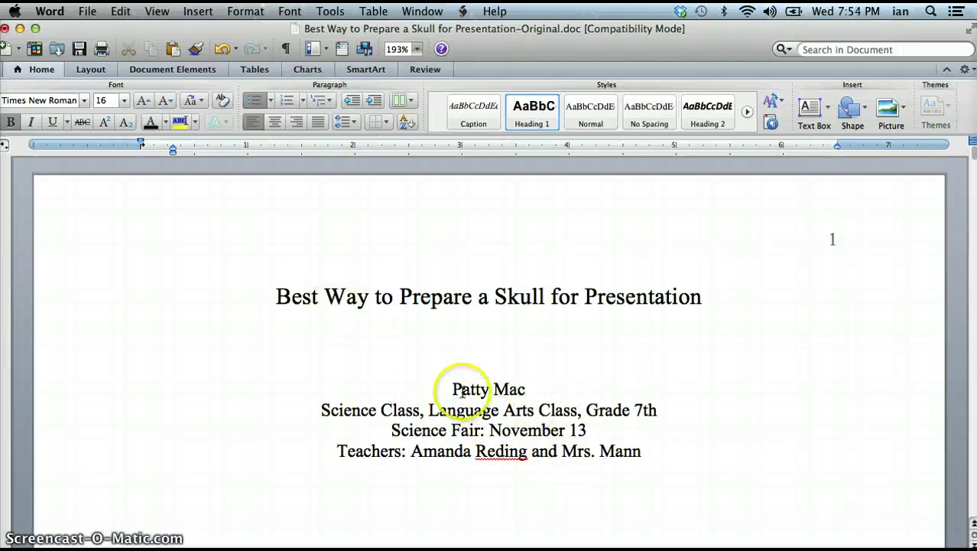
{"action": "left_click_drag", "start_coordinate": [462, 392], "coordinate": [637, 457]}
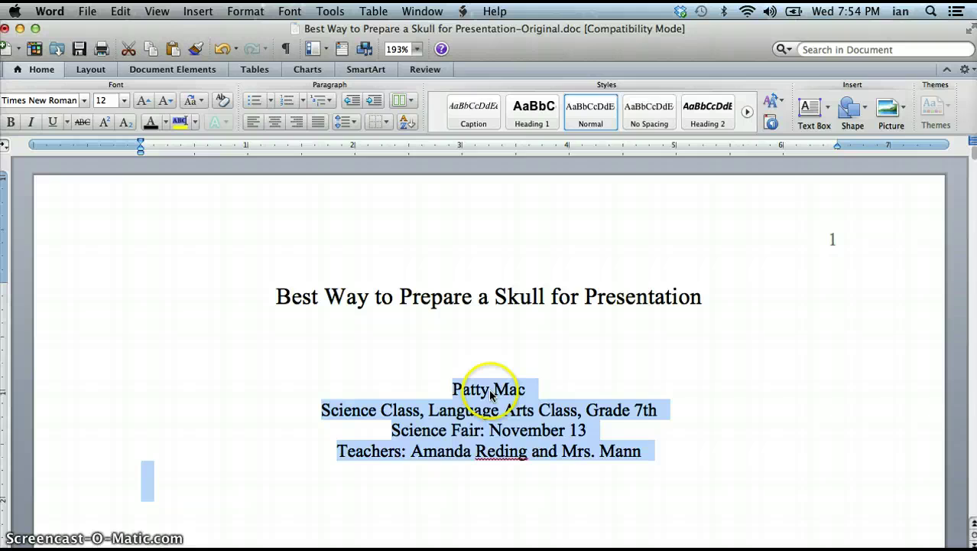
{"action": "left_click", "coordinate": [157, 11]}
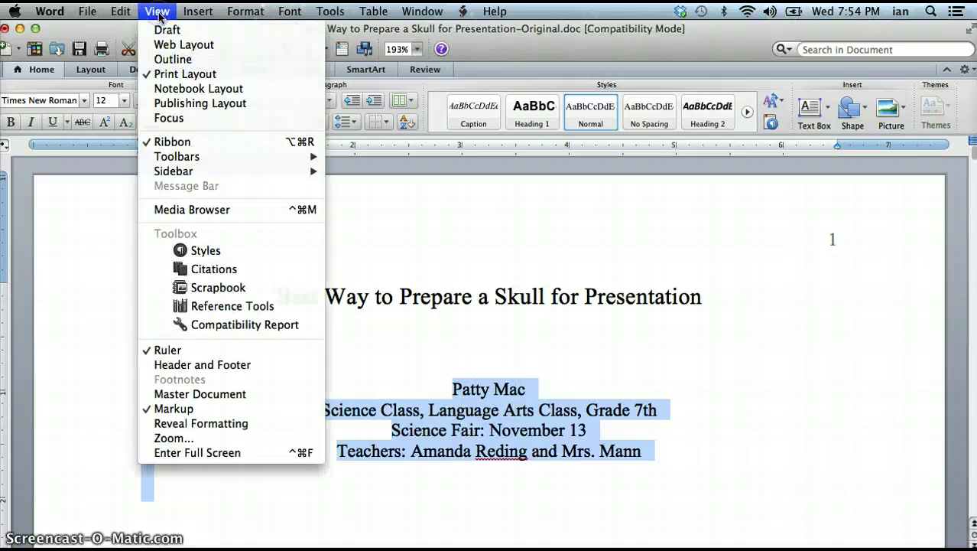
{"action": "left_click", "coordinate": [152, 439]}
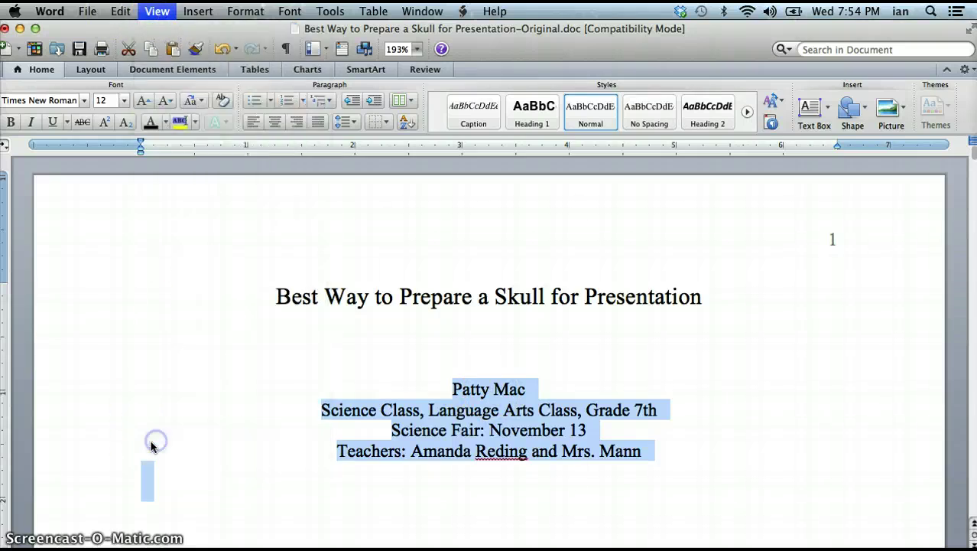
{"action": "left_click", "coordinate": [476, 309]}
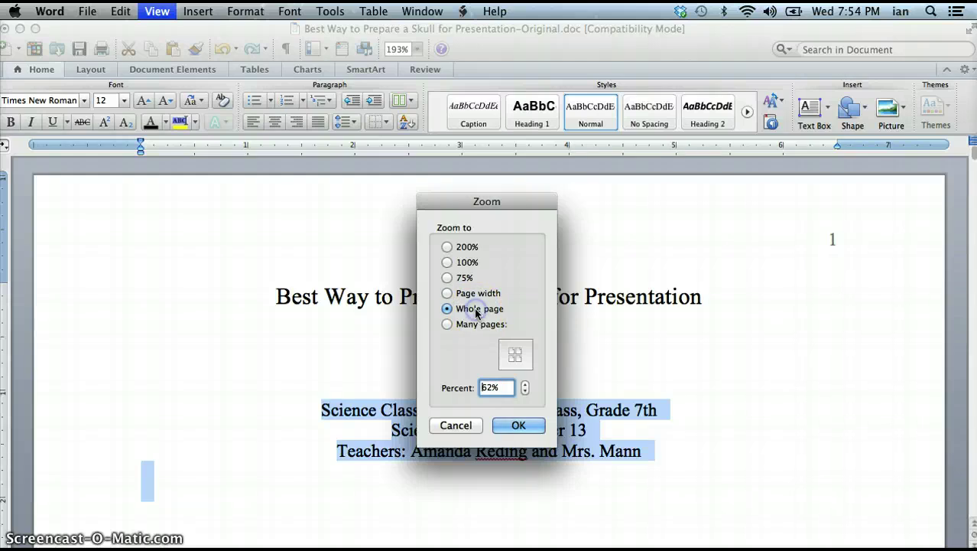
{"action": "left_click", "coordinate": [511, 425]}
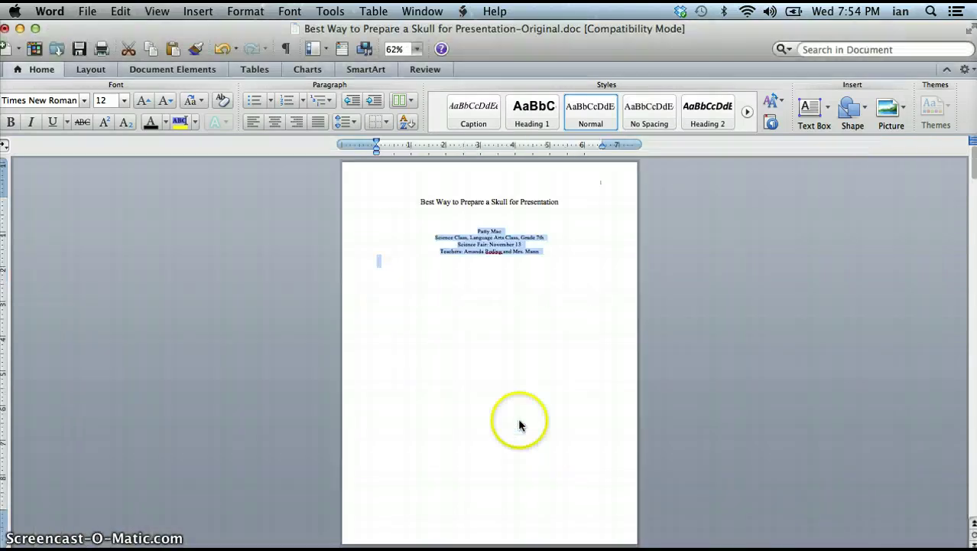
Add blank lines above the title and below it, pushing the author details toward the page bottom
{"action": "left_click", "coordinate": [494, 218]}
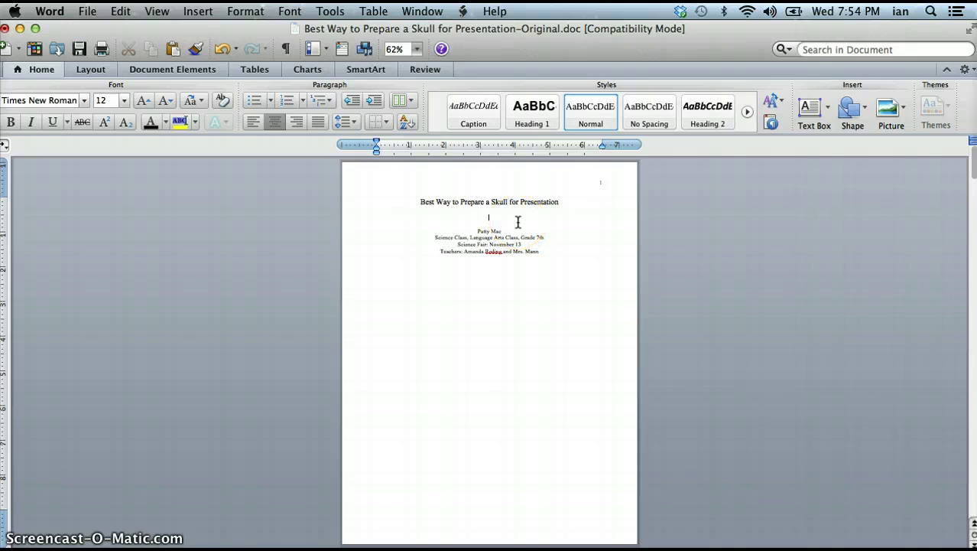
{"action": "key", "text": "Return"}
{"action": "key", "text": "Return"}
{"action": "key", "text": "Return"}
{"action": "key", "text": "Return"}
{"action": "key", "text": "Return"}
{"action": "key", "text": "Return"}
{"action": "key", "text": "Return"}
{"action": "key", "text": "Return"}
{"action": "key", "text": "Return"}
{"action": "key", "text": "Return"}
{"action": "key", "text": "Return"}
{"action": "key", "text": "Return"}
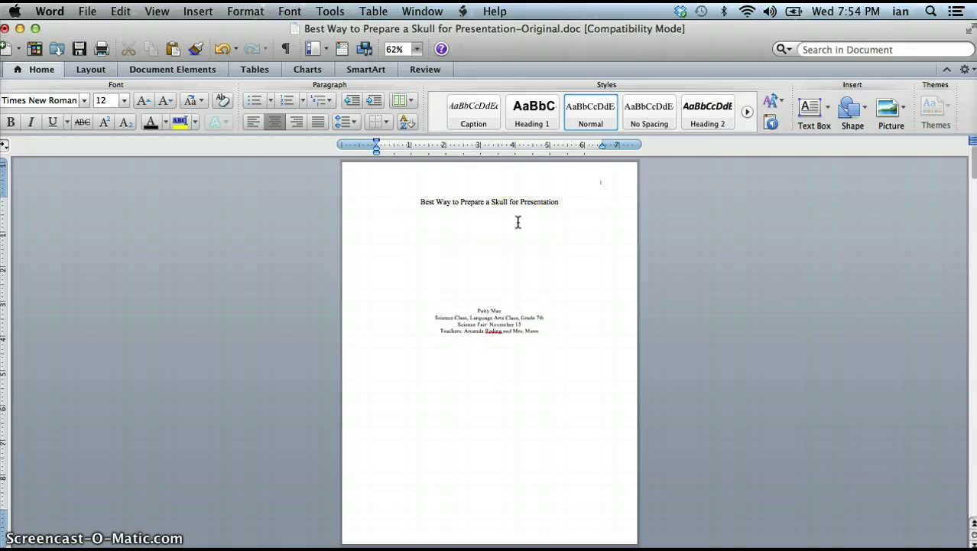
{"action": "key", "text": "Return"}
{"action": "key", "text": "Return"}
{"action": "key", "text": "Return"}
{"action": "key", "text": "Return"}
{"action": "key", "text": "Return"}
{"action": "key", "text": "Return"}
{"action": "key", "text": "Return"}
{"action": "key", "text": "Return"}
{"action": "key", "text": "Return"}
{"action": "key", "text": "Return"}
{"action": "key", "text": "Return"}
{"action": "key", "text": "Return"}
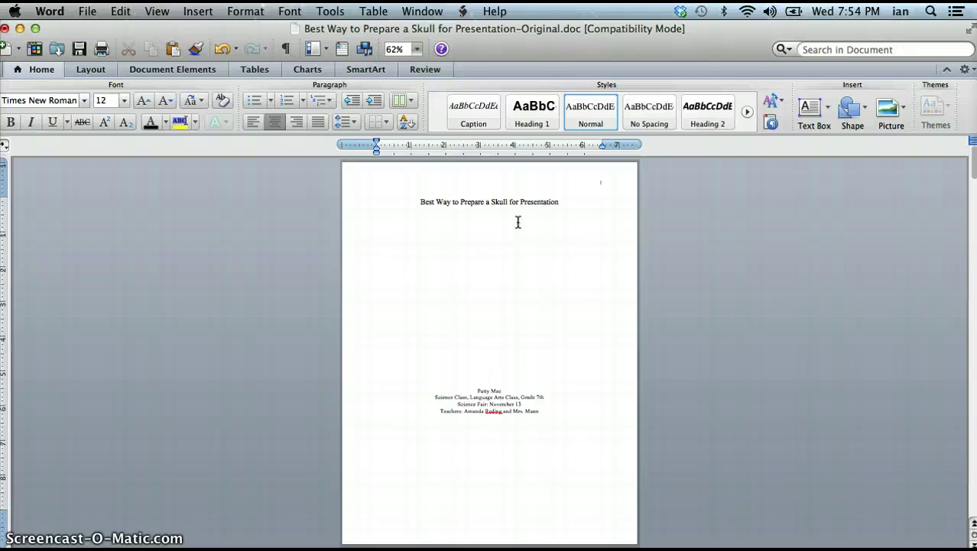
{"action": "left_click", "coordinate": [419, 201]}
{"action": "key", "text": "Return"}
{"action": "key", "text": "Return"}
{"action": "key", "text": "Return"}
{"action": "key", "text": "Return"}
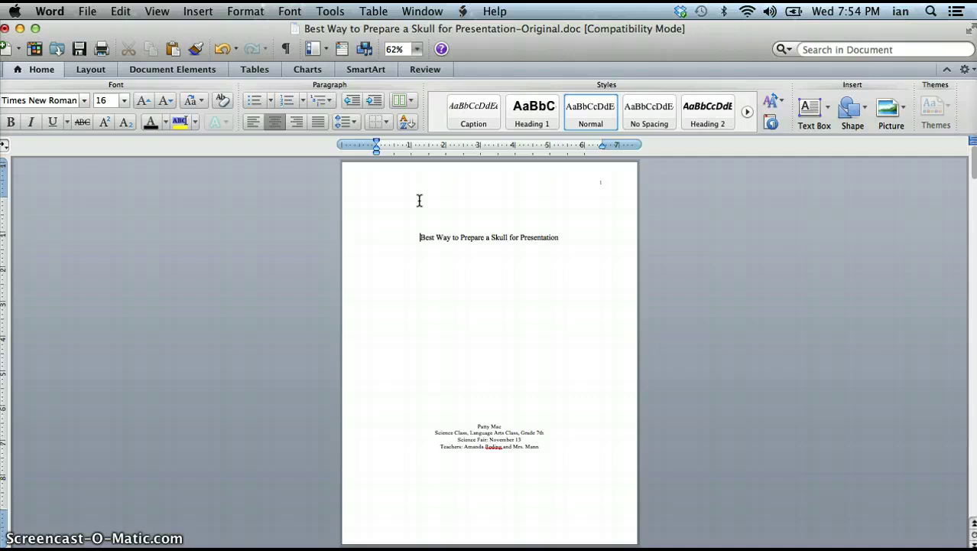
{"action": "left_click", "coordinate": [469, 305]}
{"action": "key", "text": "Return"}
{"action": "key", "text": "Return"}
{"action": "key", "text": "Return"}
{"action": "key", "text": "Return"}
{"action": "key", "text": "Return"}
{"action": "key", "text": "Return"}
{"action": "key", "text": "Return"}
{"action": "key", "text": "Return"}
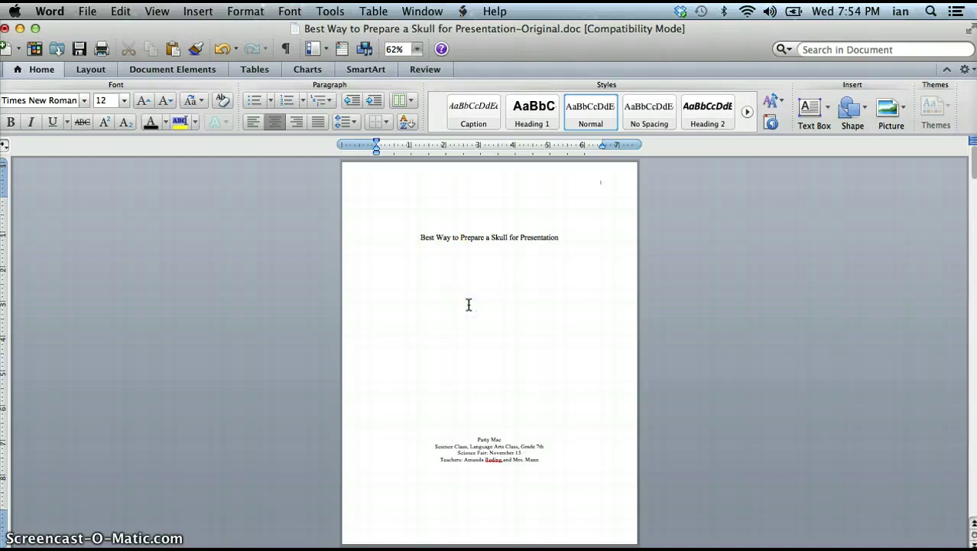
{"action": "key", "text": "Return"}
{"action": "key", "text": "Return"}
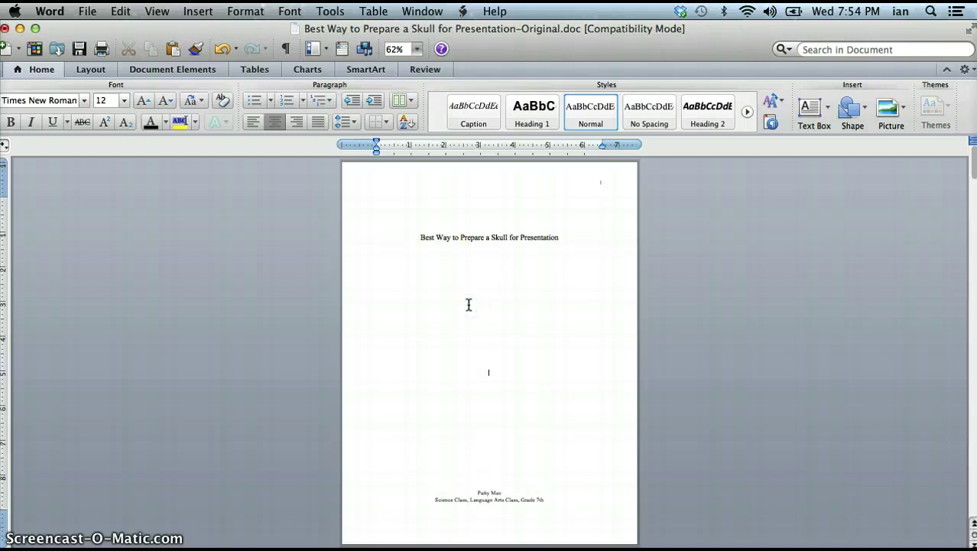
{"action": "key", "text": "BackSpace"}
{"action": "key", "text": "BackSpace"}
{"action": "key", "text": "BackSpace"}
{"action": "key", "text": "BackSpace"}
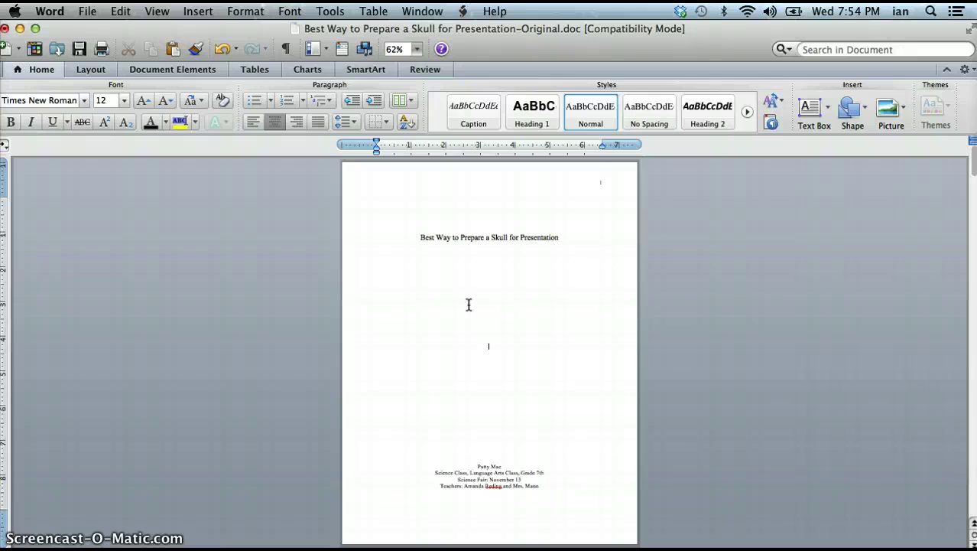
{"action": "left_click", "coordinate": [452, 293]}
Zoom the view to Page Width
{"action": "left_click", "coordinate": [157, 12]}
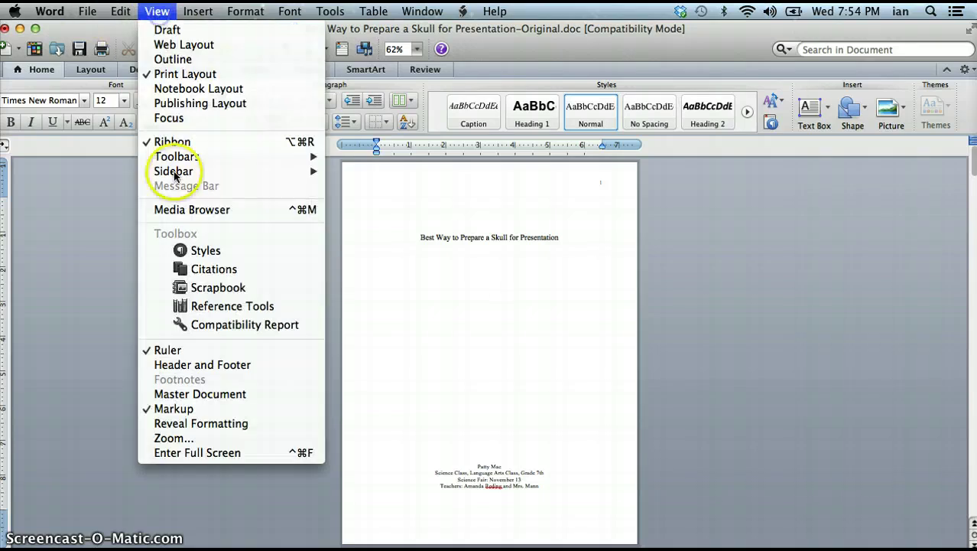
{"action": "left_click", "coordinate": [175, 439]}
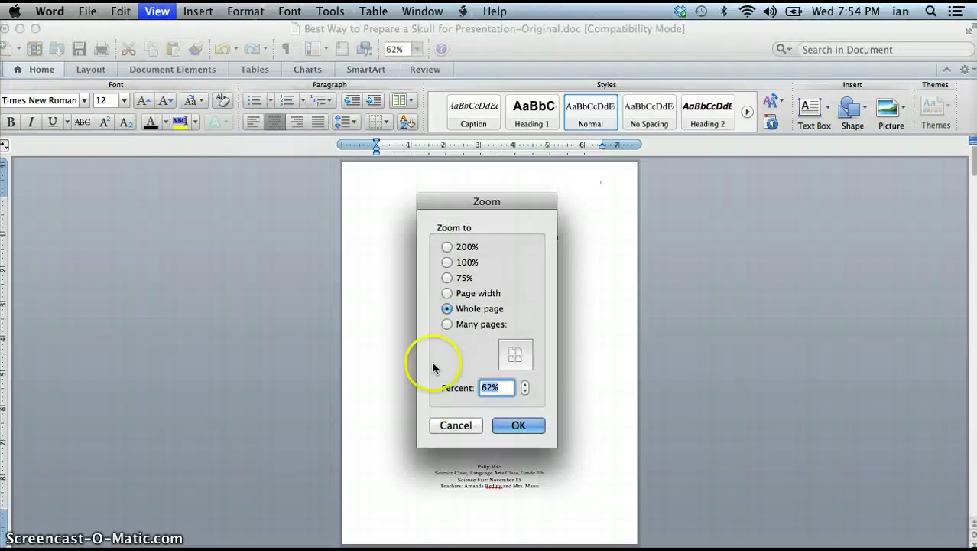
{"action": "left_click", "coordinate": [448, 293]}
{"action": "left_click", "coordinate": [517, 423]}
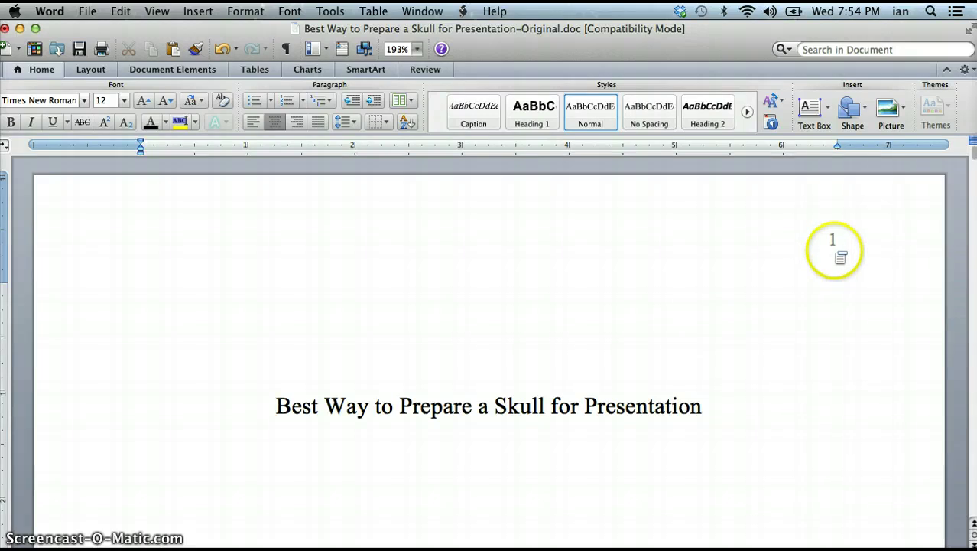
Open the header and delete the page number 1
{"action": "left_click", "coordinate": [834, 237]}
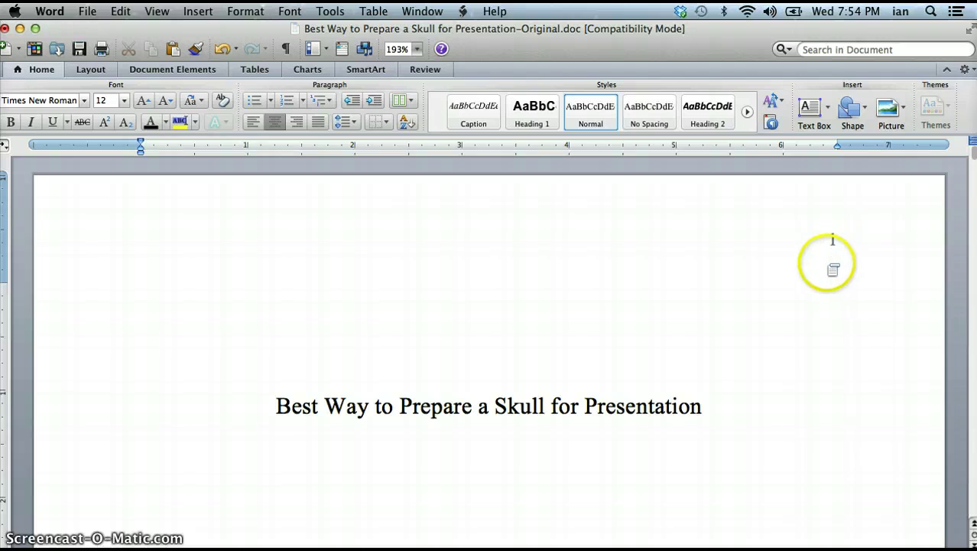
{"action": "left_click", "coordinate": [833, 240]}
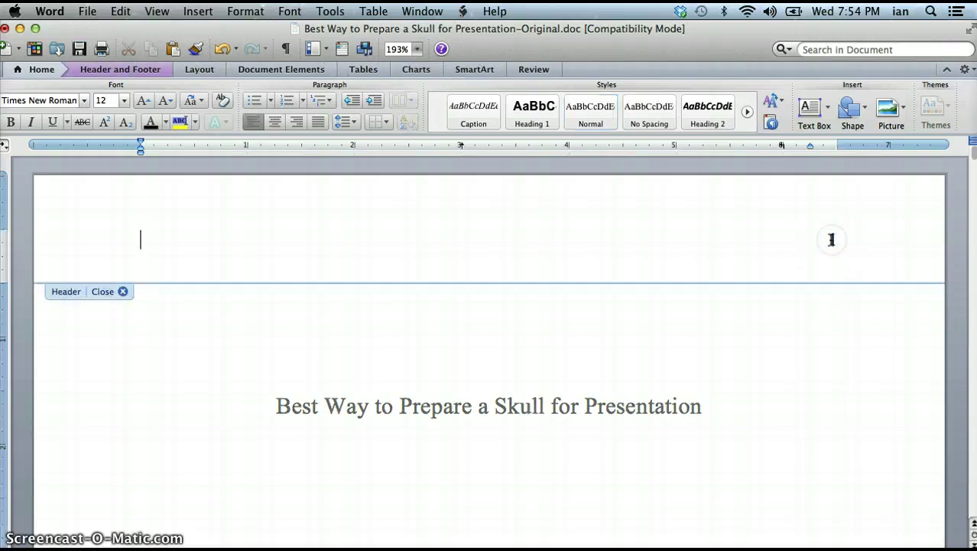
{"action": "left_click", "coordinate": [834, 241]}
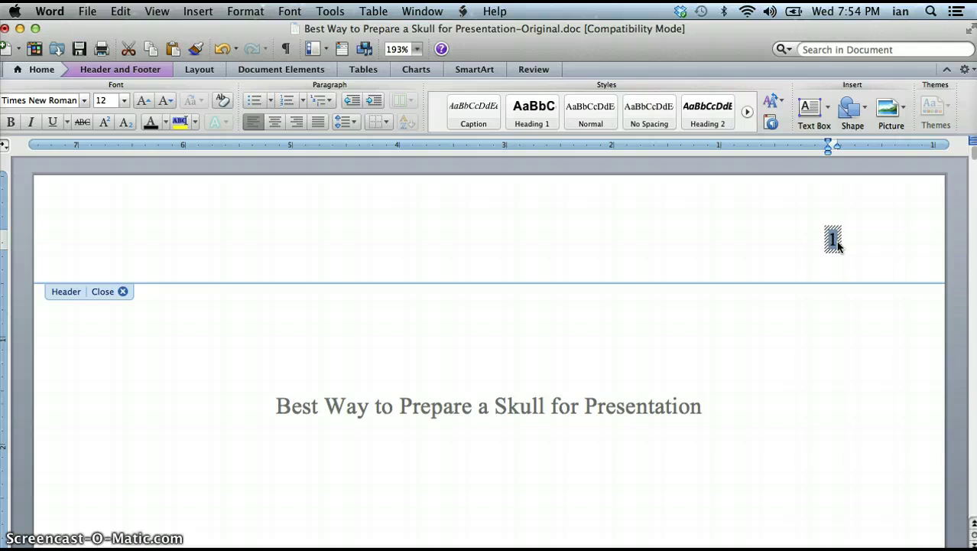
{"action": "key", "text": "Delete"}
{"action": "left_click", "coordinate": [838, 247]}
{"action": "scroll", "coordinate": [838, 246], "scroll_direction": "down", "scroll_amount": 15}
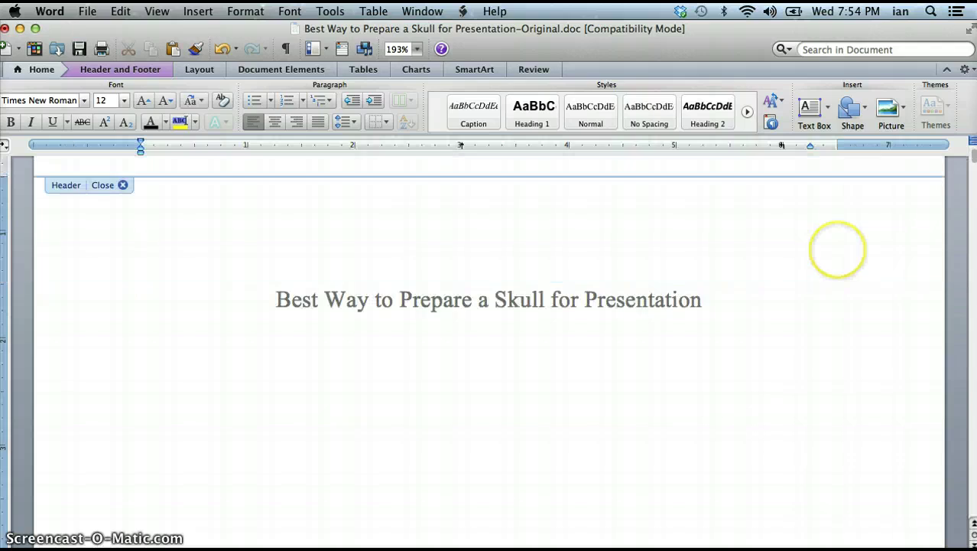
{"action": "scroll", "coordinate": [489, 352], "scroll_direction": "up", "scroll_amount": 15}
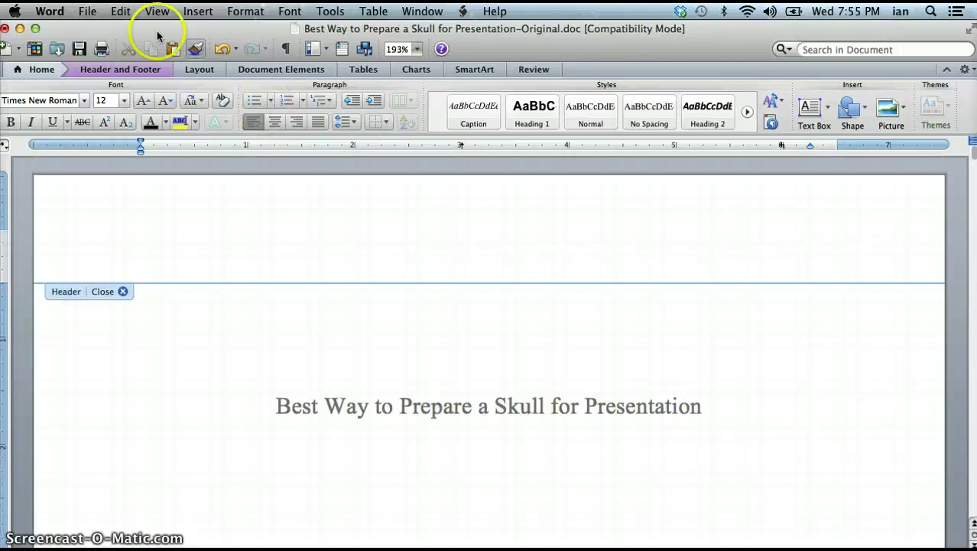
Undo to restore page number 1, then close header editing
{"action": "left_click", "coordinate": [222, 49]}
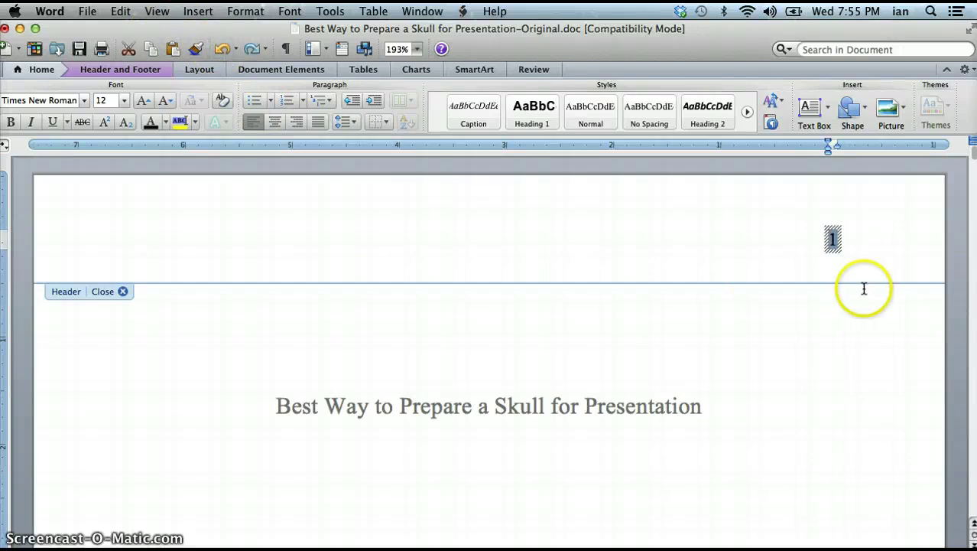
{"action": "left_click", "coordinate": [855, 247]}
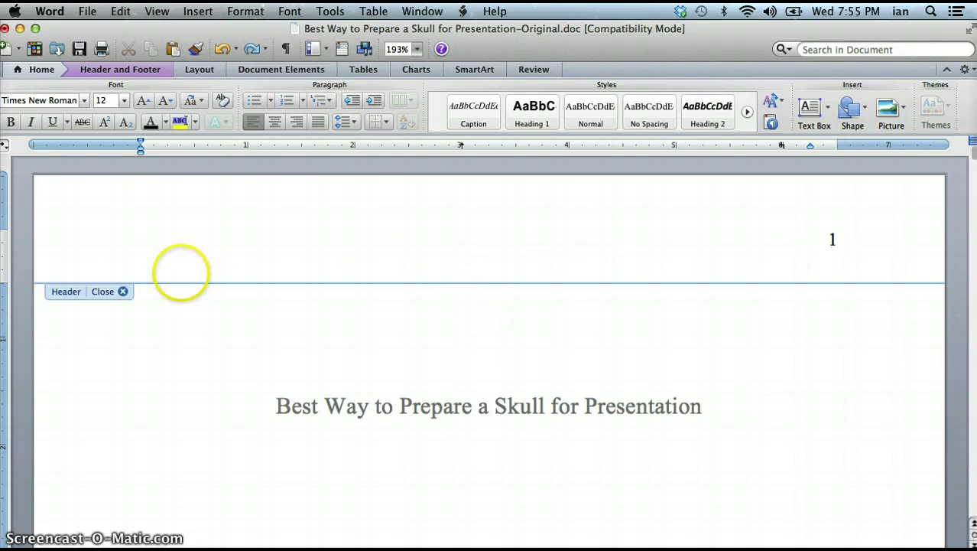
{"action": "left_click", "coordinate": [102, 291]}
{"action": "left_click", "coordinate": [660, 380]}
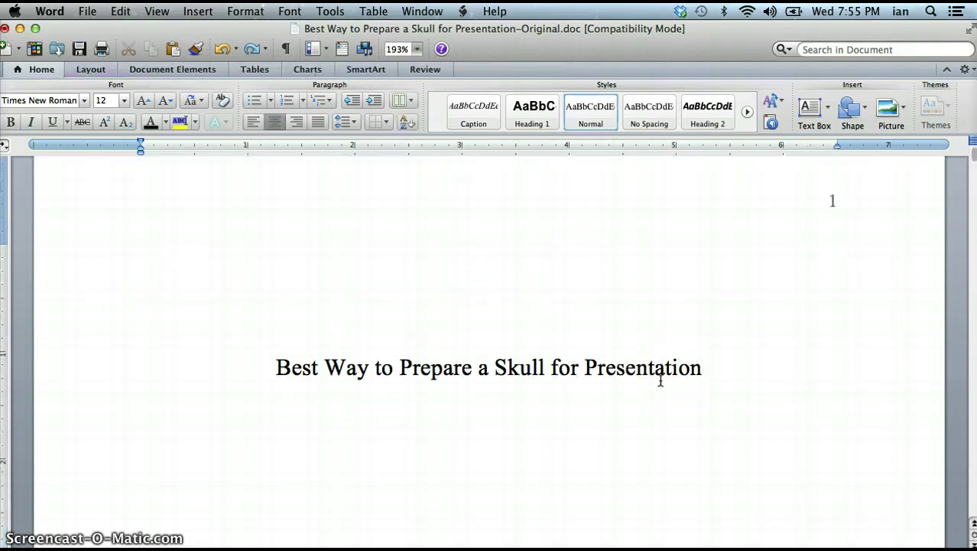